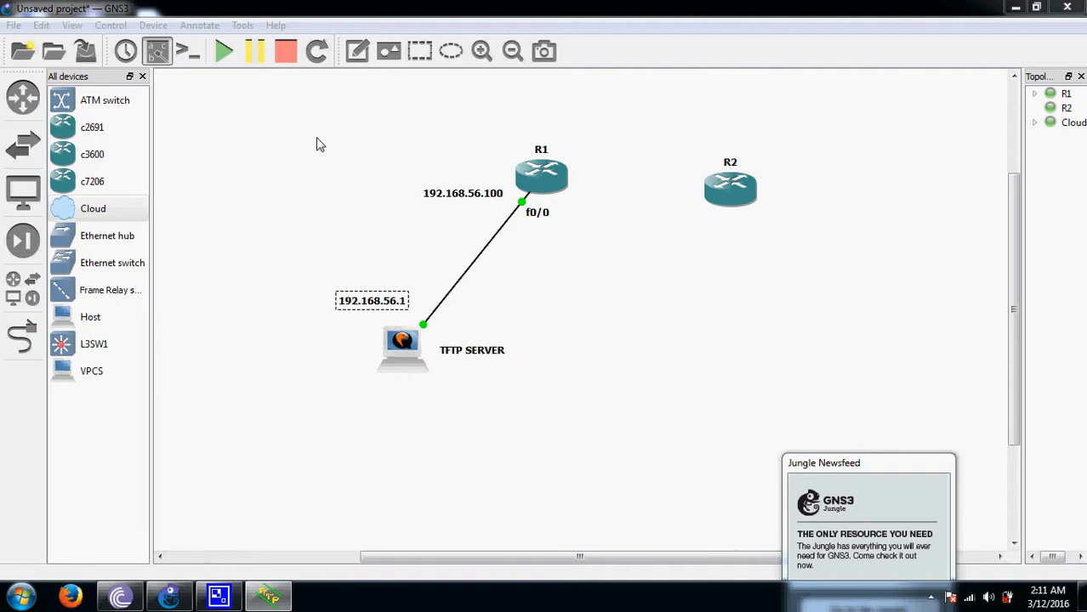
Check the TFTP server's interface address in the Tftpd32 window, and return to the GNS3 topology with R1's address label.
left_click_drag(432, 196, 441, 194)
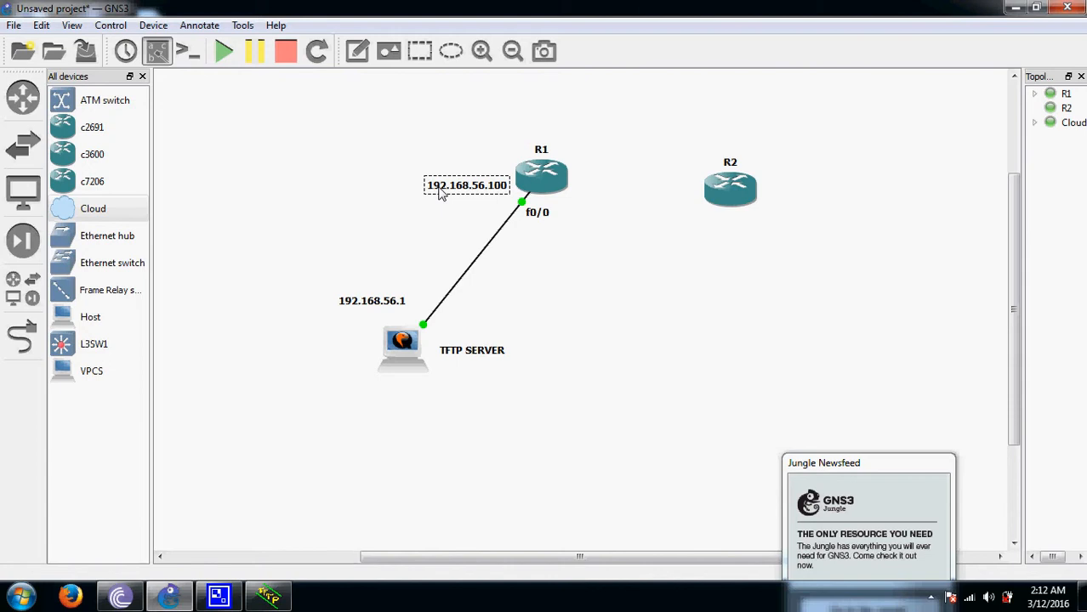
left_click(269, 595)
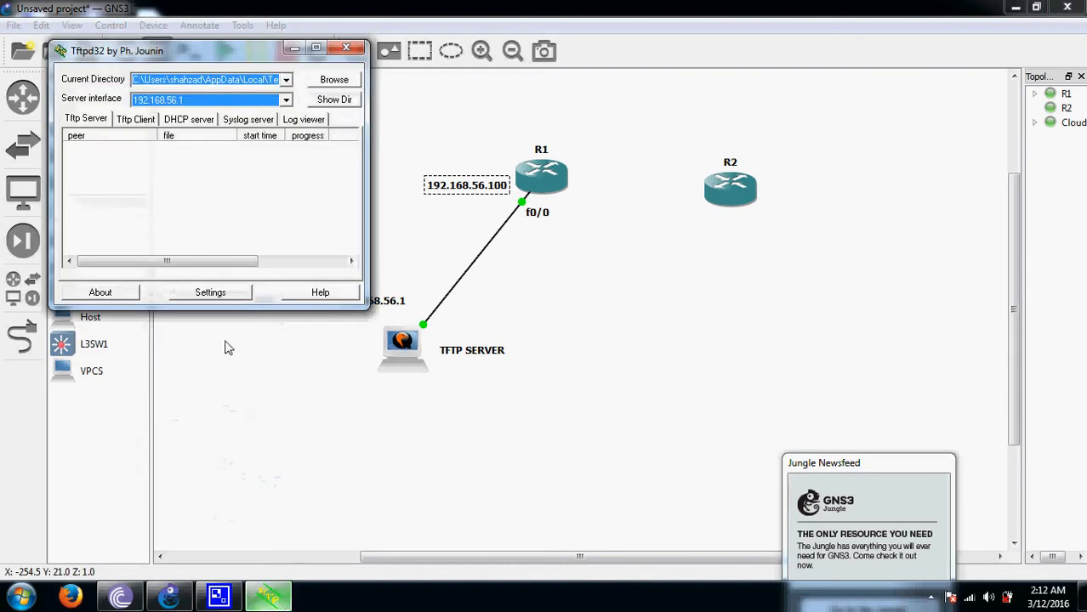
left_click(294, 53)
left_click_drag(469, 190, 460, 193)
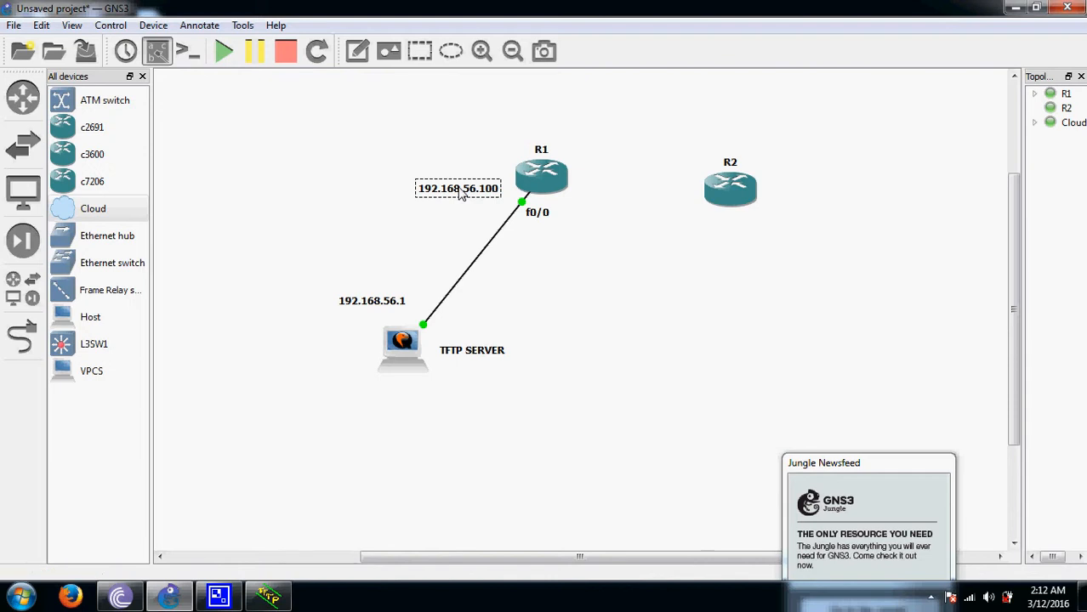
left_click_drag(460, 192, 468, 194)
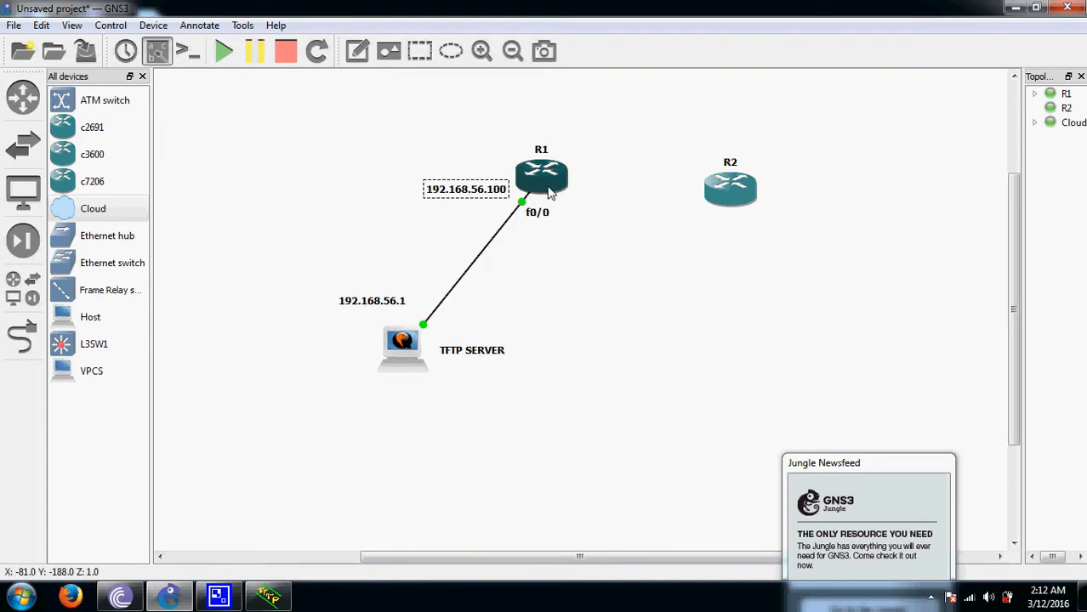
Open the console of router R1 and move its window aside so the topology stays in view.
mouse_move(551, 192)
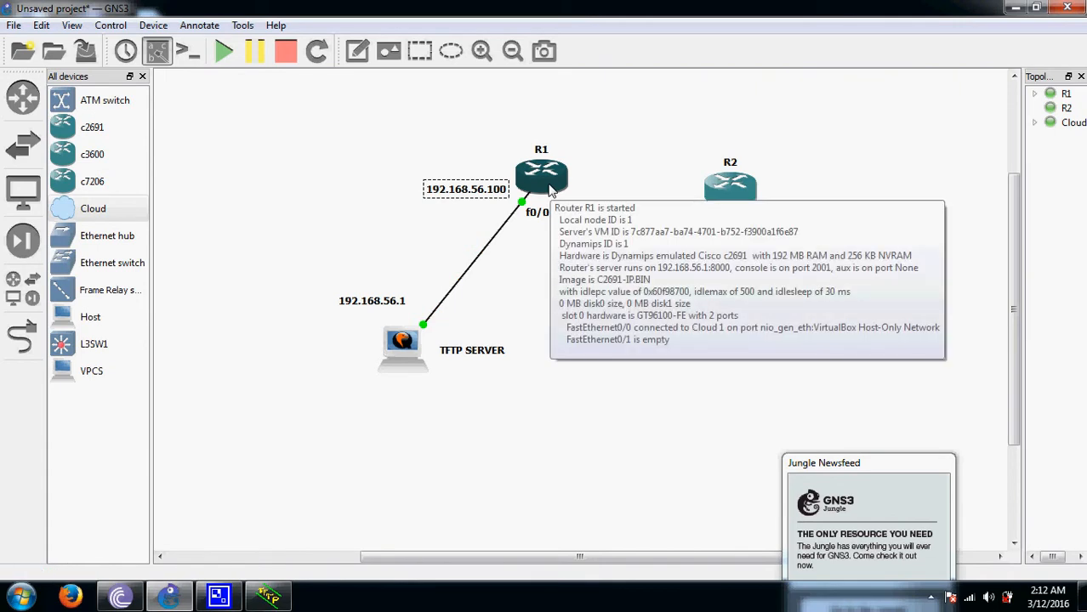
right_click(551, 192)
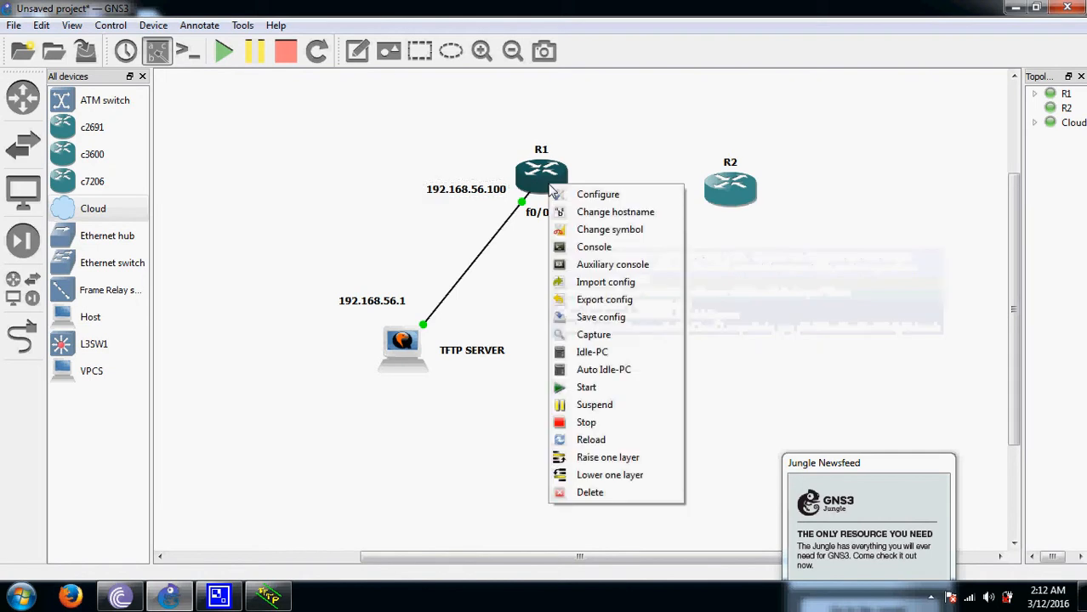
left_click(585, 251)
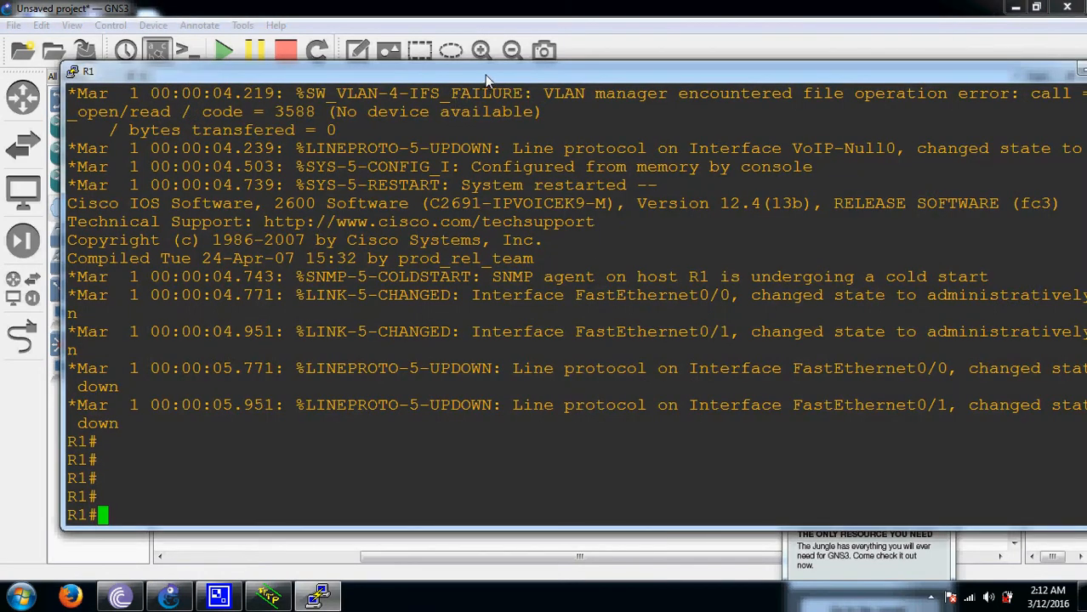
left_click_drag(487, 78, 971, 68)
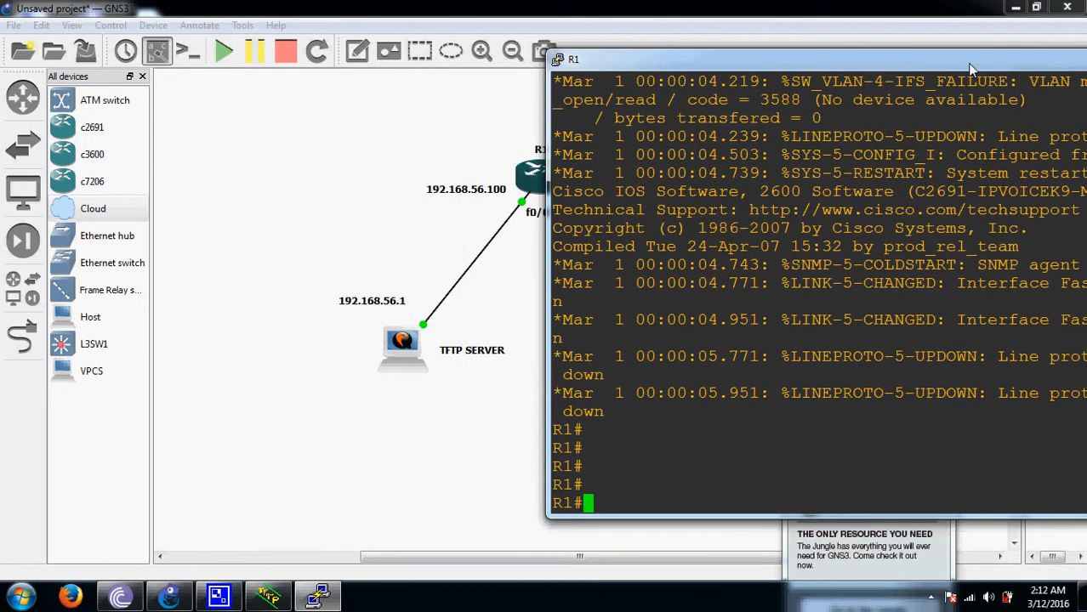
Enter global configuration mode on R1 and go into interface fastEthernet 0/0.
type("CONF T")
key("Return")
key("Return")
type("in")
key("Tab")
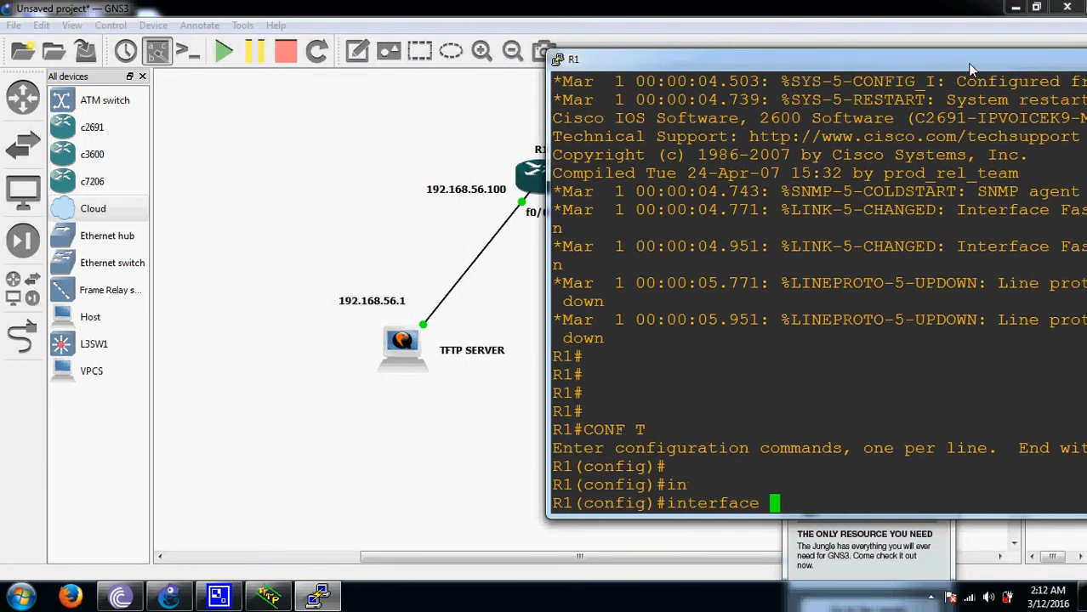
type("f")
key("Tab")
type("0/0")
key("Return")
Assign IP address 192.168.56.100 with mask 255.255.255.0 to R1's fastEthernet 0/0 interface.
type("ip add")
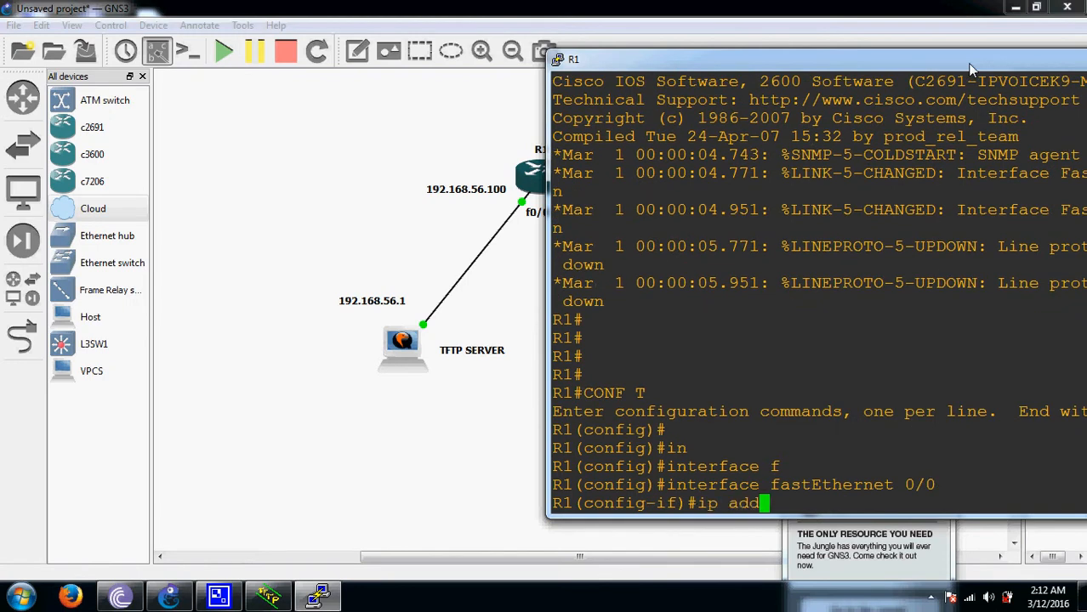
key("Tab")
type("19")
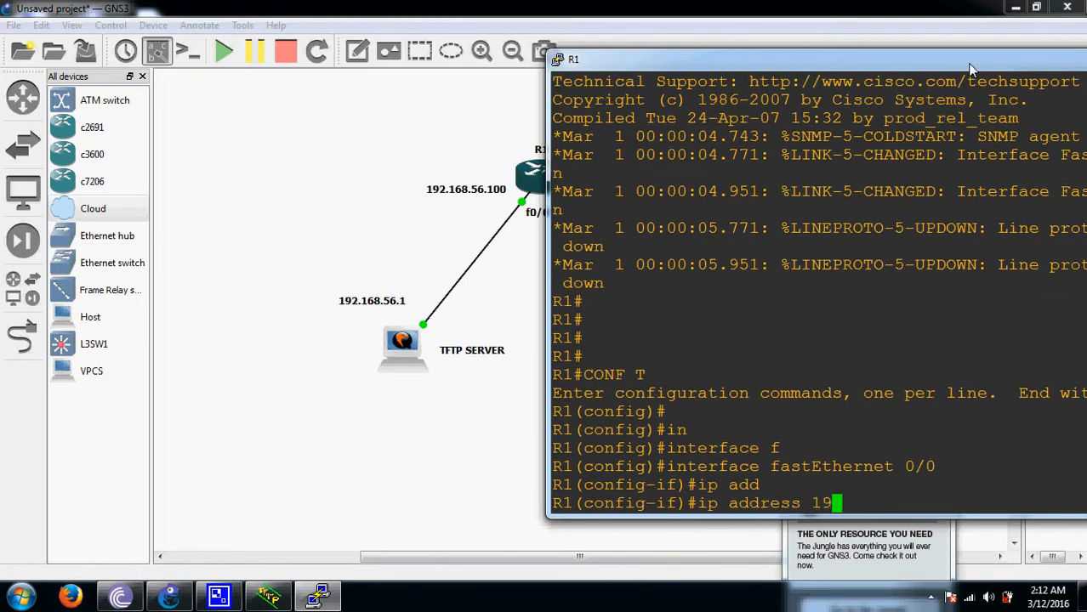
type("2.168.")
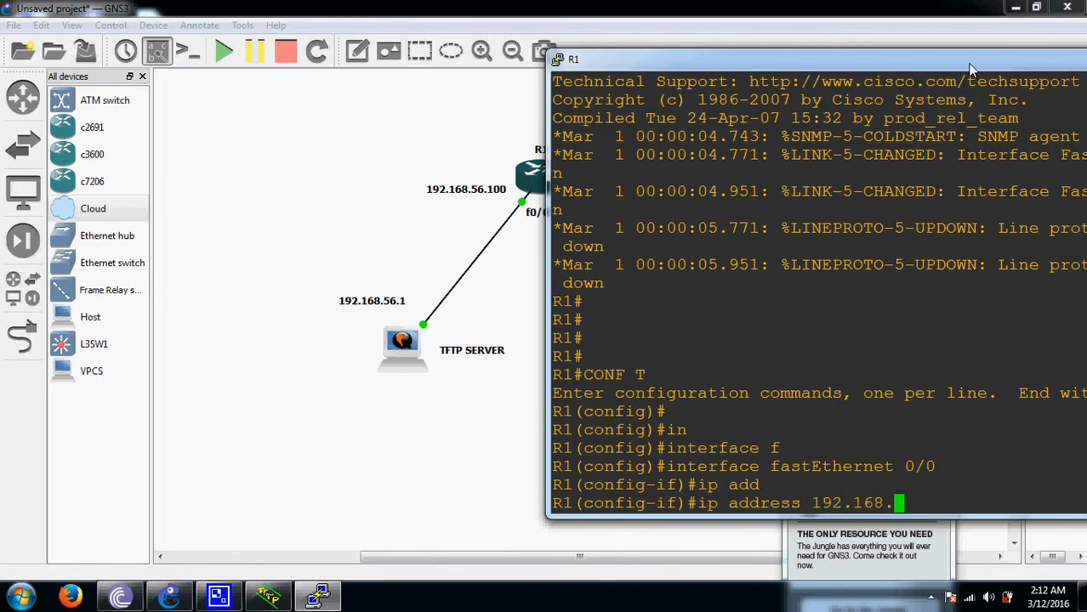
type("56.100 255.")
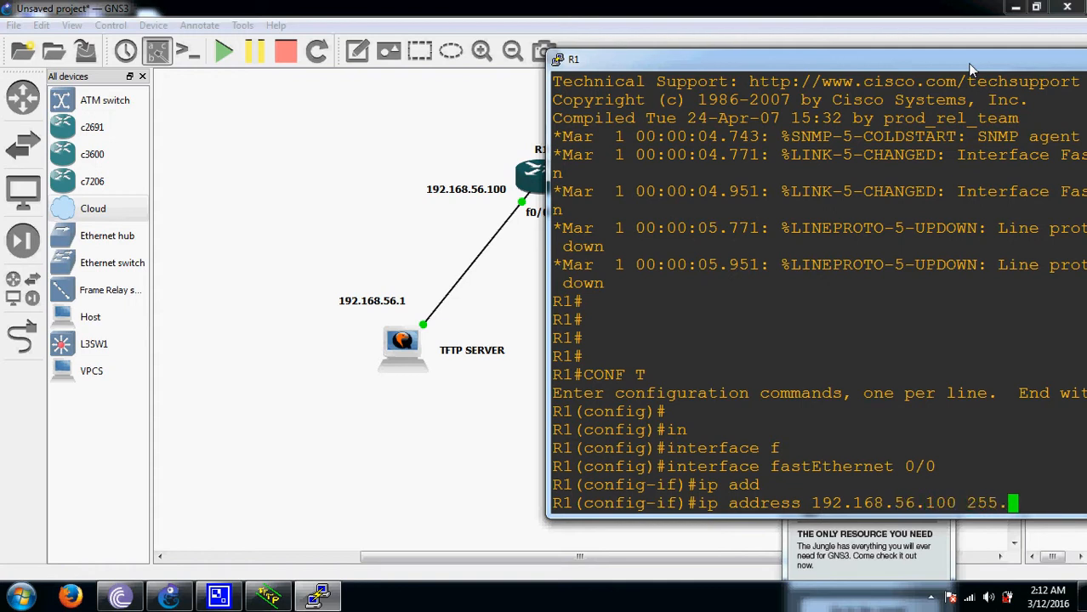
type("255.255.")
left_click_drag(967, 63, 855, 85)
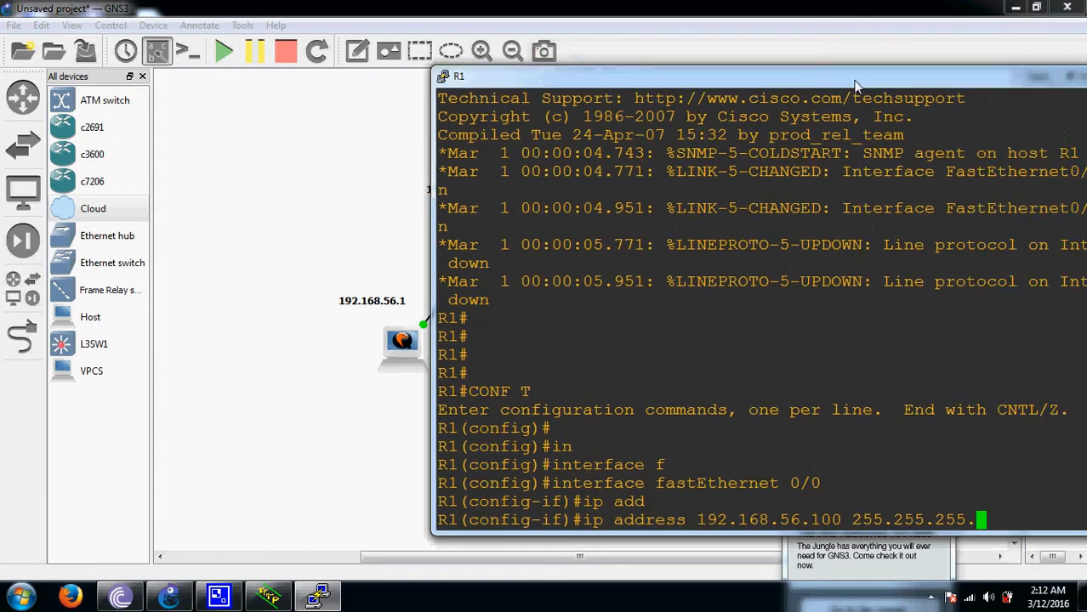
type("0")
key("Return")
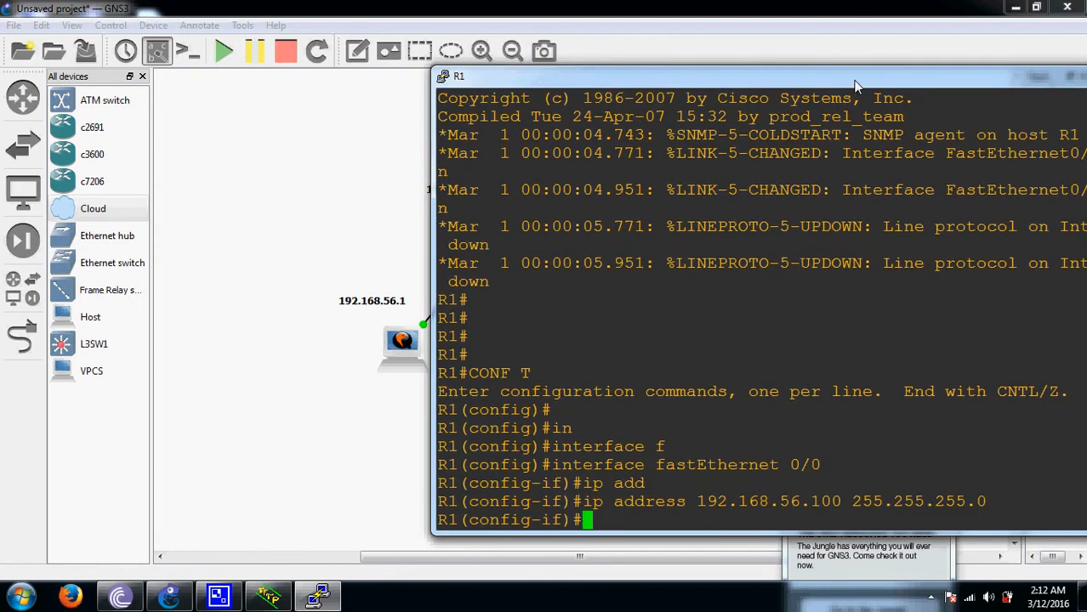
Bring the fastEthernet 0/0 interface up with no shutdown and exit to global configuration mode.
type("no sh")
key("Tab")
key("Return")
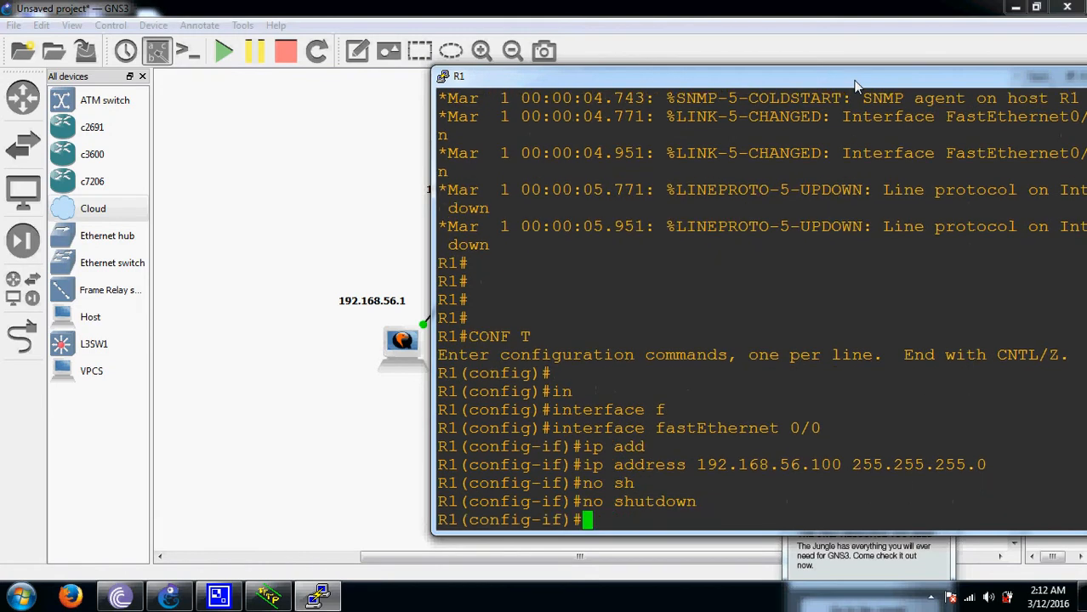
type("exit")
key("Return")
Change the router's hostname to can.
type("ho")
key("Tab")
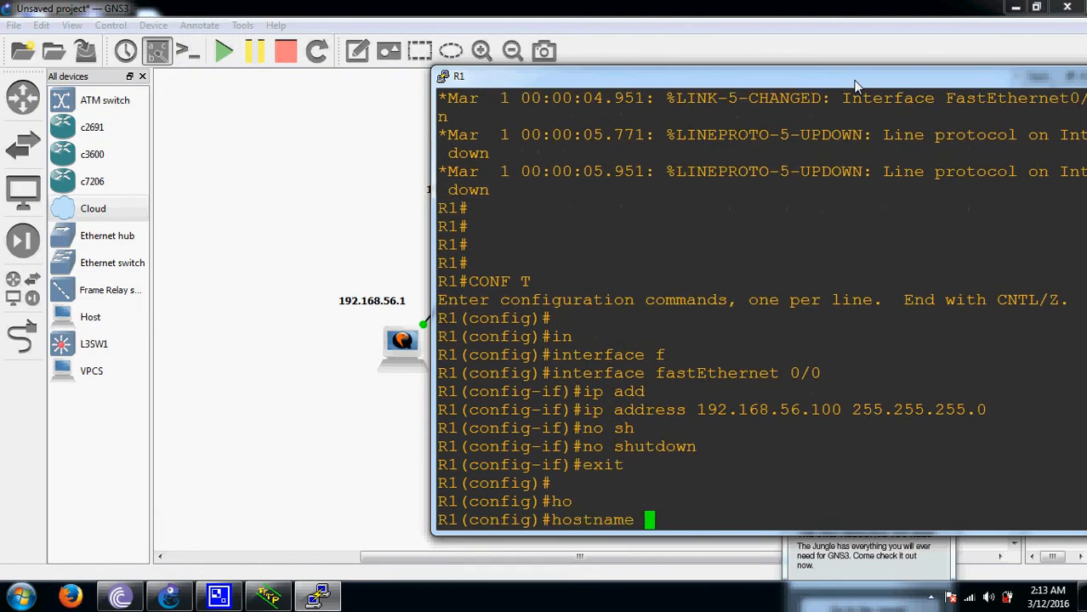
type("cna")
key("BackSpace")
key("BackSpace")
type("an")
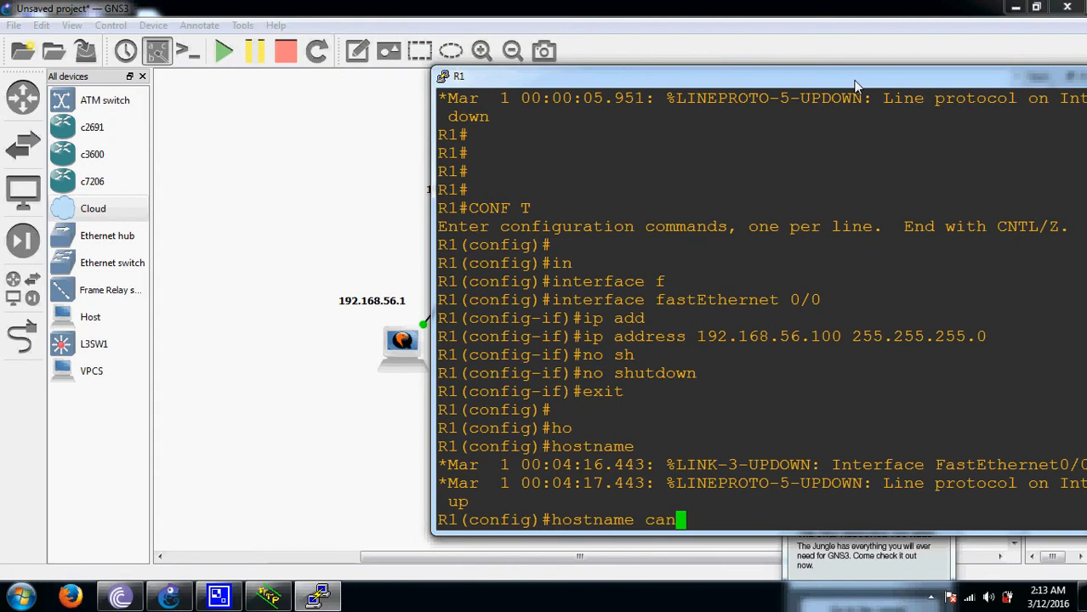
key("Return")
key("Return")
key("Return")
key("Return")
key("Return")
key("Return")
key("Return")
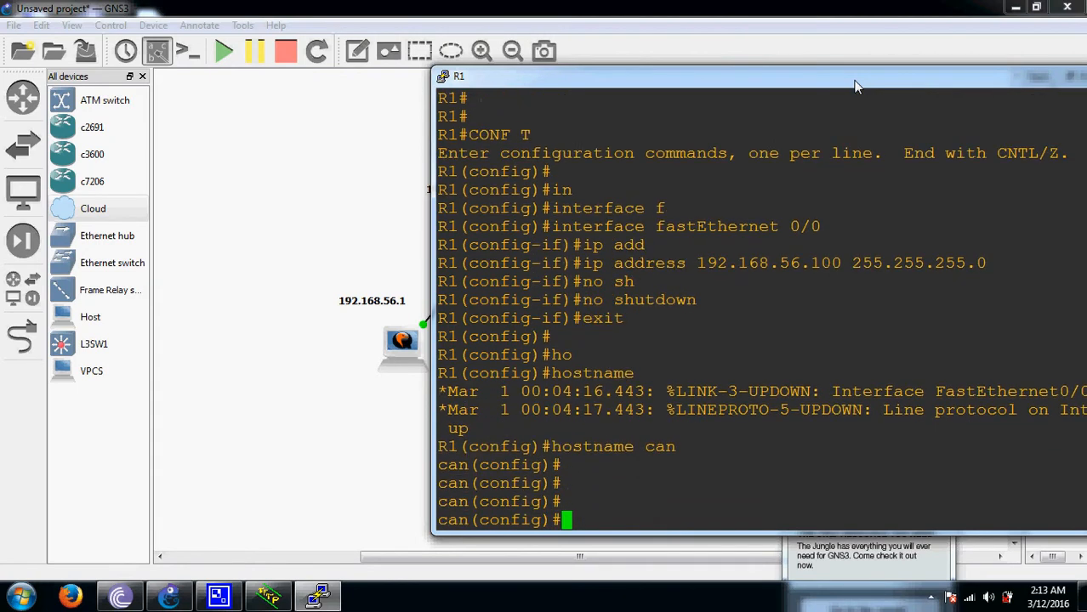
Set the router's enable password.
type("en")
key("Tab")
type("a")
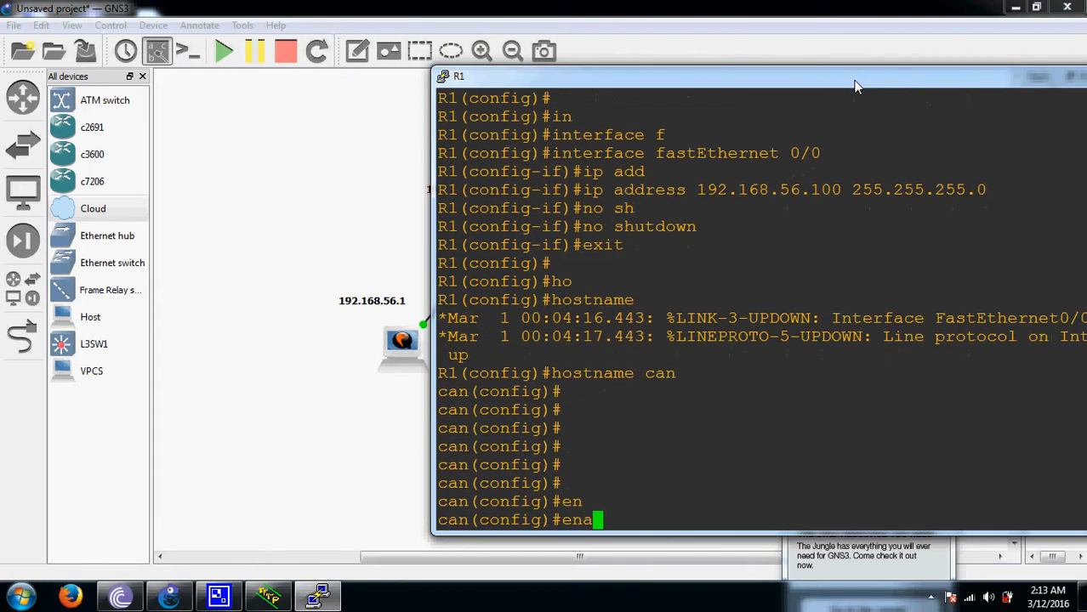
key("Tab")
type("pas")
key("Tab")
type("123")
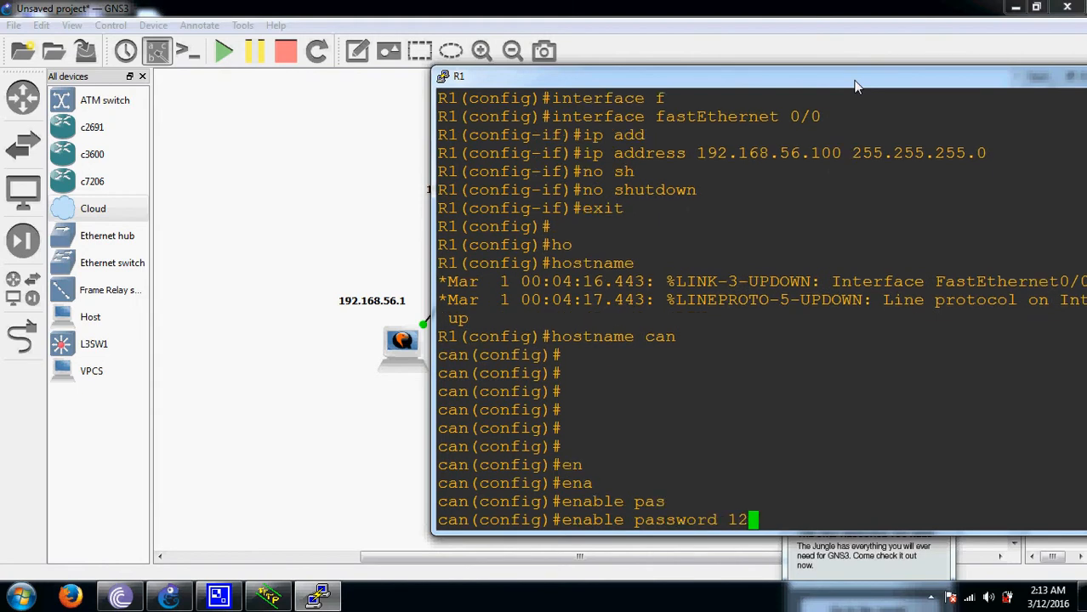
key("Return")
Go into line console 0 and set its console password.
type("li")
key("Tab")
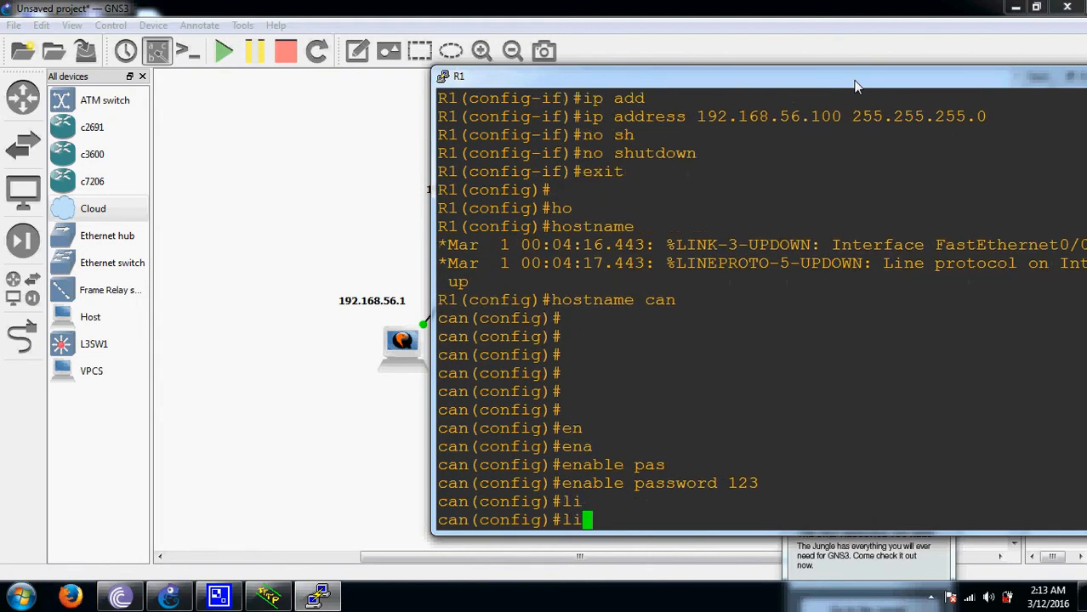
type("n")
key("Tab")
type("co")
key("Tab")
type("0")
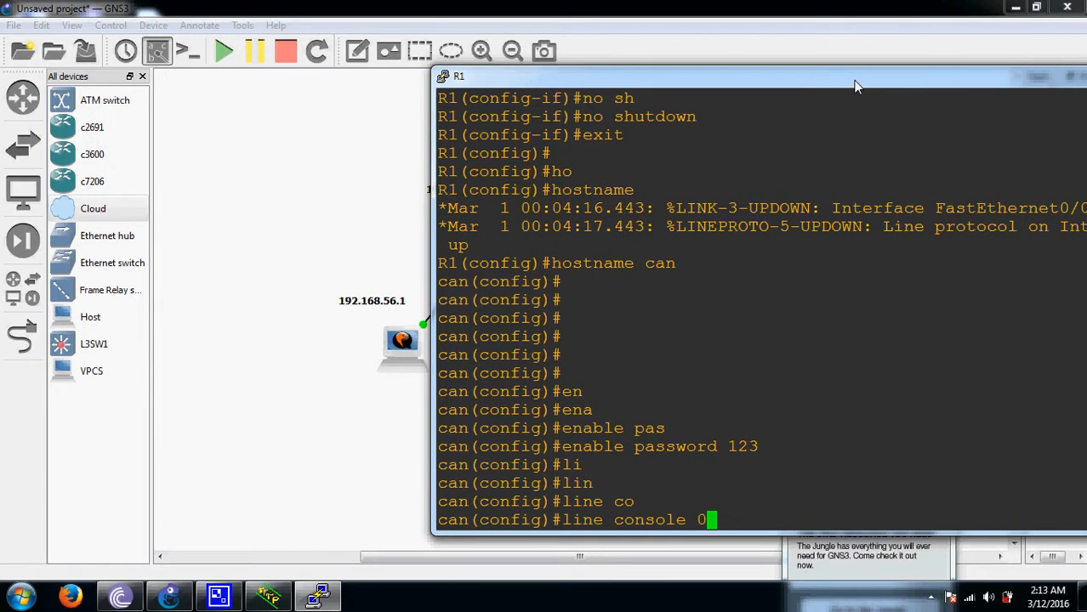
key("Return")
type("pa")
key("Tab")
type("s")
key("Tab")
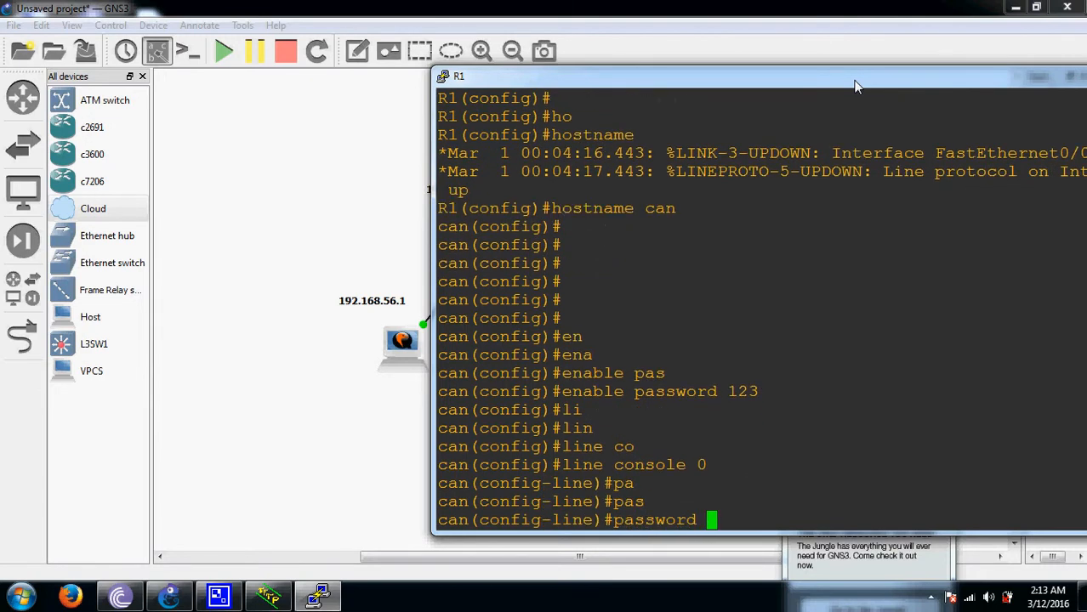
type("123")
key("Return")
Require login on the console line and exit to global configuration mode.
type("l")
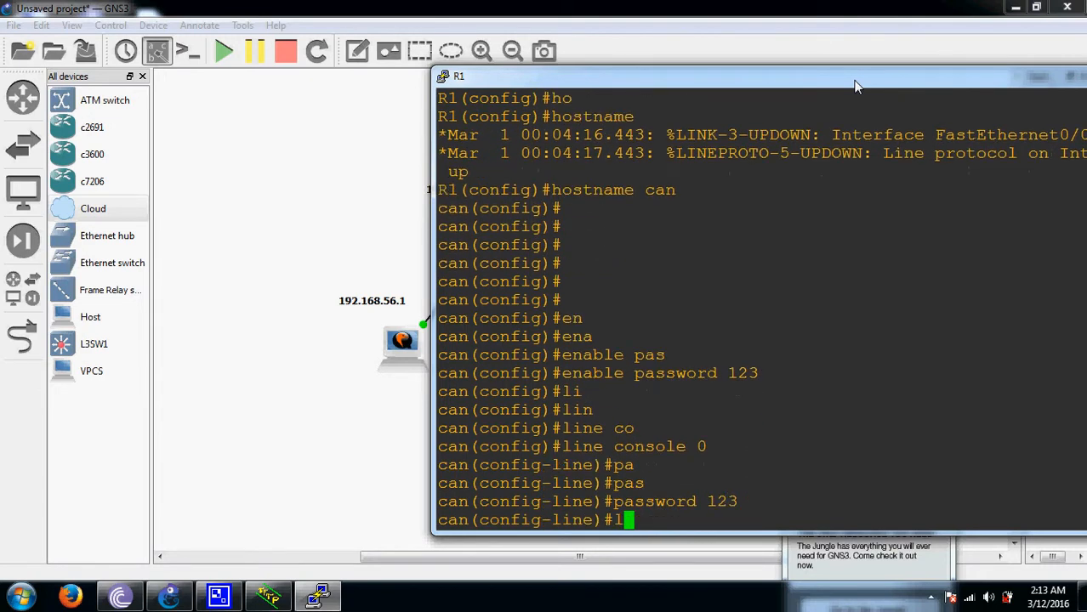
type("ogin")
key("Return")
key("Return")
key("Return")
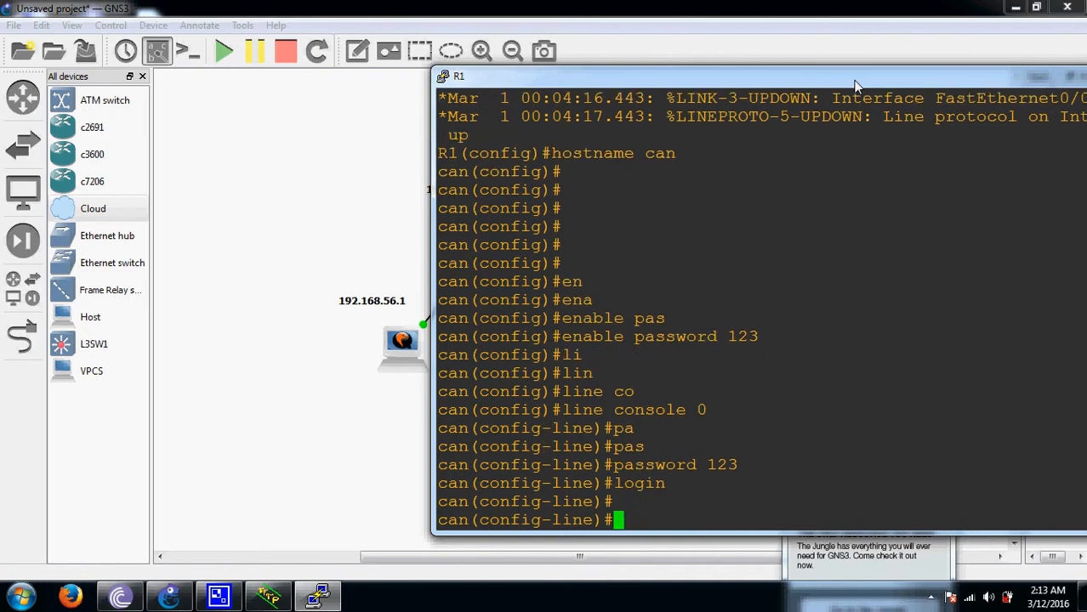
type("exit")
key("Return")
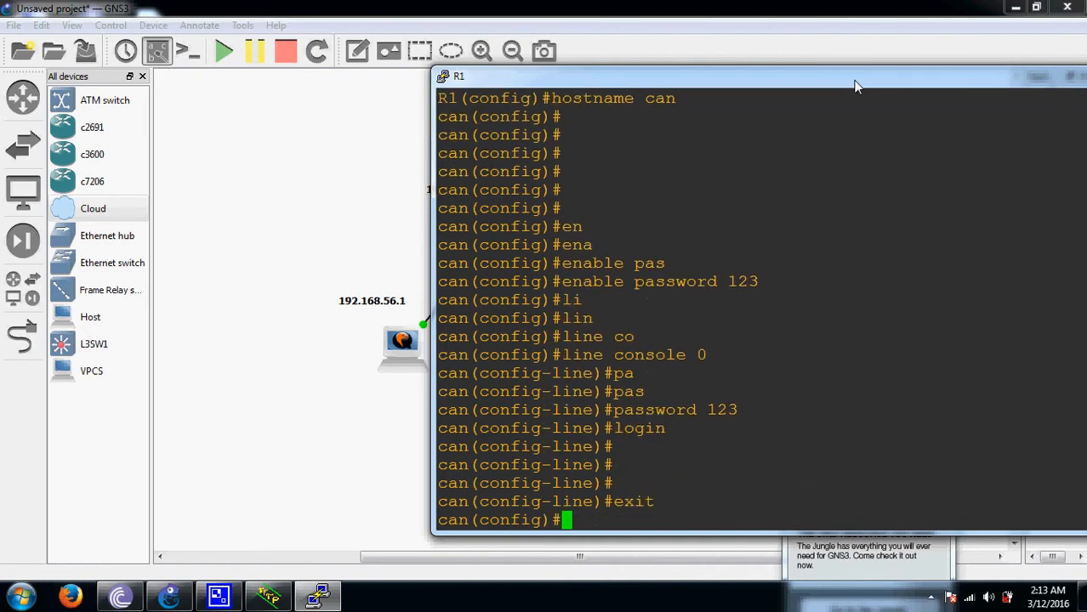
Add an entry to access-list 10 that denies host 10.0.0.1.
type("acc")
key("Tab")
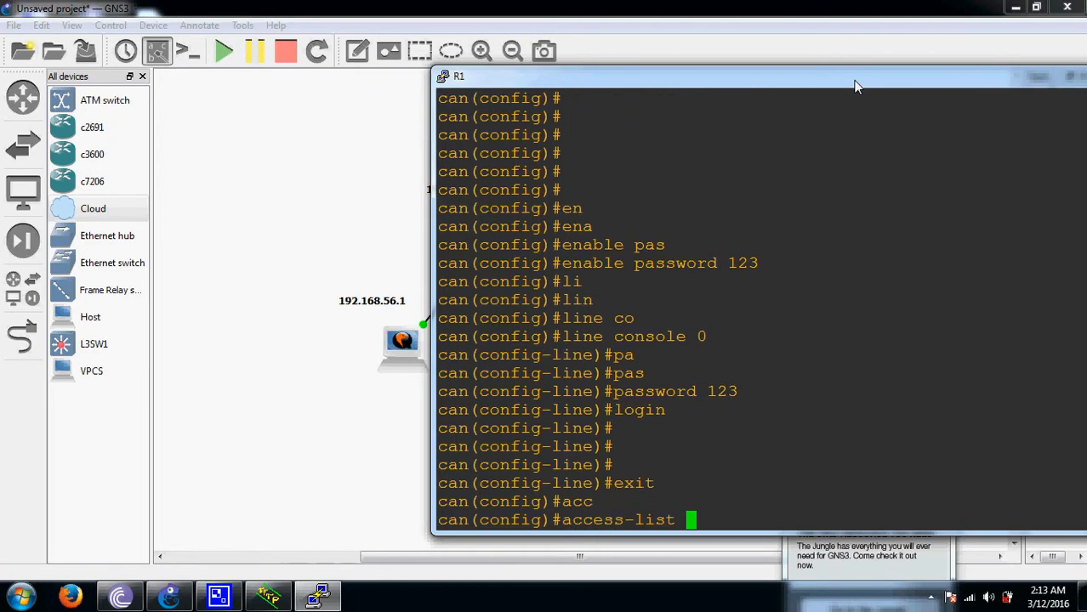
type("10 de")
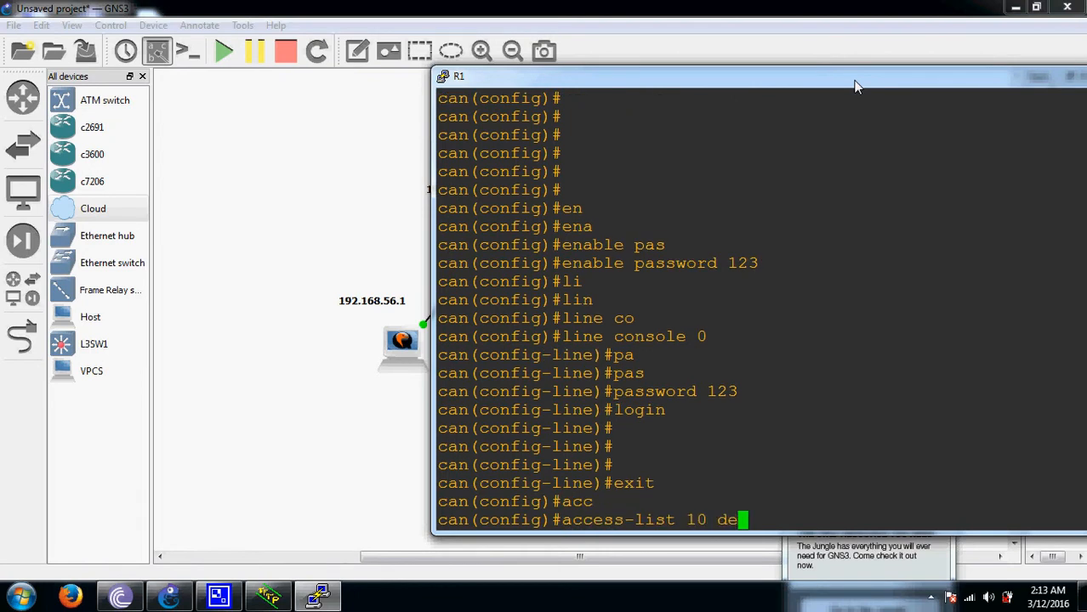
key("Tab")
type("ho")
key("Tab")
type("10.0.0.1")
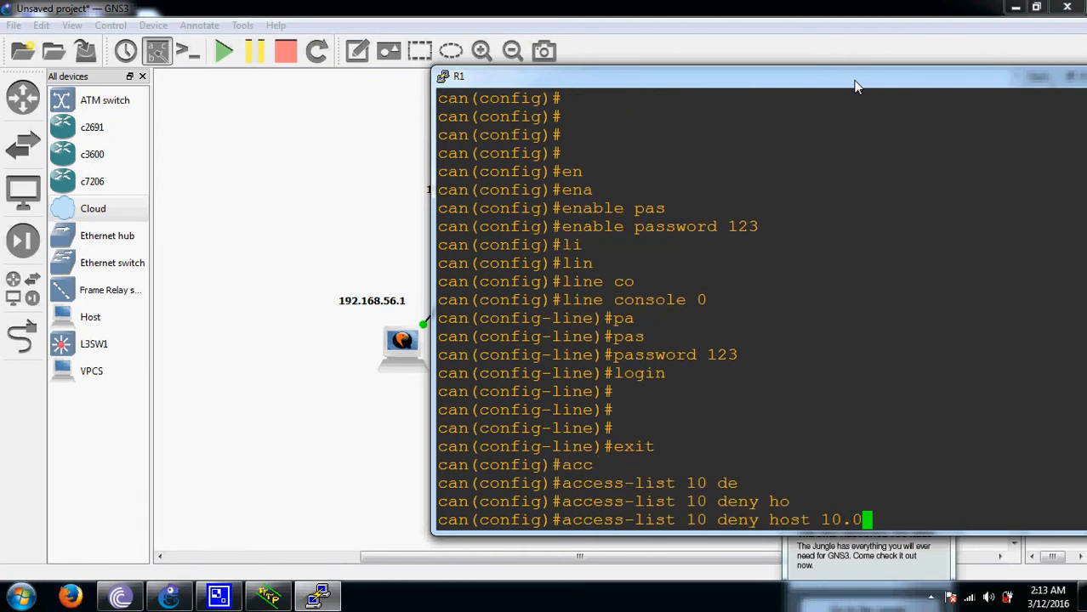
key("Return")
Add an entry to access-list 10 that permits any other source.
type("acc")
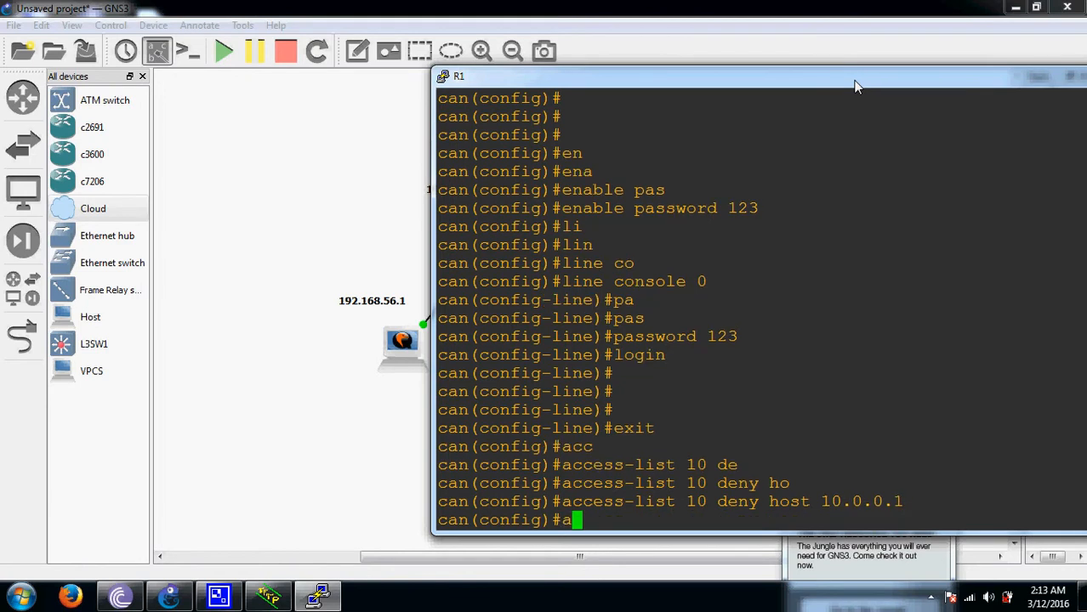
key("Tab")
type("10 per")
key("Tab")
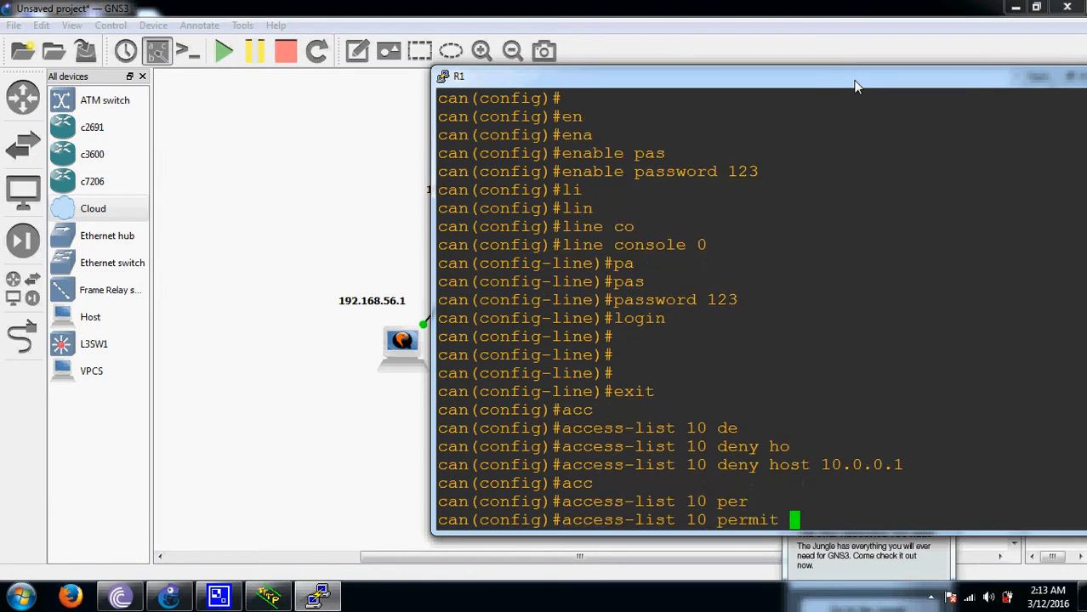
type("an")
key("Tab")
key("Return")
key("Return")
key("Return")
key("Return")
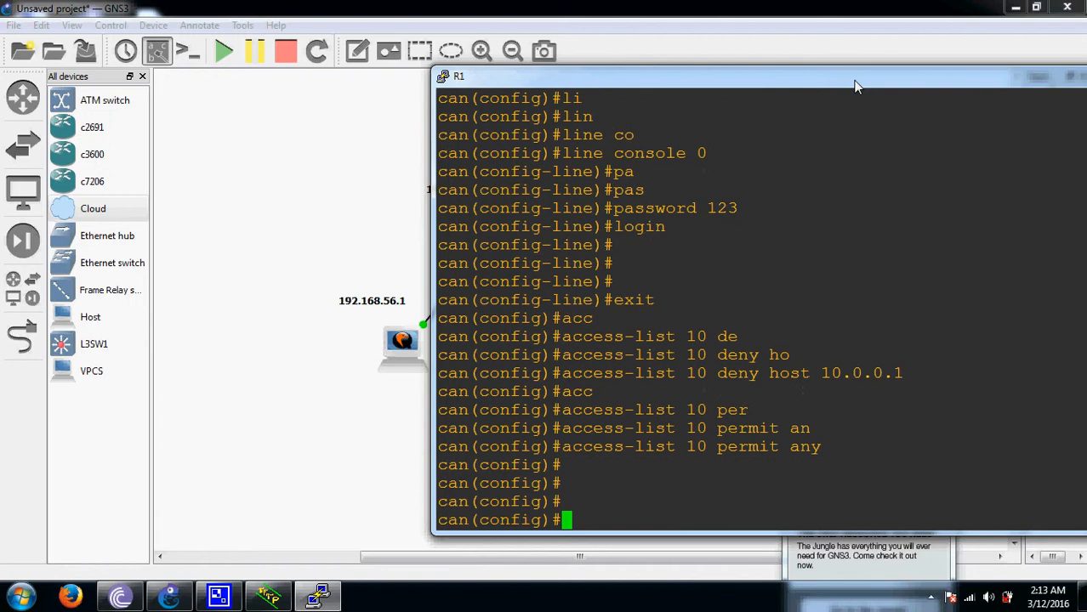
Leave configuration mode and return to the router's privileged EXEC prompt.
key("ctrl+z")
key("Return")
key("Return")
key("Return")
key("Return")
key("Return")
key("Return")
key("Return")
key("Return")
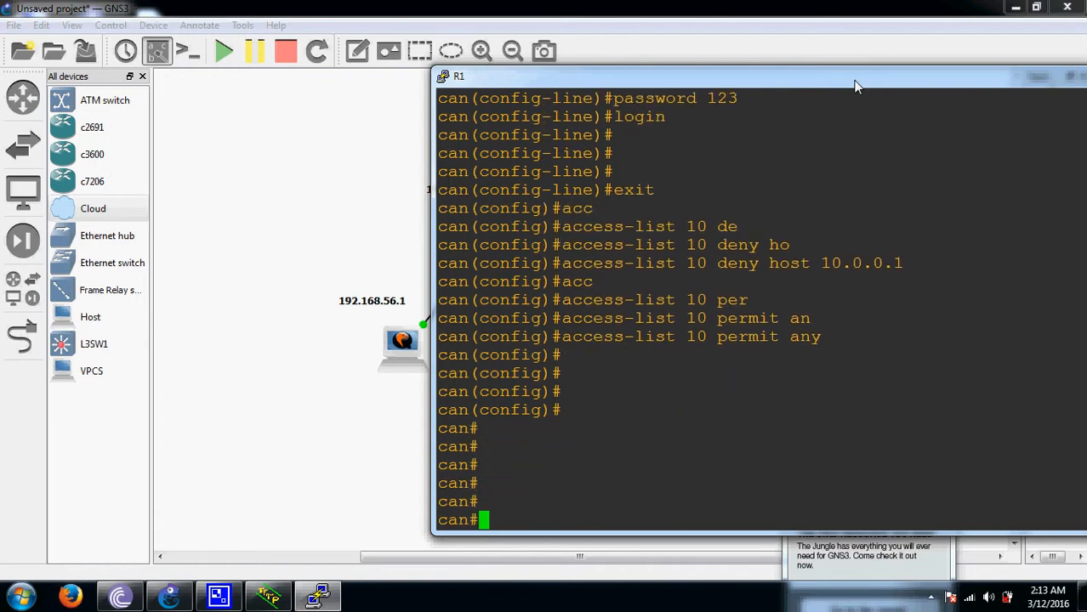
Copy the running configuration to the startup configuration, accepting the default filename, and reposition the R1 console window.
type("cop")
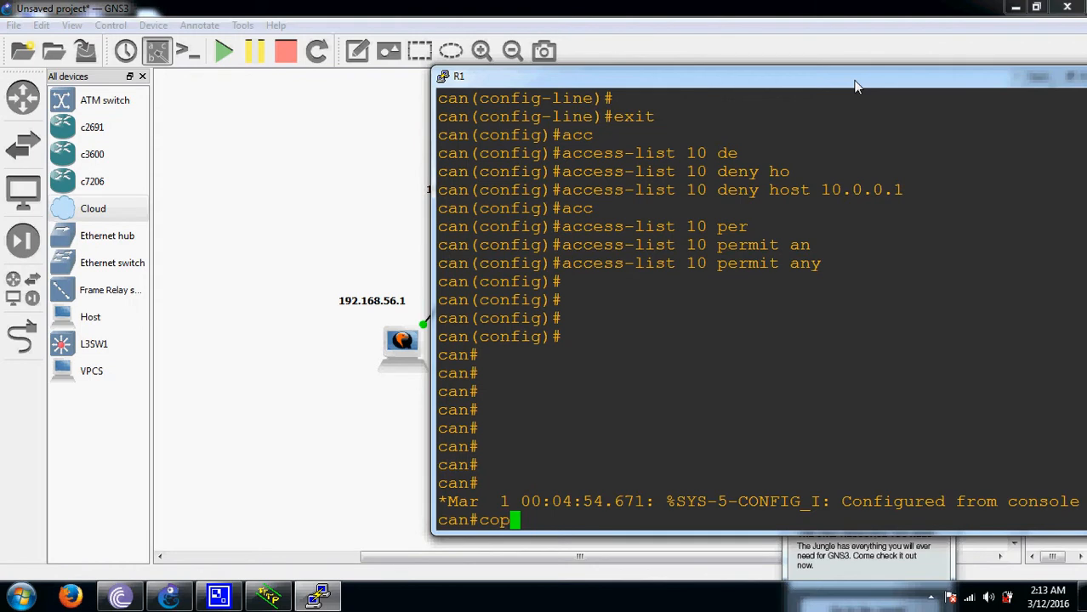
key("Tab")
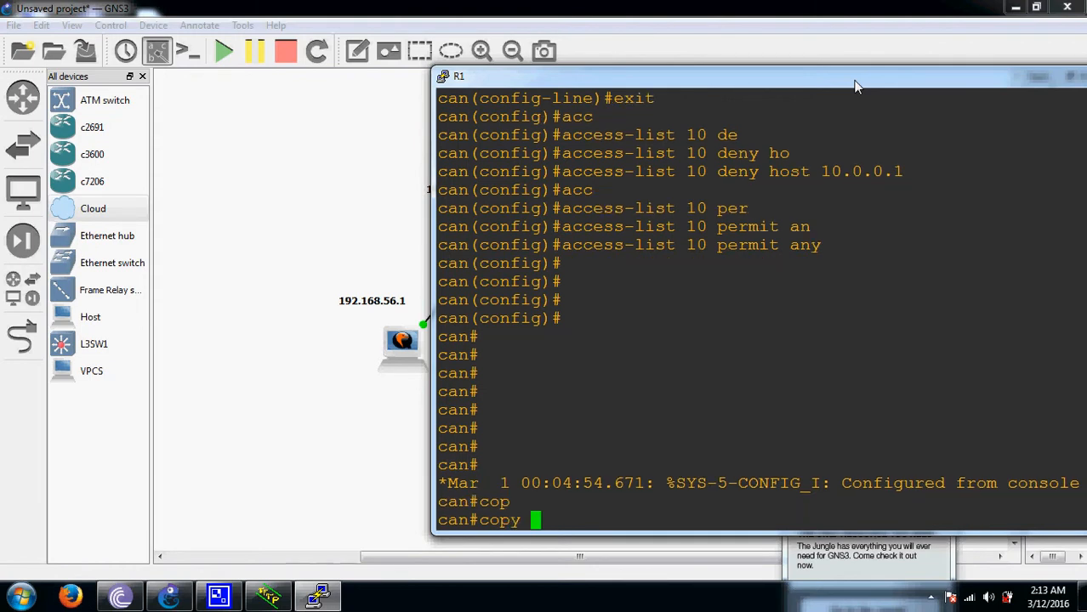
type("ru")
key("Tab")
type("st")
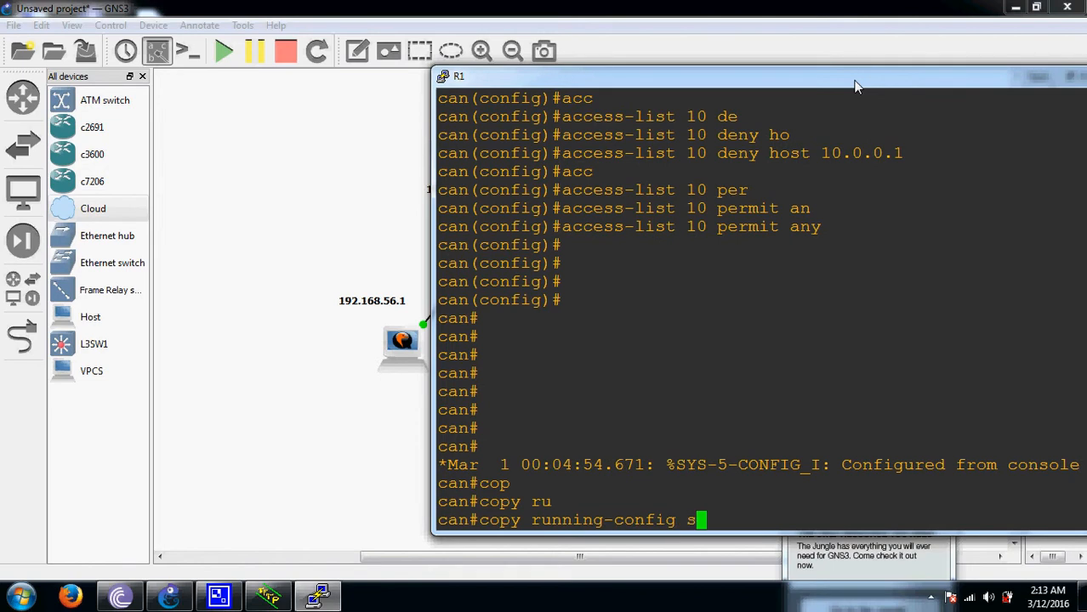
key("Tab")
key("Return")
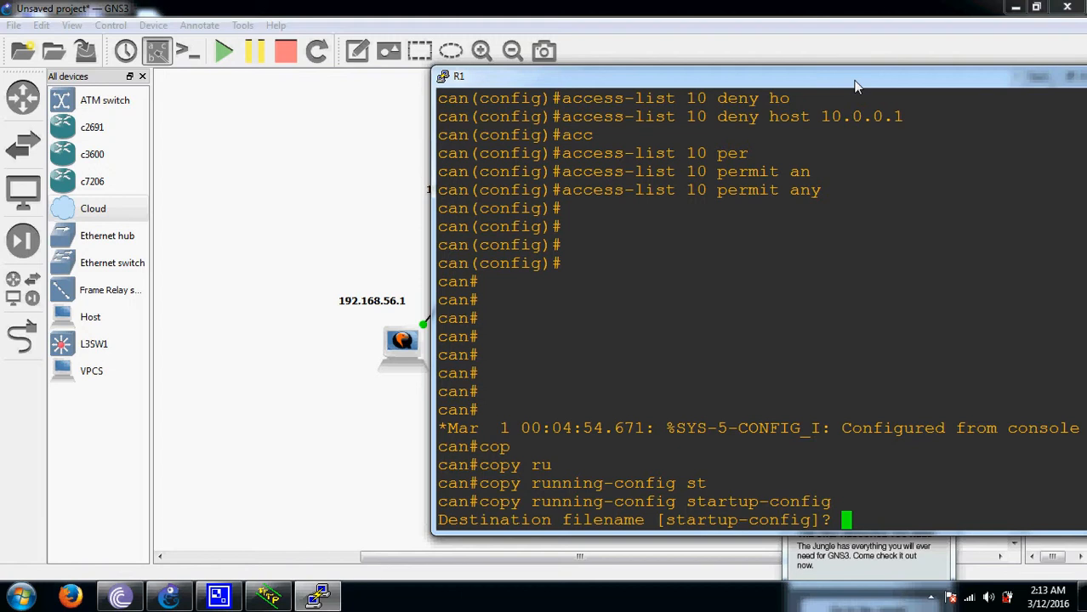
key("Return")
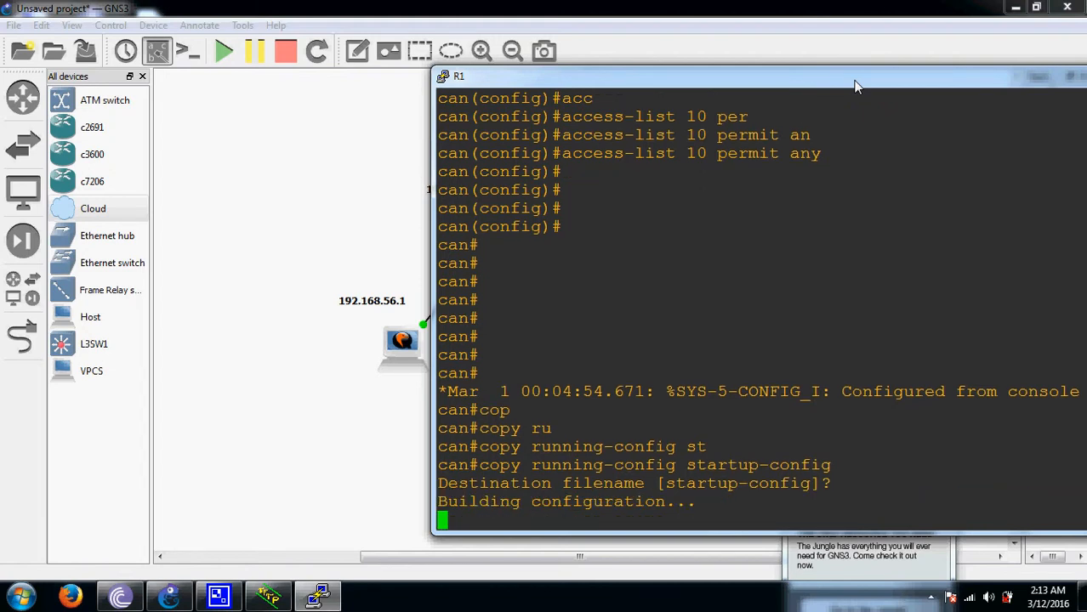
left_click_drag(857, 86, 667, 63)
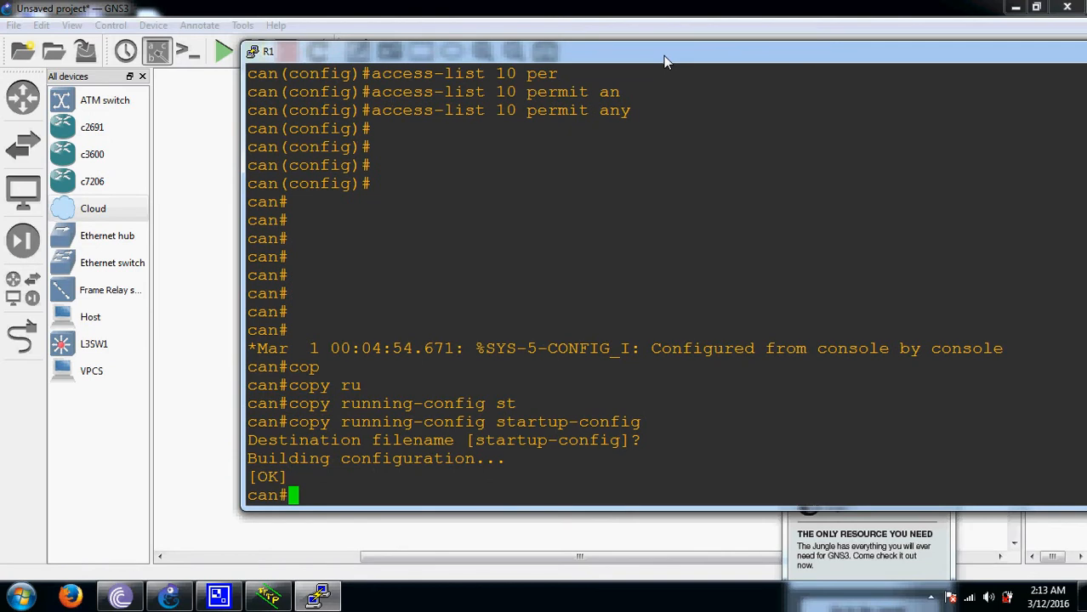
key("Return")
key("Return")
key("Return")
key("Return")
key("Return")
key("Return")
key("Return")
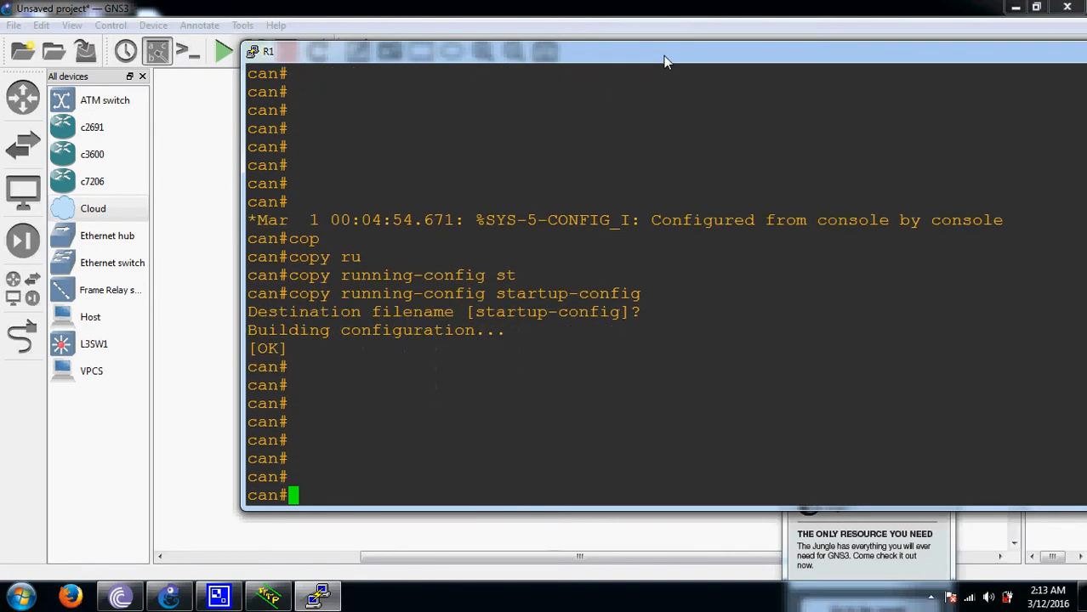
key("Return")
key("Return")
key("Return")
key("Return")
key("Return")
key("Return")
key("Return")
key("Return")
key("Return")
key("Return")
key("Return")
key("Return")
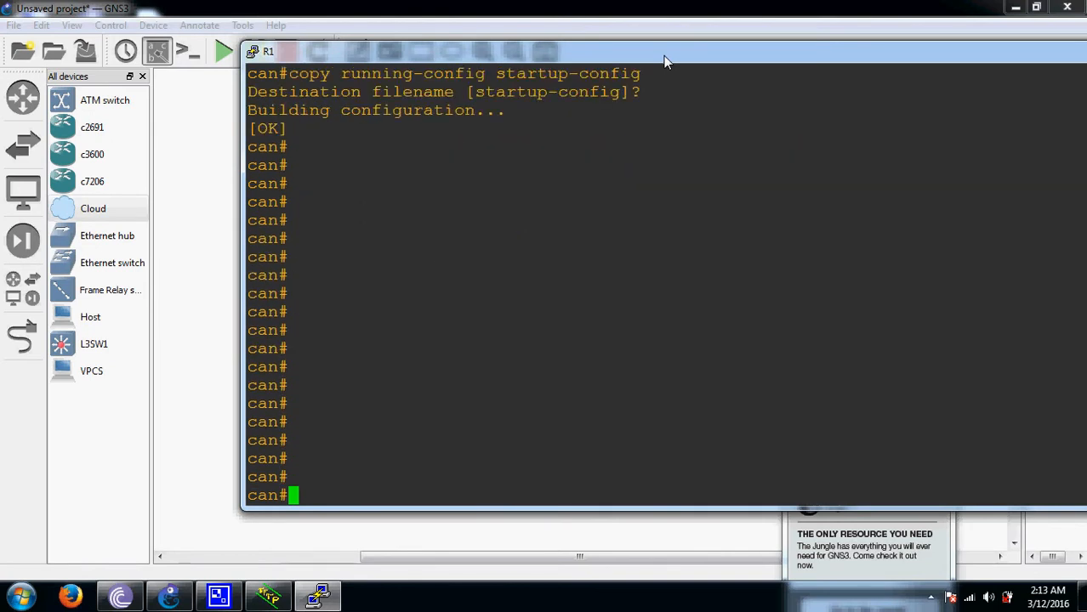
Display the startup configuration and check the hostname entry.
type("sh")
key("Tab")
type("star")
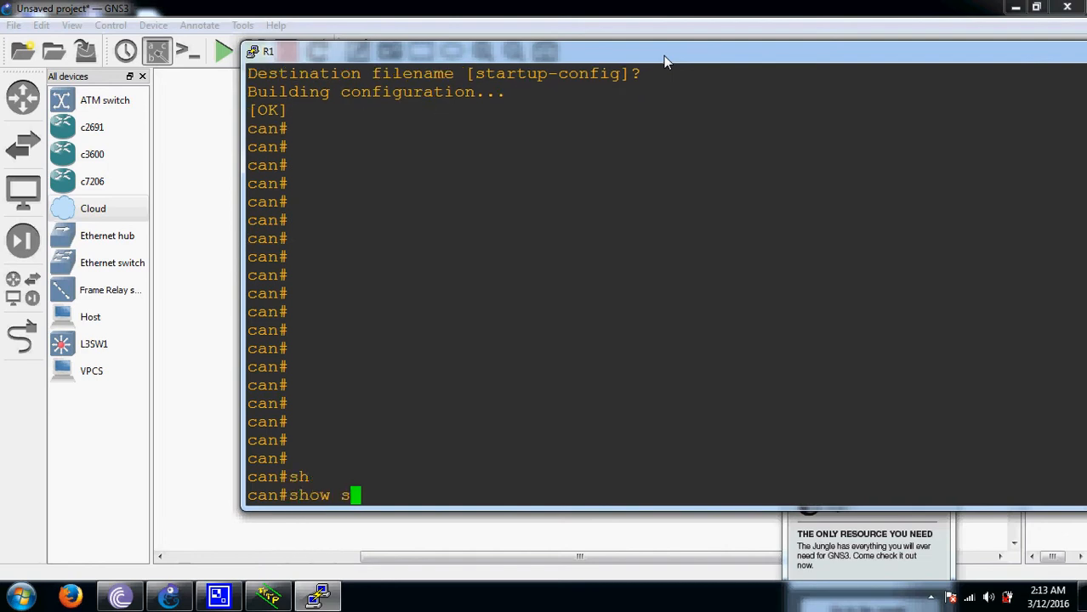
key("Tab")
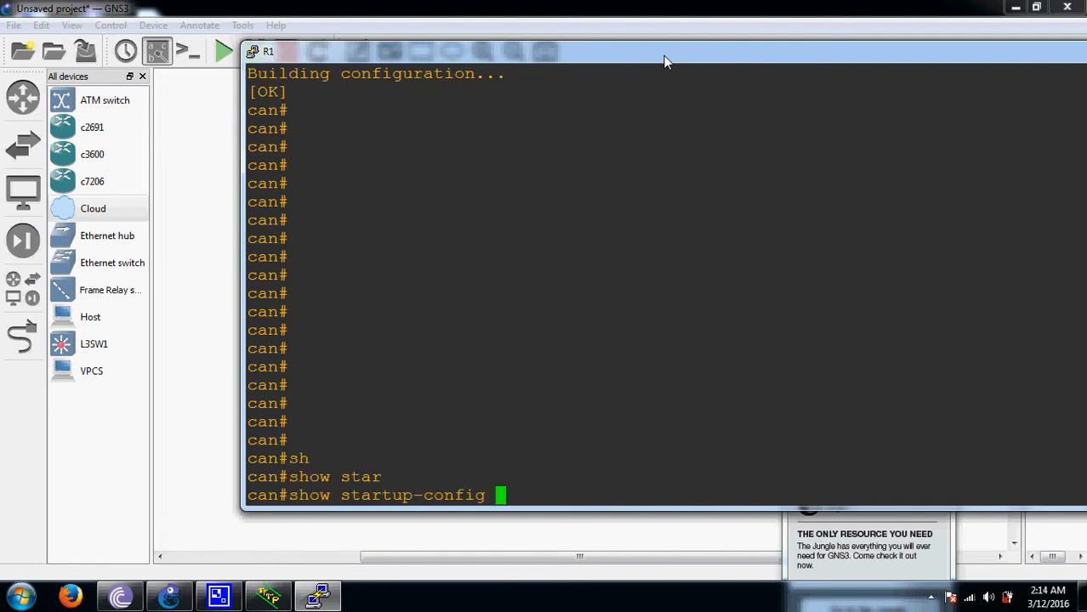
key("Return")
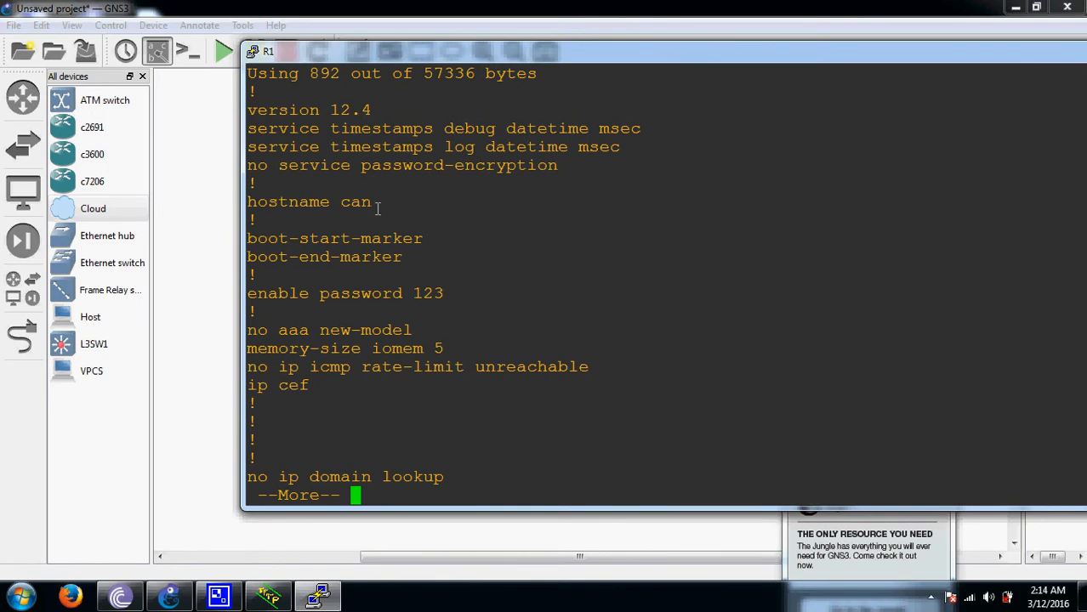
left_click_drag(374, 208, 341, 205)
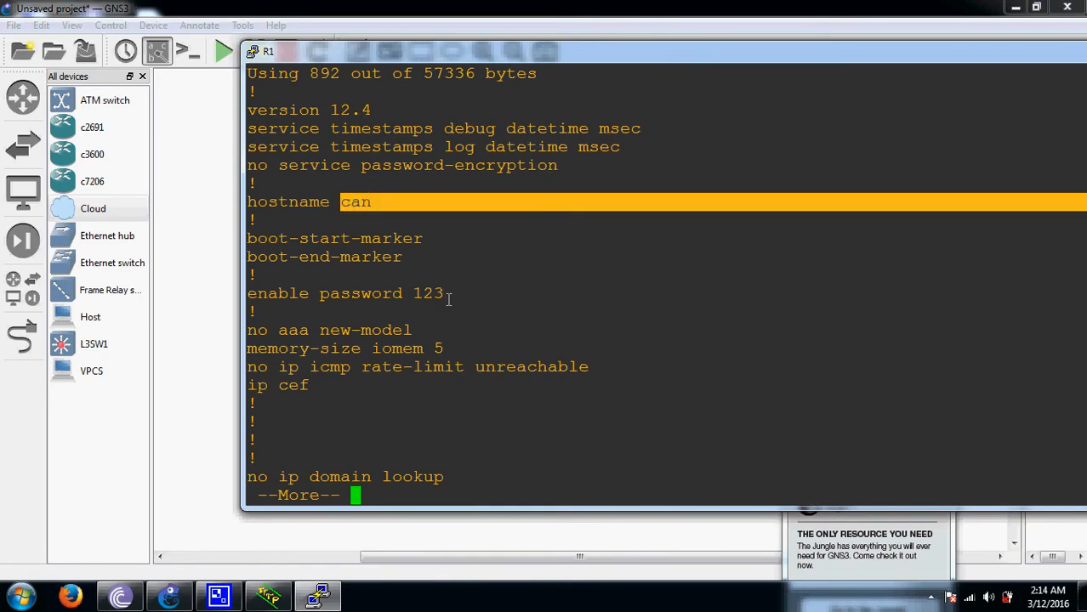
Page through the startup configuration to examine the FastEthernet0/0 address and the access-list 10 entries.
key("Return")
key("space")
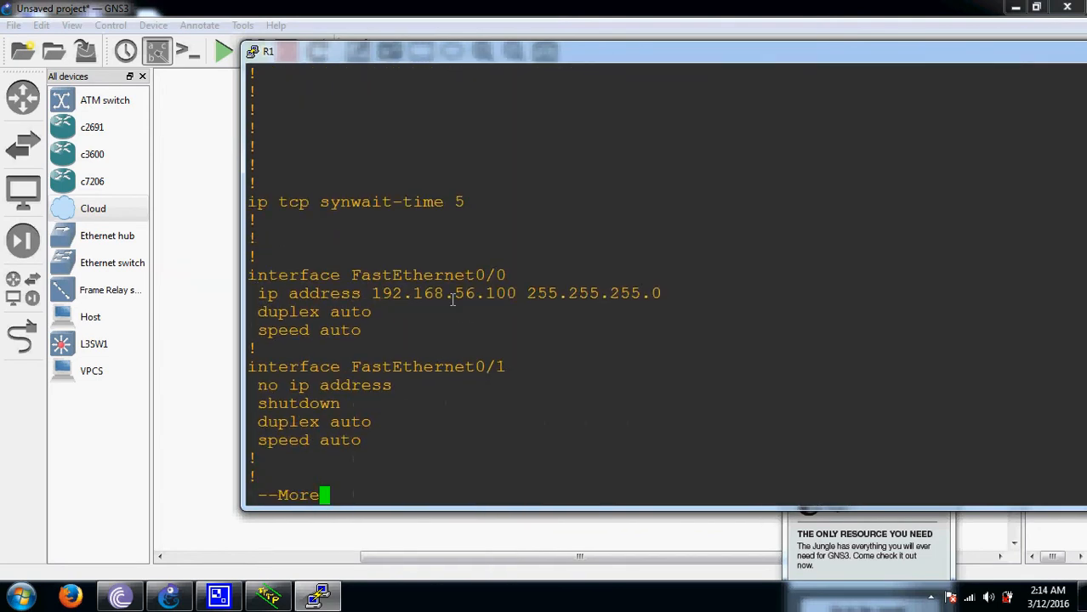
key("space")
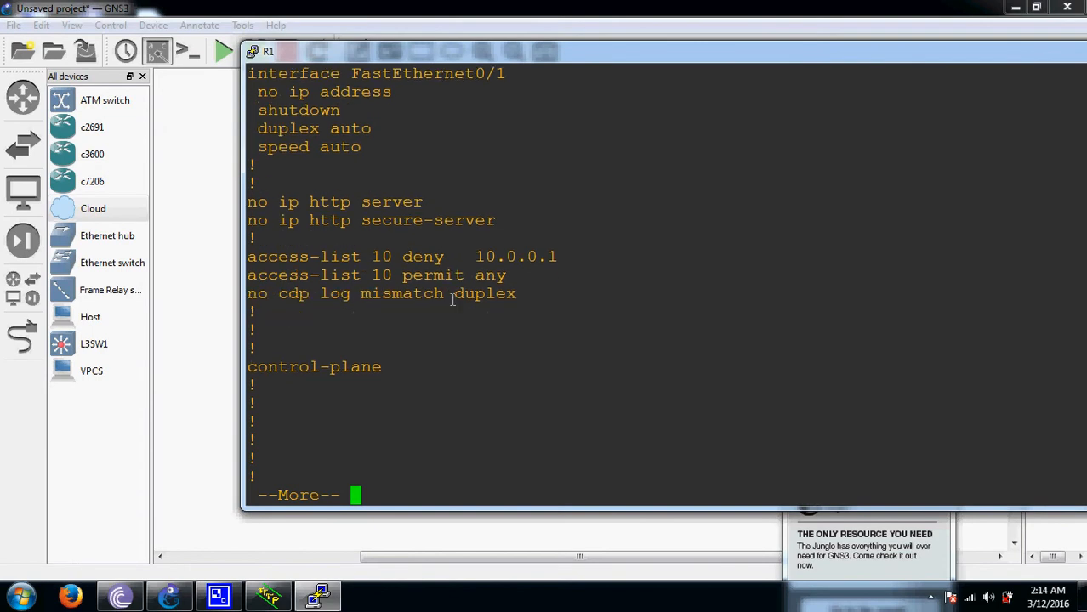
key("space")
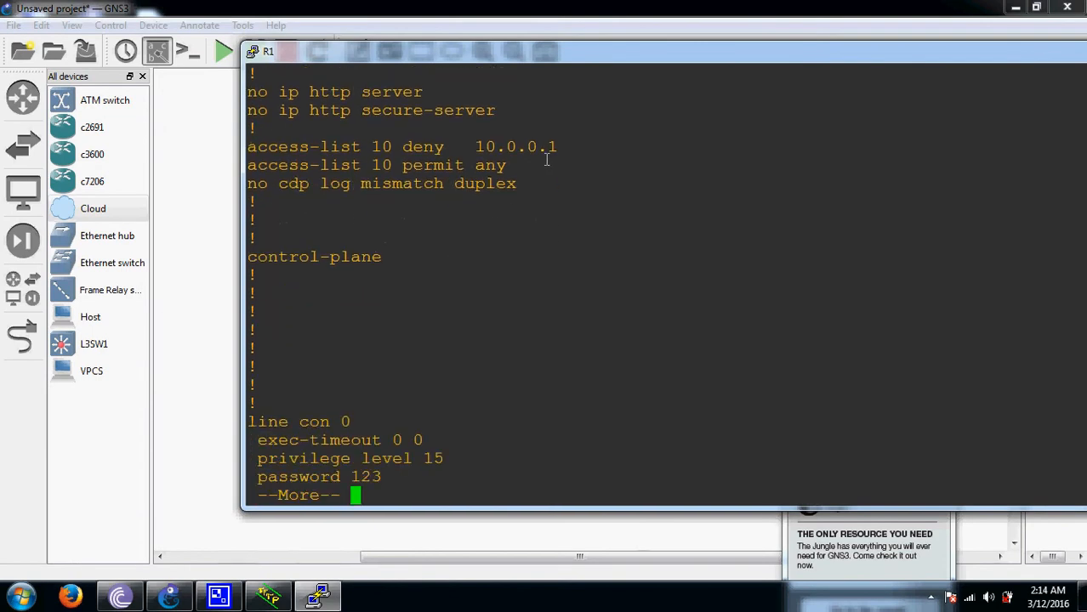
left_click_drag(558, 146, 464, 165)
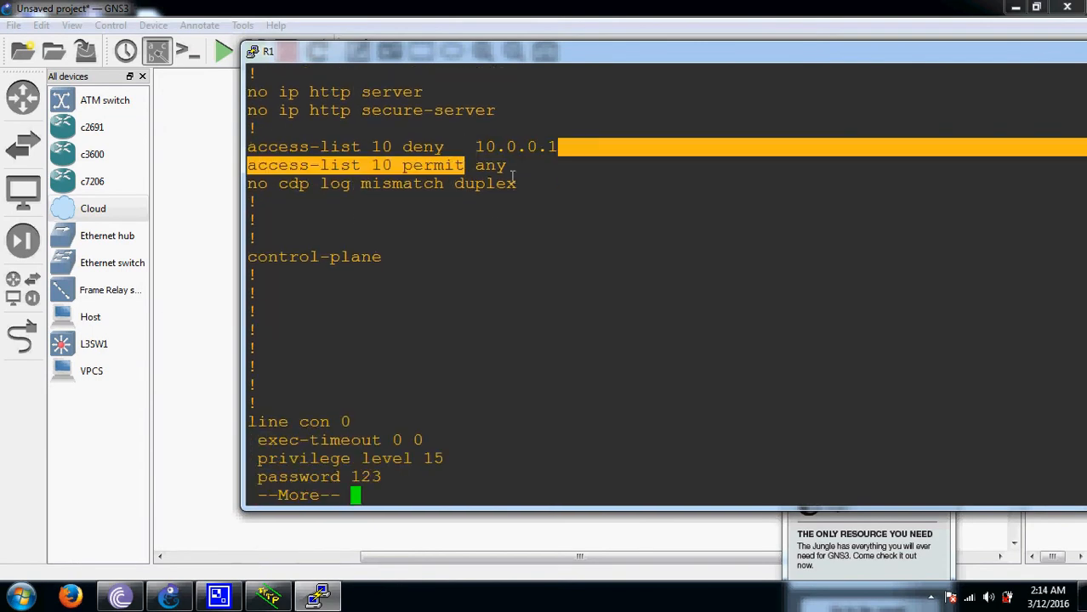
Continue through the startup configuration to examine the console, auxiliary and vty line settings.
key("Return")
key("Return")
key("Return")
key("Return")
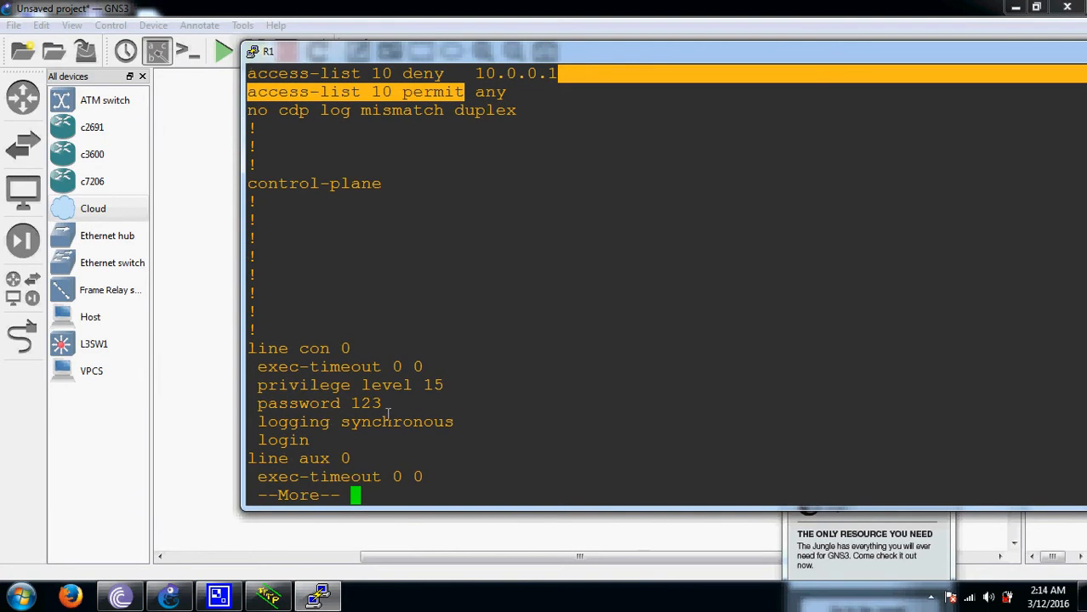
left_click_drag(389, 403, 340, 404)
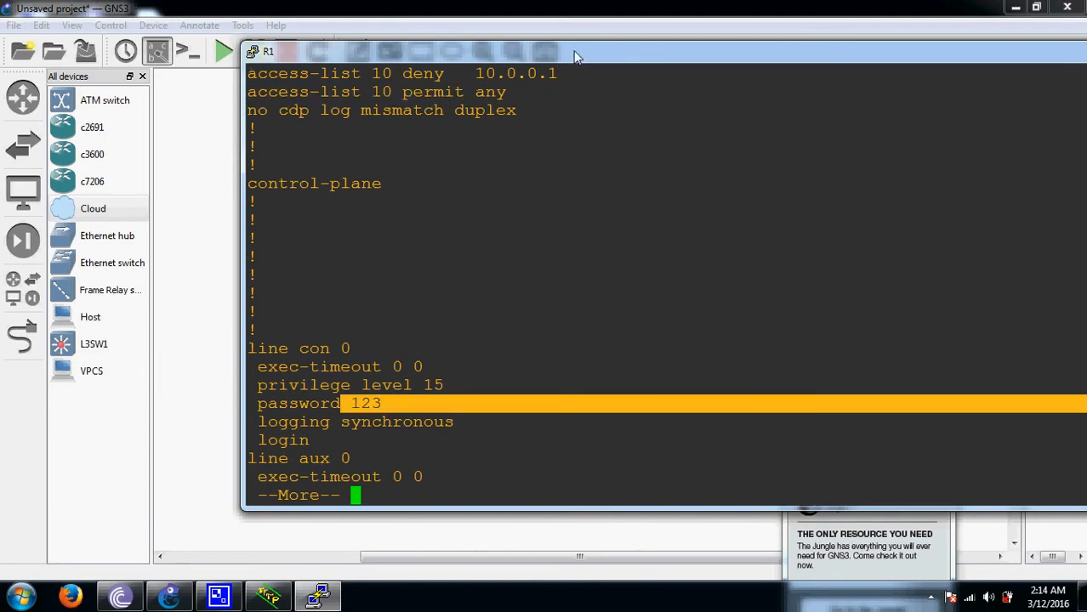
left_click_drag(569, 62, 628, 45)
key("Return")
key("Return")
key("Return")
key("Return")
key("Return")
key("Return")
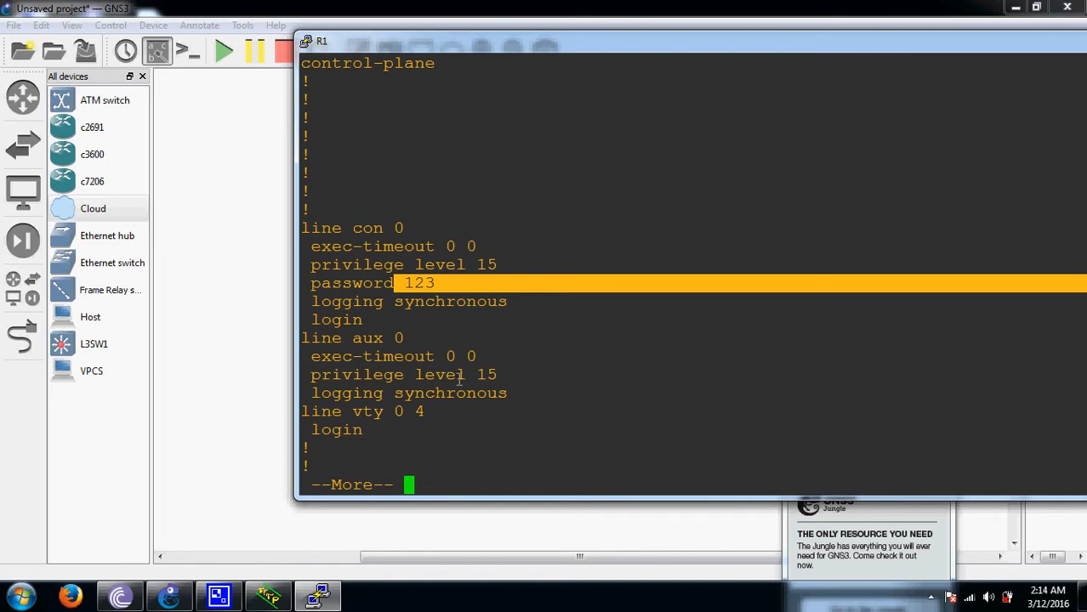
Switch to Tftpd32 and reposition its window to view the current directory and server interface.
left_click(269, 596)
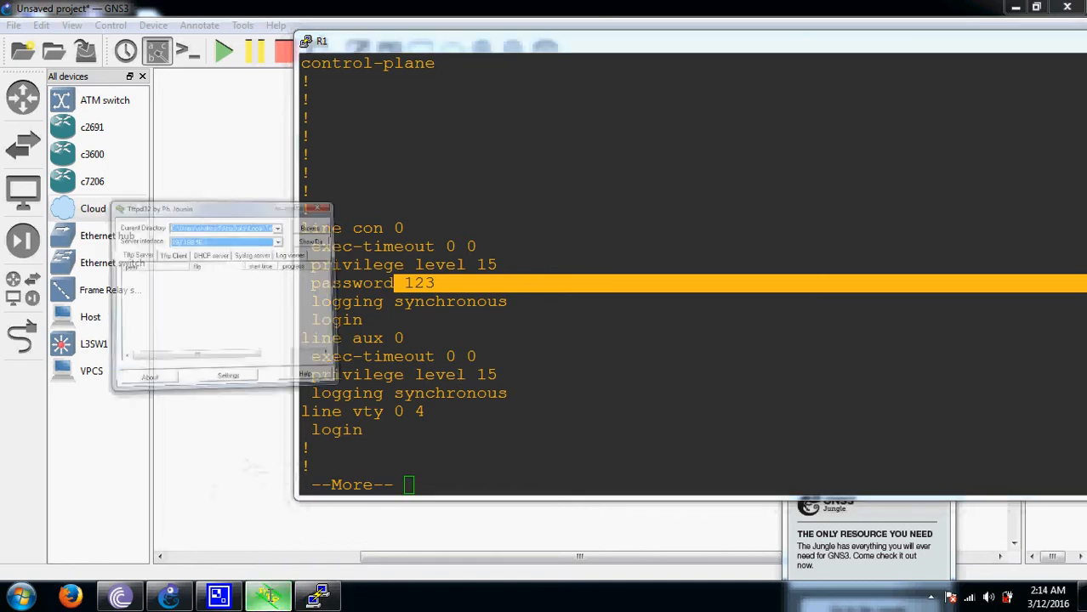
left_click_drag(250, 58, 247, 82)
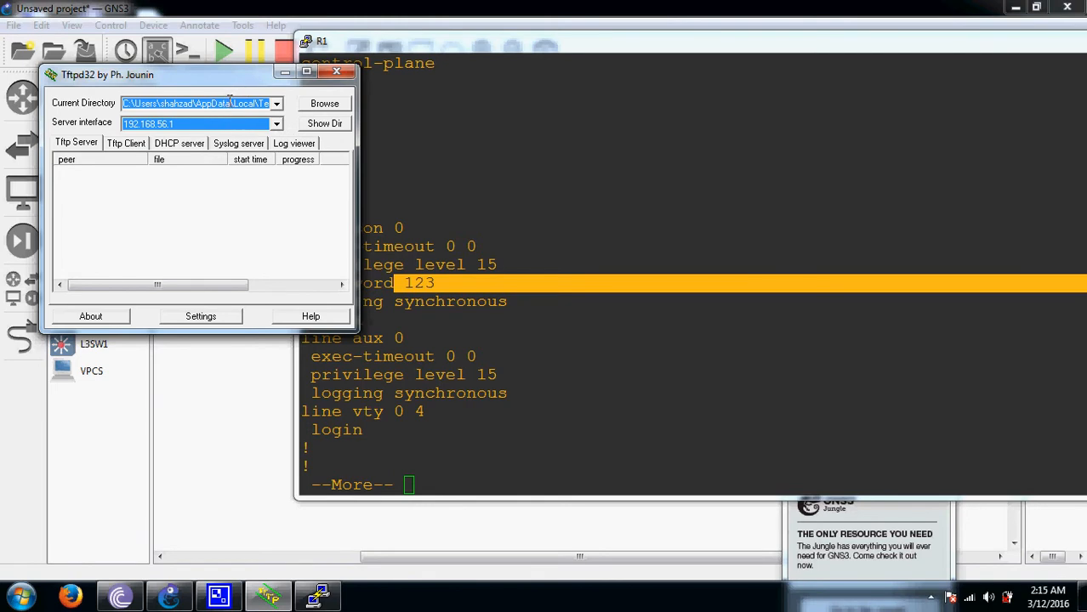
Quit the configuration listing in the R1 console and place the console beside the Tftpd32 window.
left_click(469, 466)
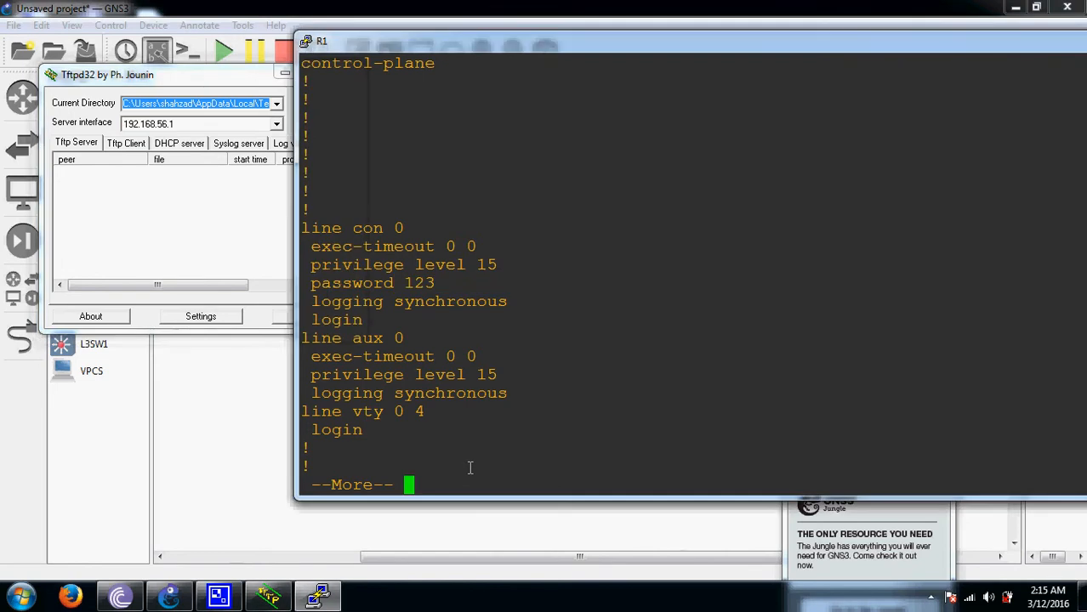
key("q")
key("Return")
key("Return")
key("Return")
key("Return")
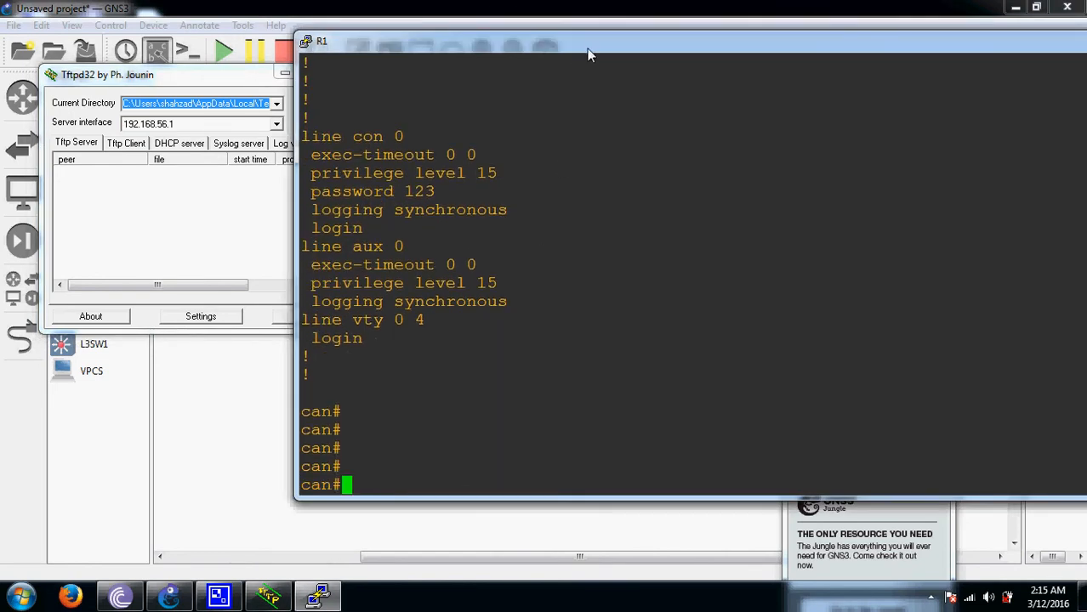
left_click_drag(597, 53, 695, 49)
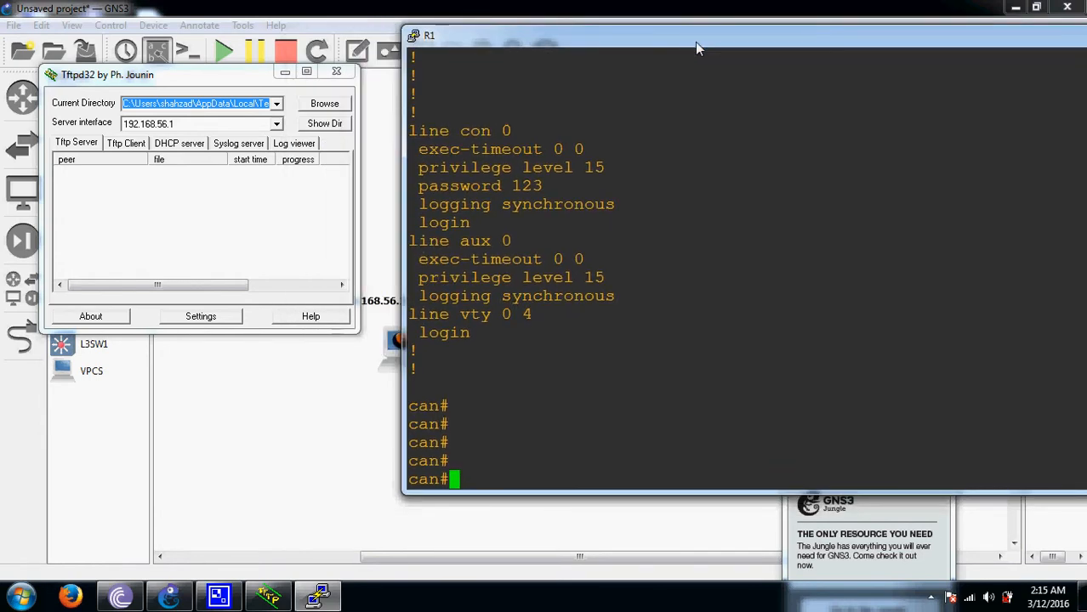
Copy the startup configuration to the TFTP server at 192.168.56.1, accepting the default destination filename can-confg.
type("cop")
key("Tab")
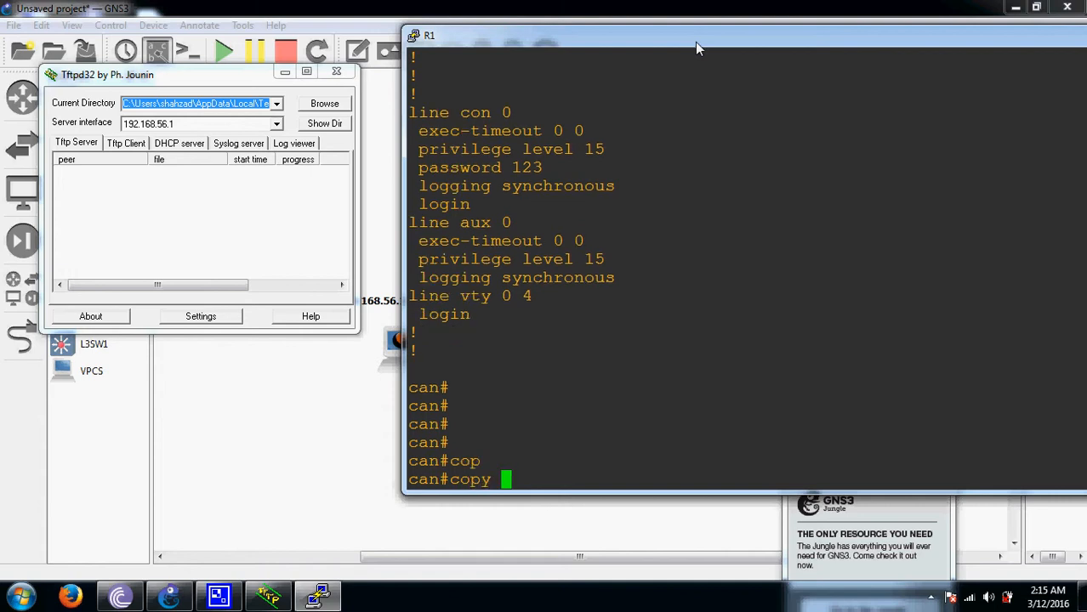
type("st")
key("Tab")
type("t")
key("Tab")
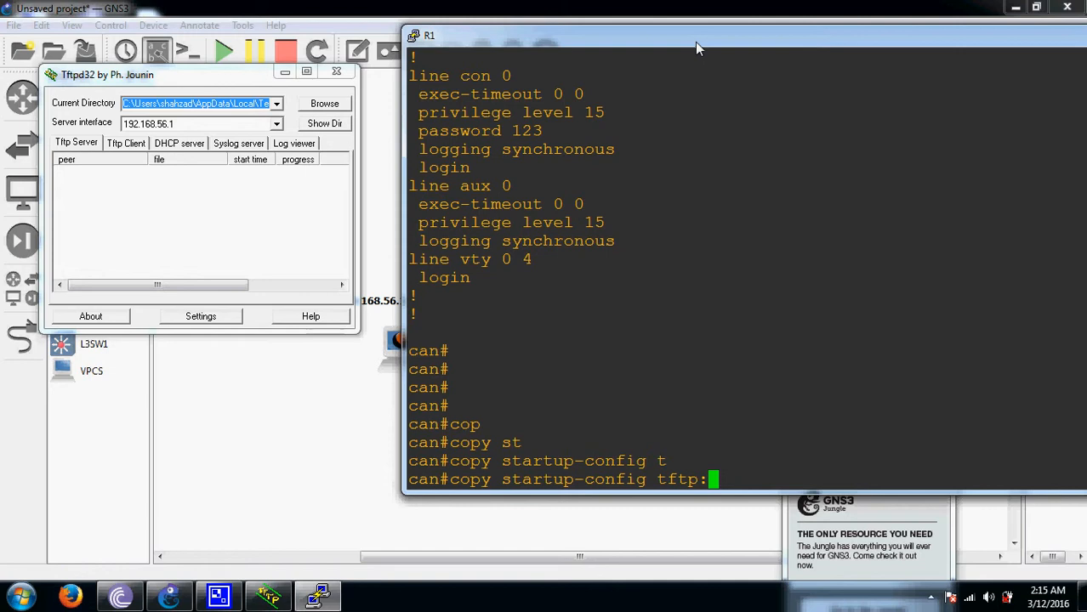
key("Return")
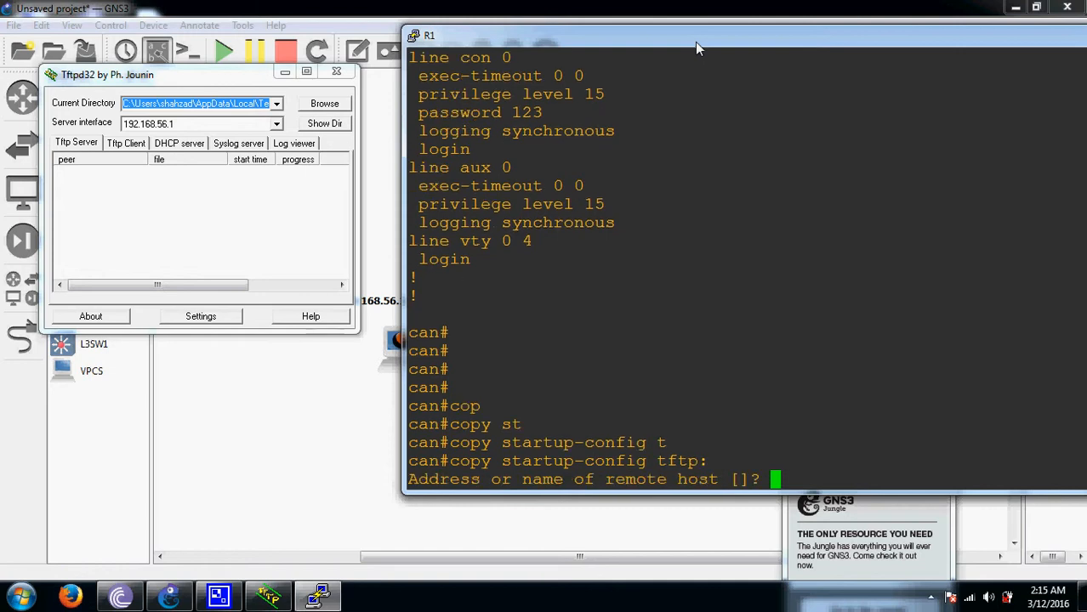
type("192.168")
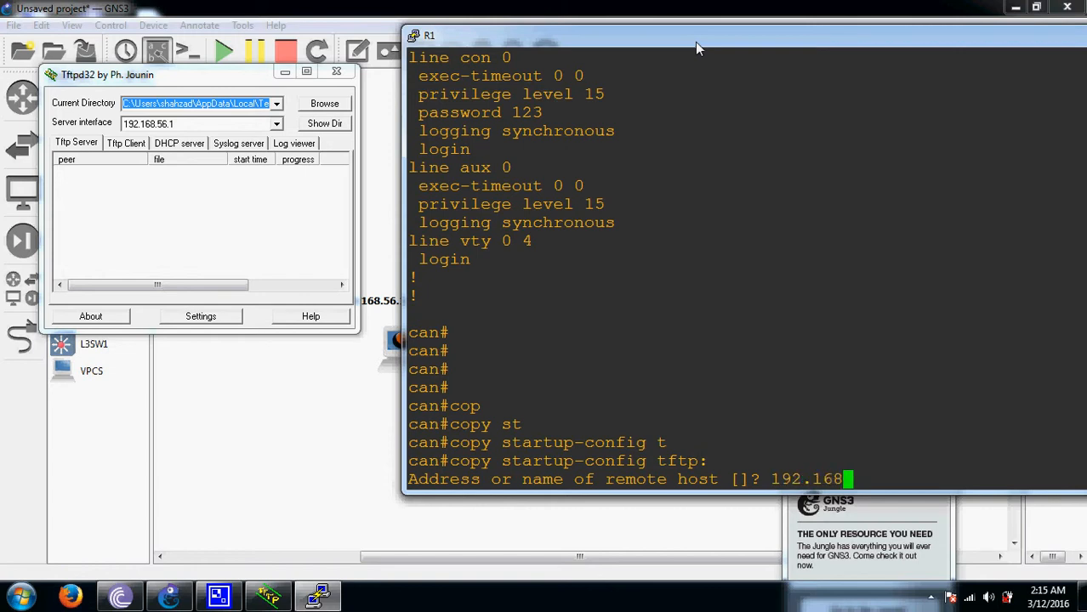
type(".56.1")
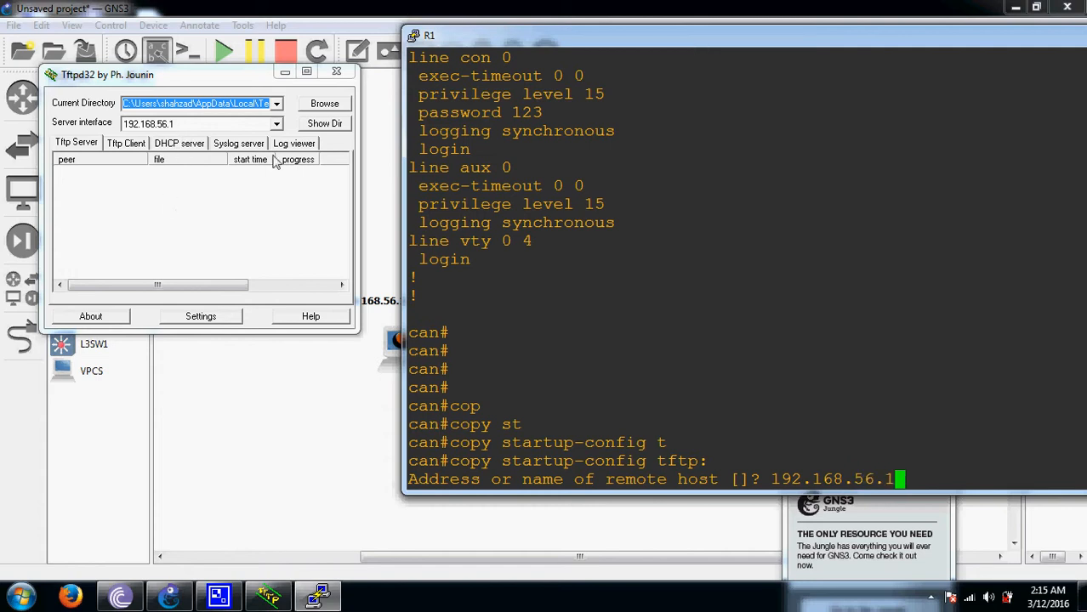
key("Return")
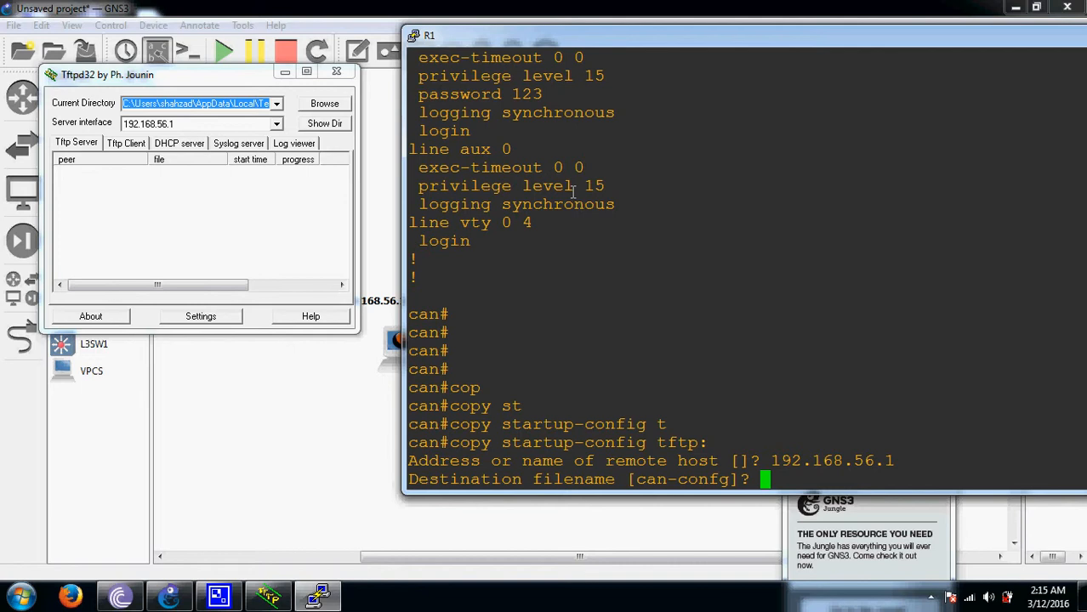
key("Return")
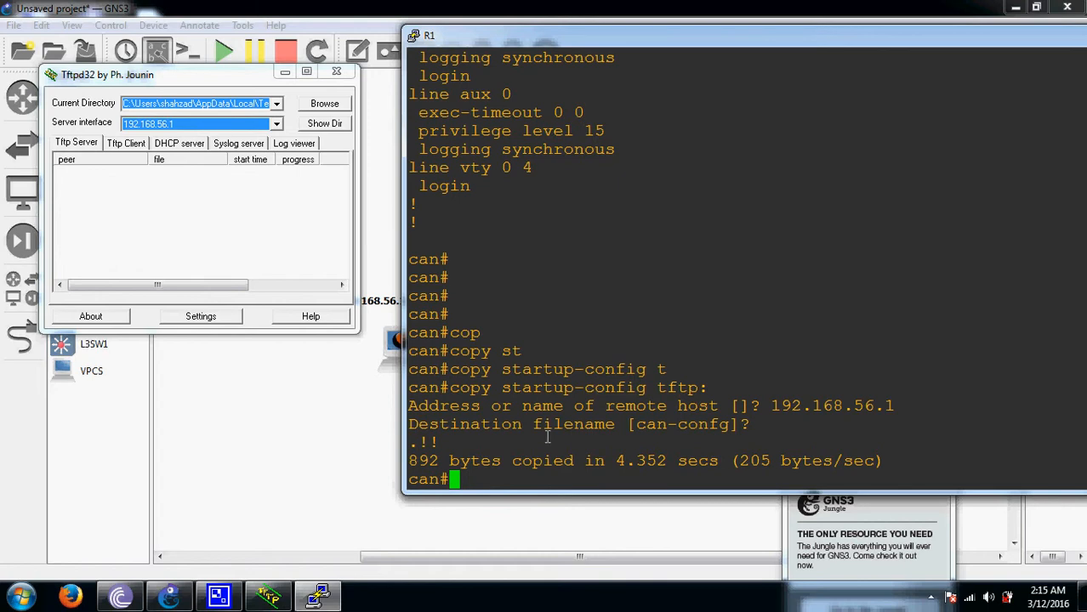
key("Return")
key("Return")
key("Return")
key("Return")
key("Return")
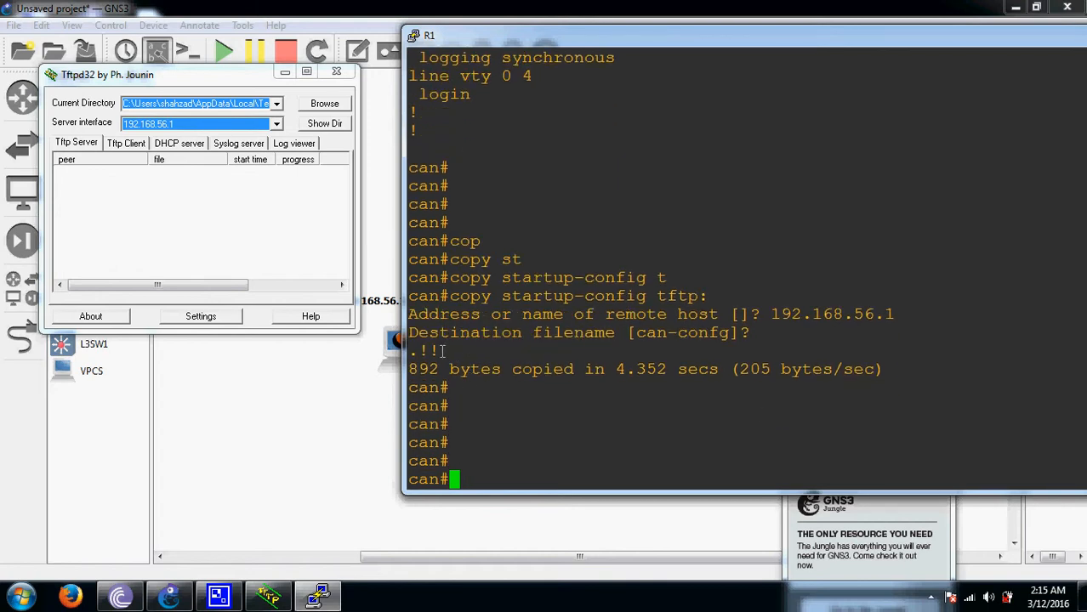
Highlight the transfer marks in the copy output and list the files in Tftpd32's server directory.
left_click_drag(443, 351, 423, 350)
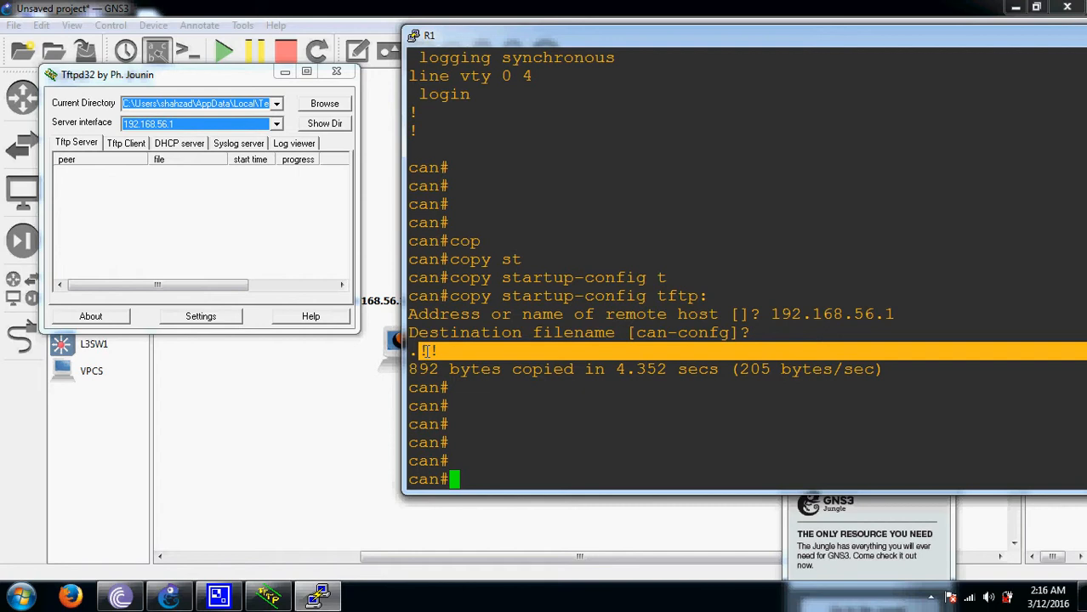
left_click(257, 240)
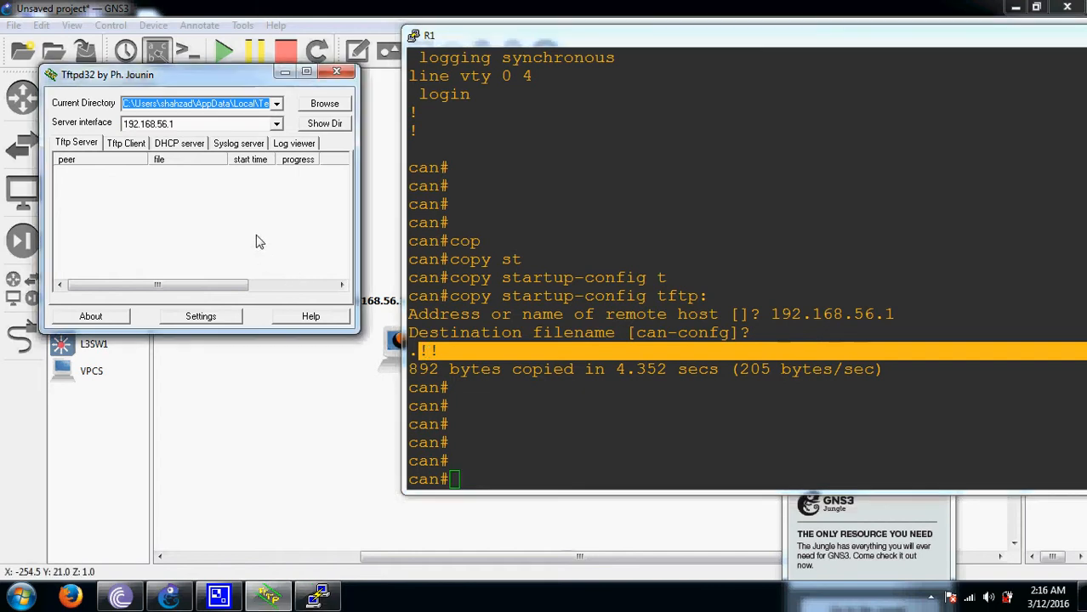
left_click(324, 125)
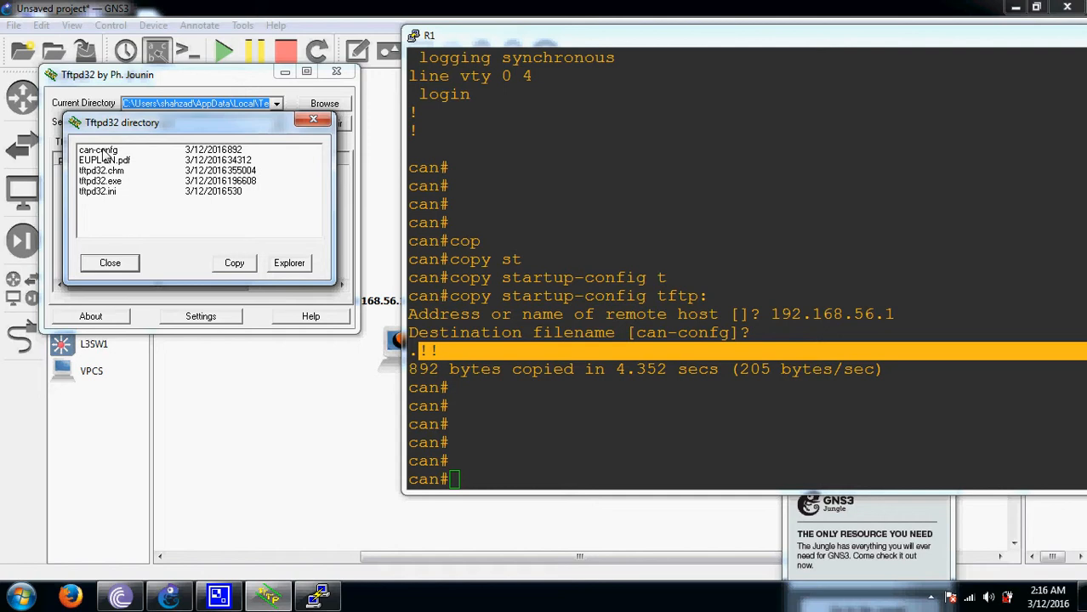
Open the TFTP server directory in Windows Explorer, check its path and the can-confg file, and close the folder.
left_click(293, 266)
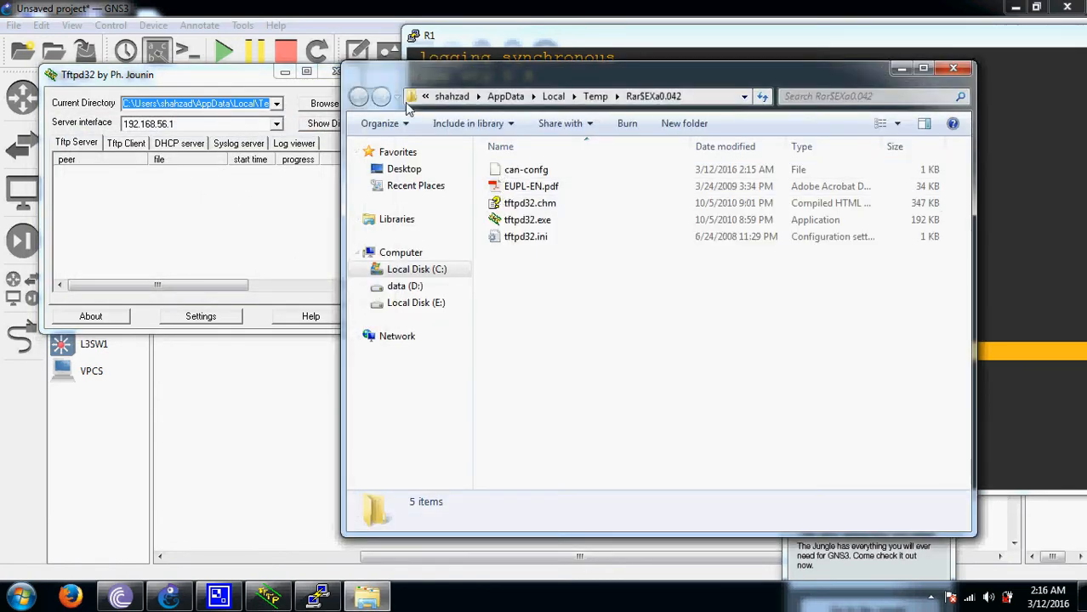
left_click(411, 97)
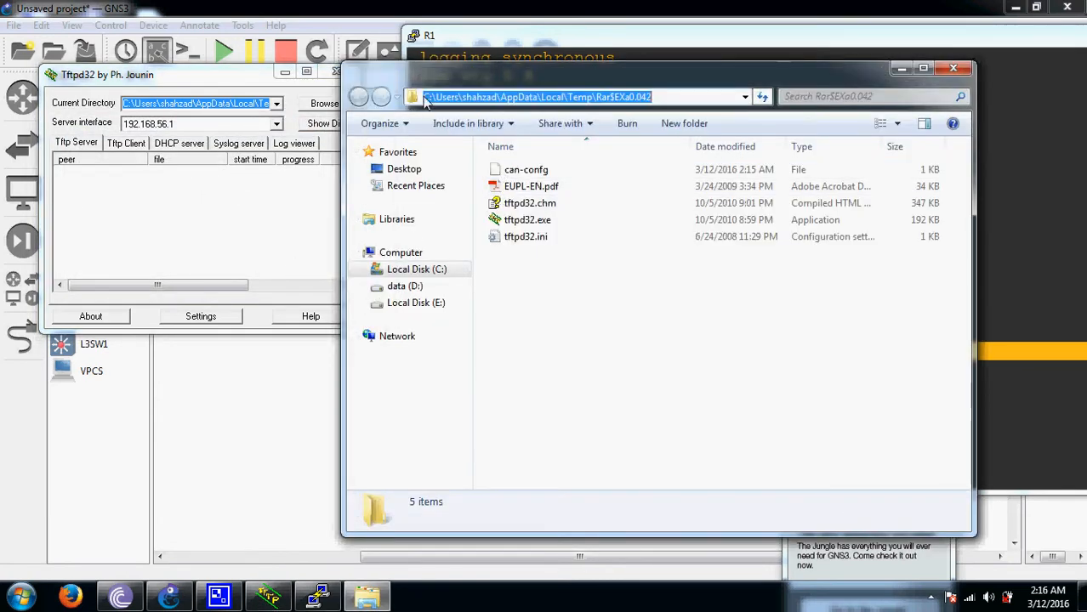
left_click(522, 171)
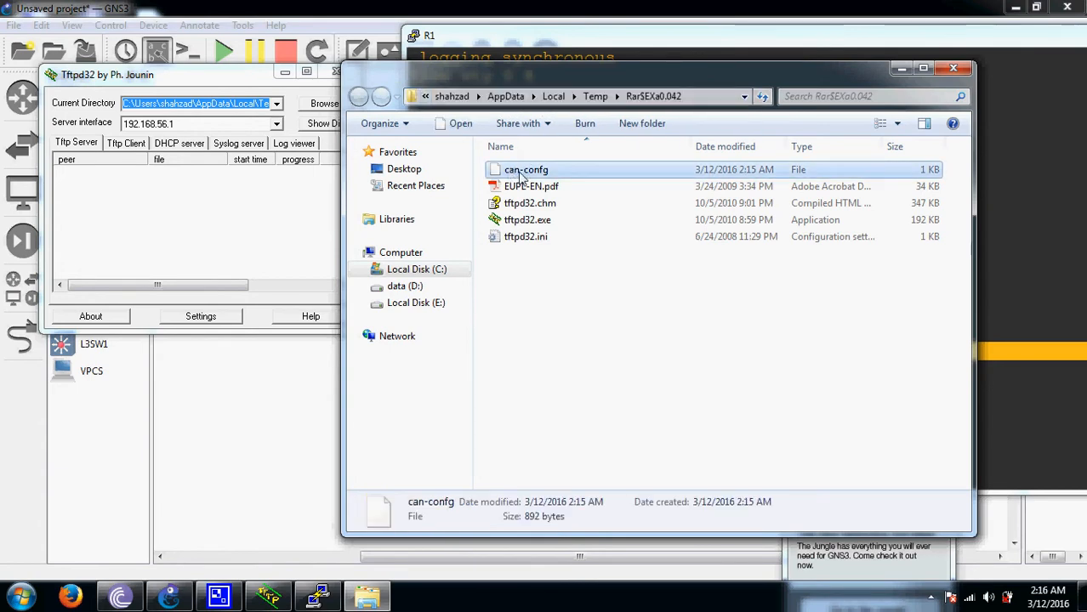
left_click(954, 67)
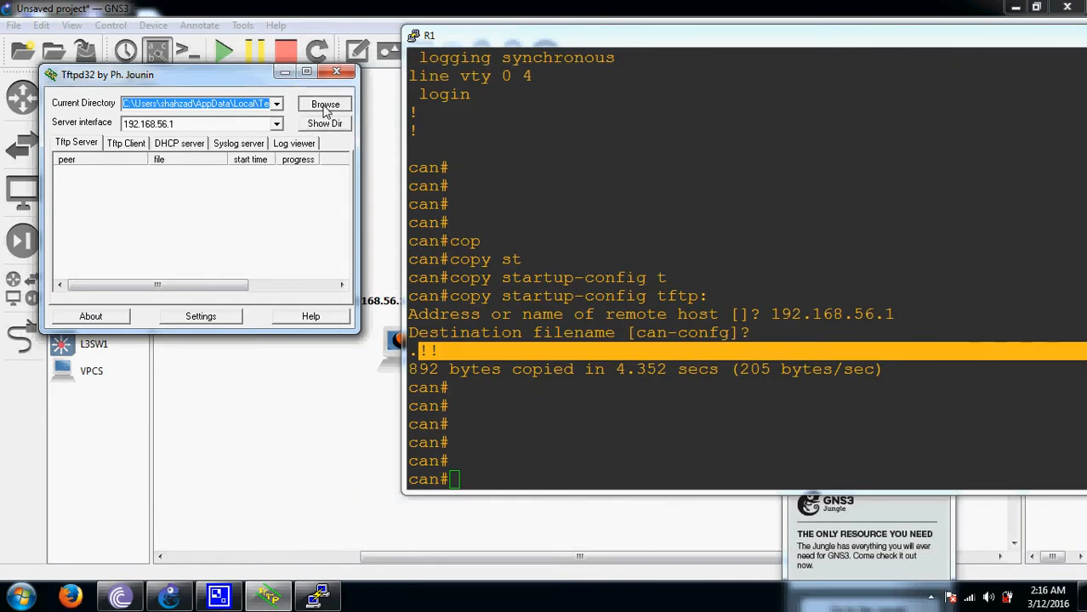
Look up the Rar$EXa0.042 folder in Tftpd32's directory browser and leave without changing the current directory.
left_click(325, 105)
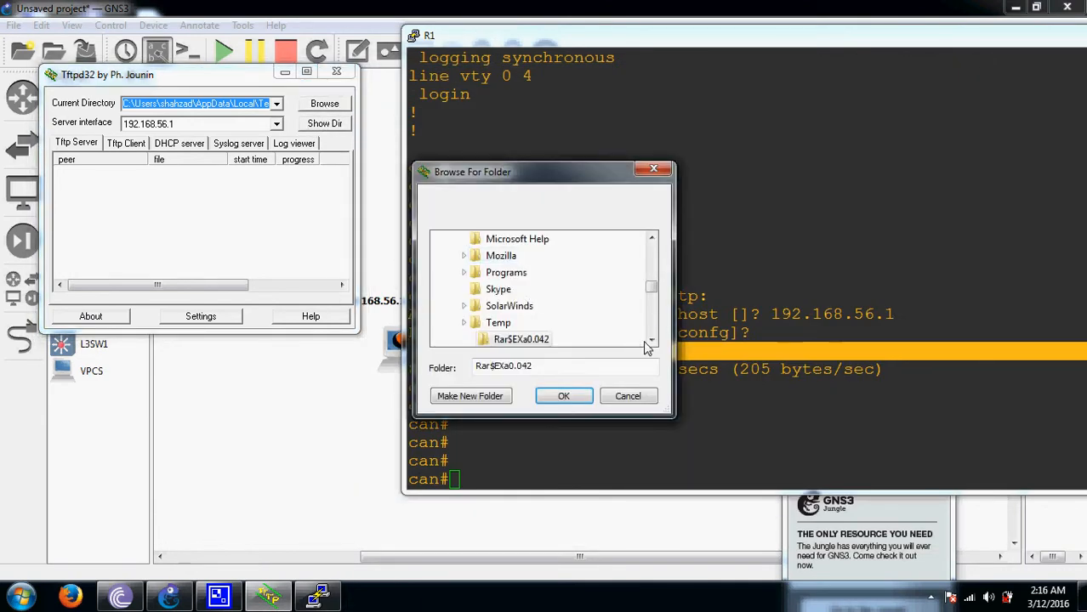
left_click(651, 341)
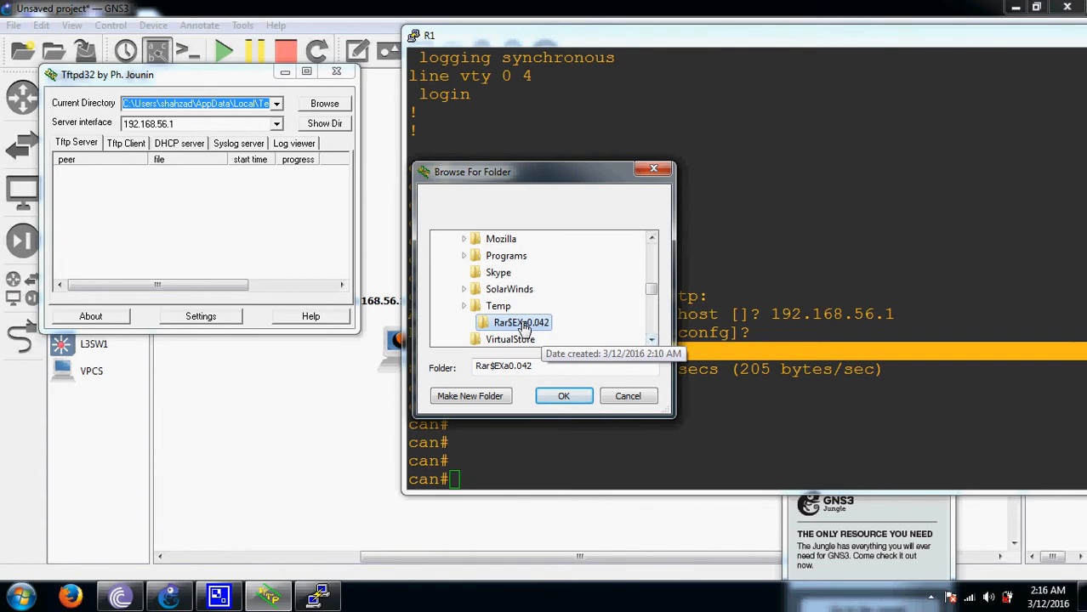
left_click(627, 396)
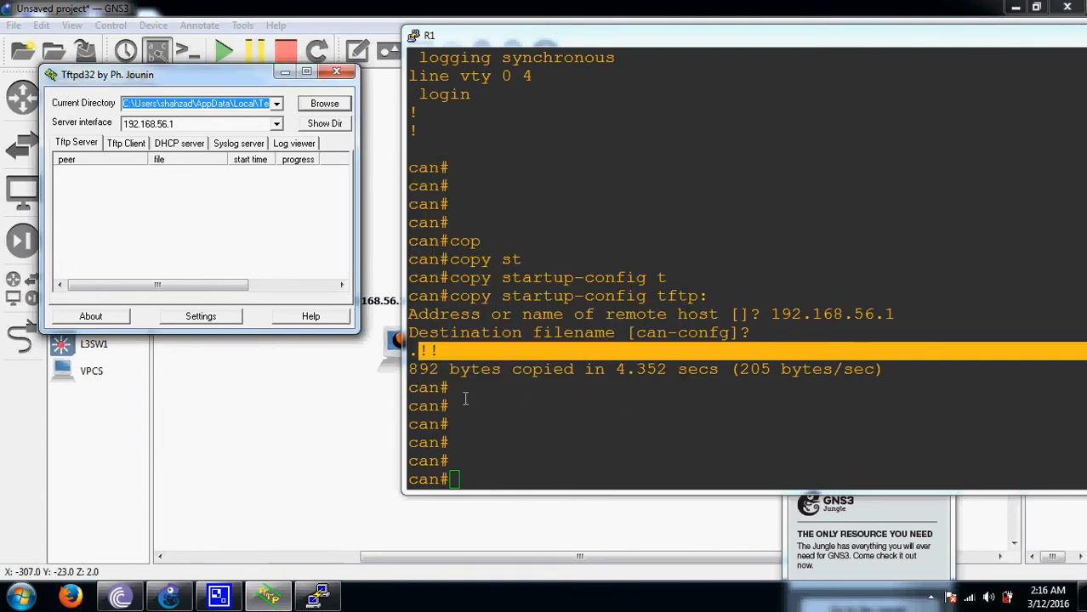
Clear the highlight in the R1 console, bring the whole console window into view and close it.
left_click(503, 483)
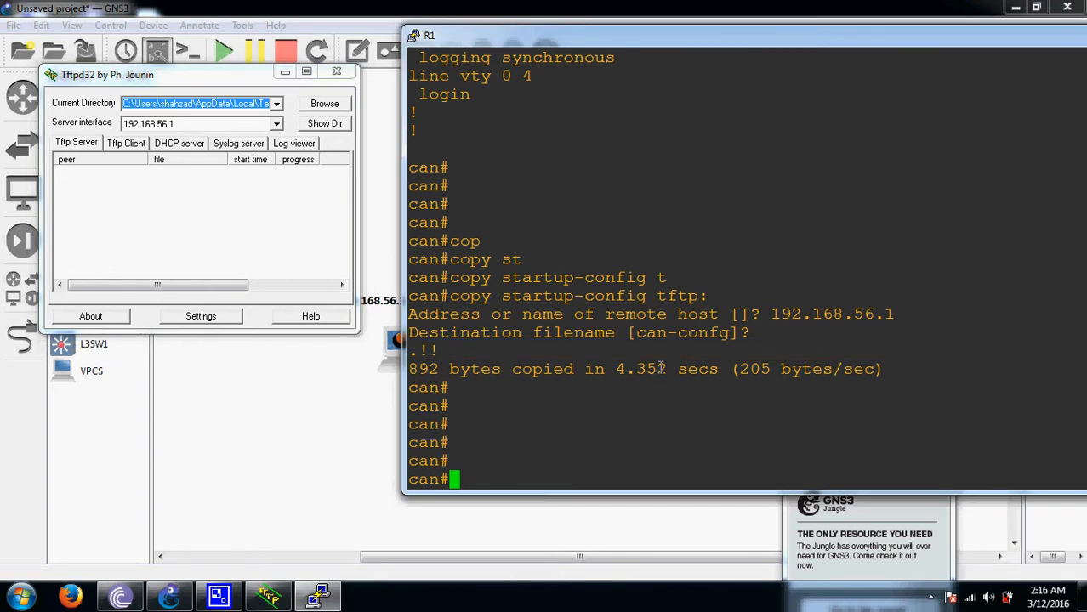
left_click_drag(983, 42, 593, 85)
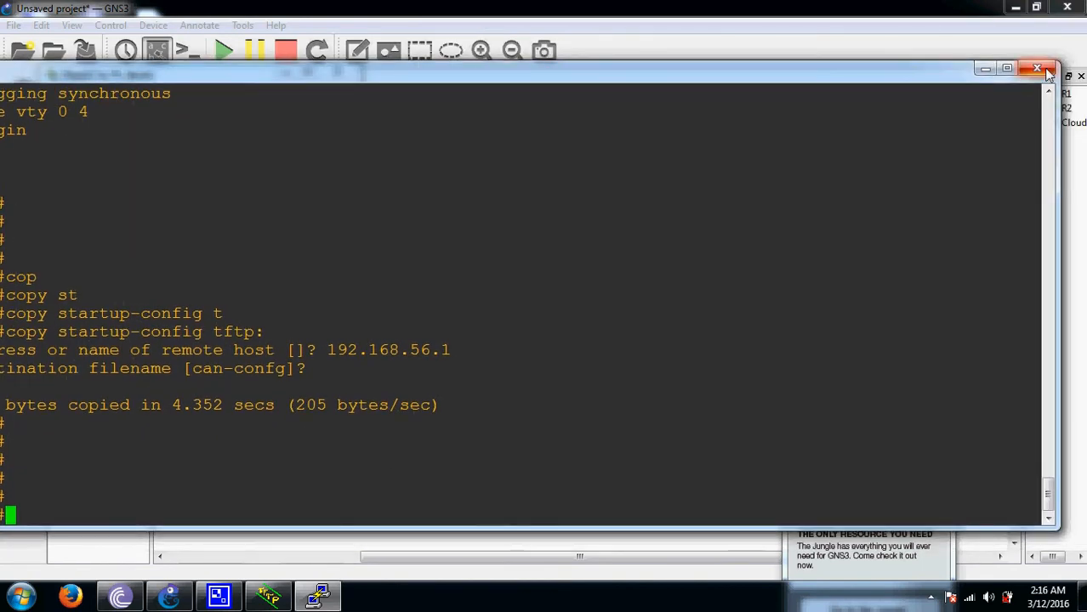
left_click(1048, 75)
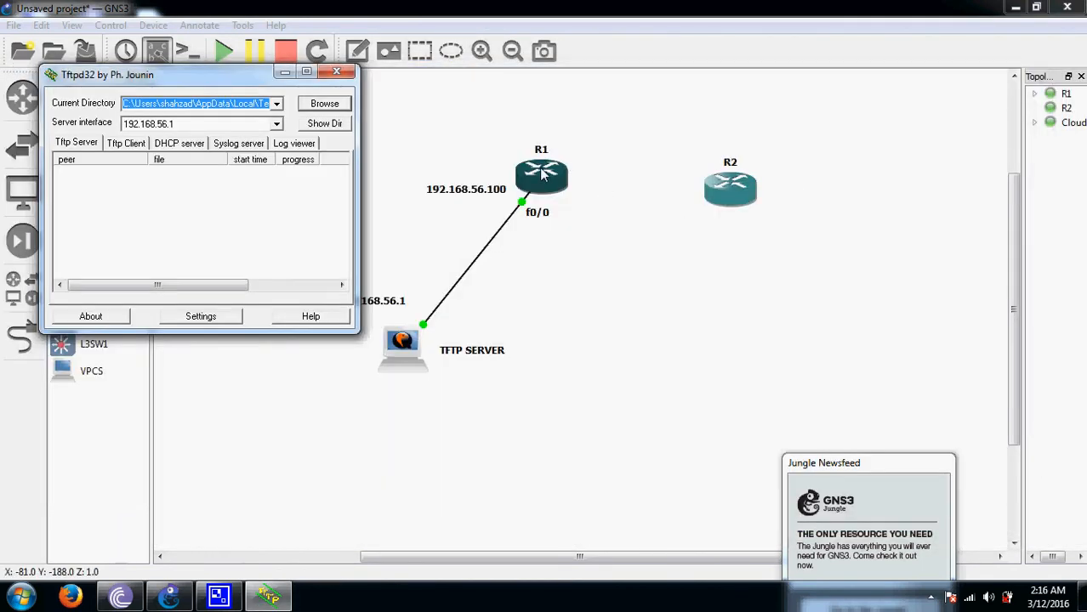
Stop router R1 and delete it from the GNS3 topology.
left_click(542, 174)
right_click(541, 174)
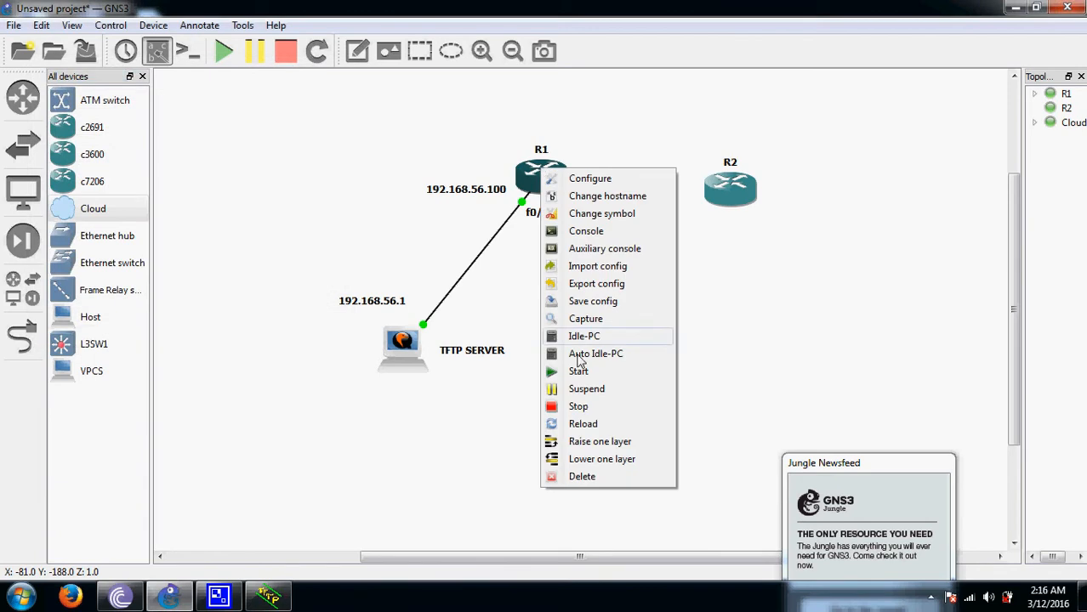
left_click(581, 418)
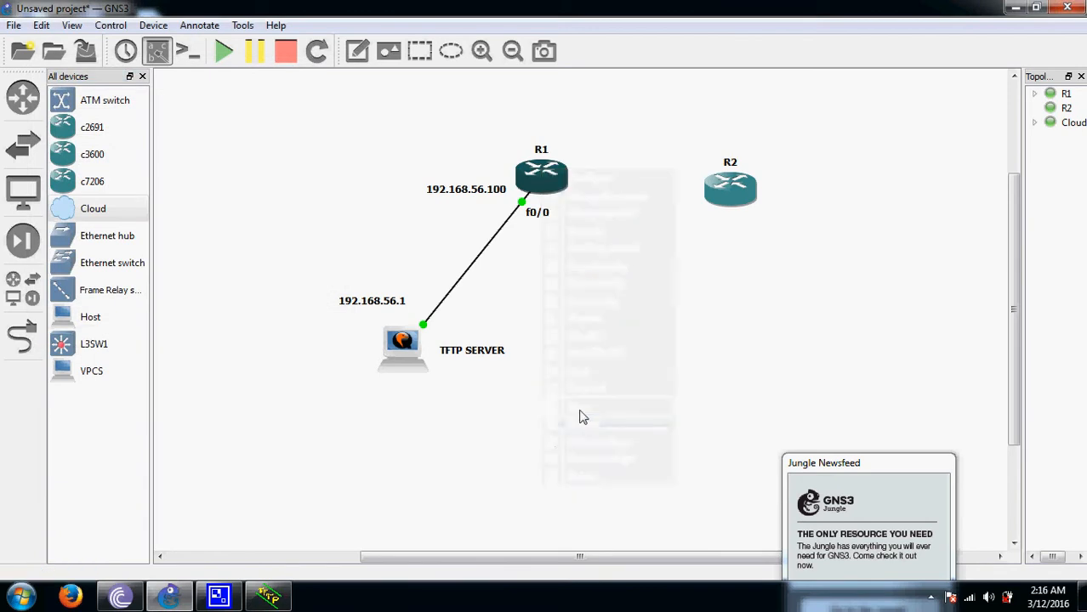
right_click(541, 189)
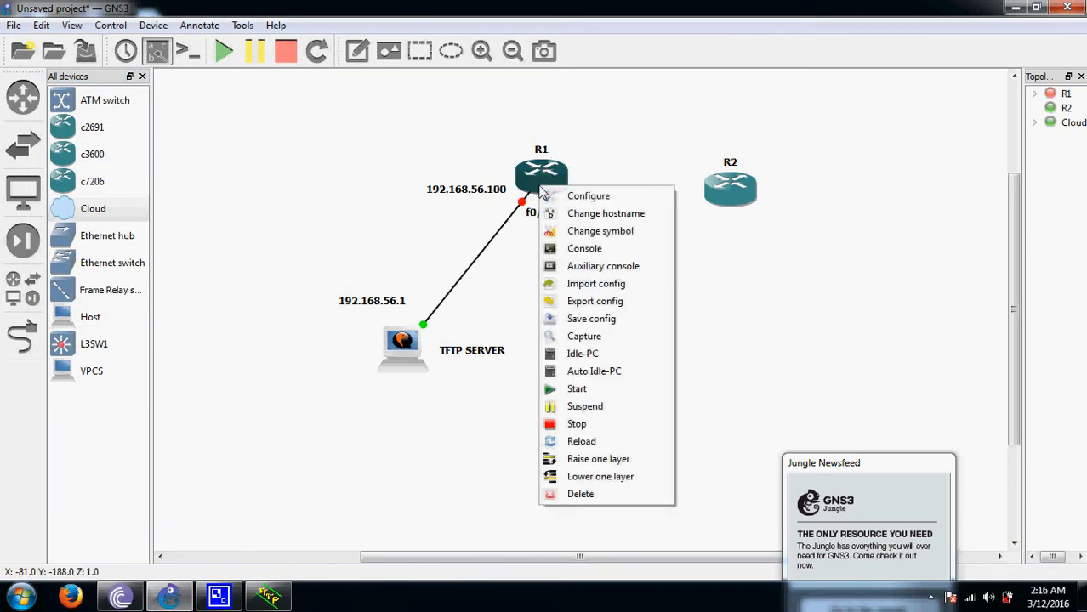
left_click(581, 496)
left_click(557, 317)
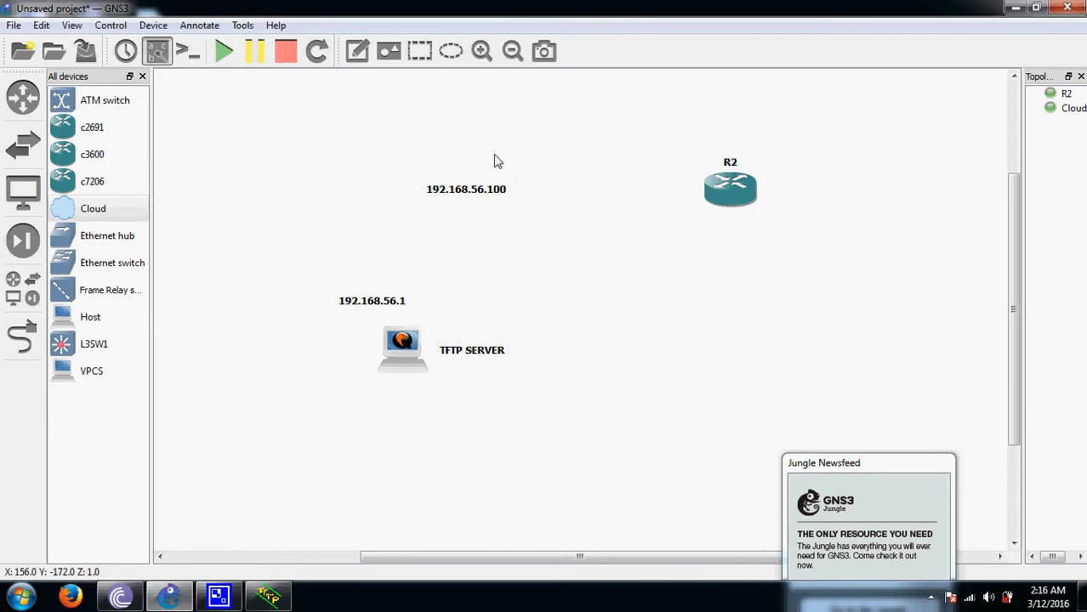
Move R2 beside the 192.168.56.100 label and link it to the TFTP server's nio_gen_eth:VirtualBox Host-Only Network interface.
left_click_drag(738, 195, 567, 207)
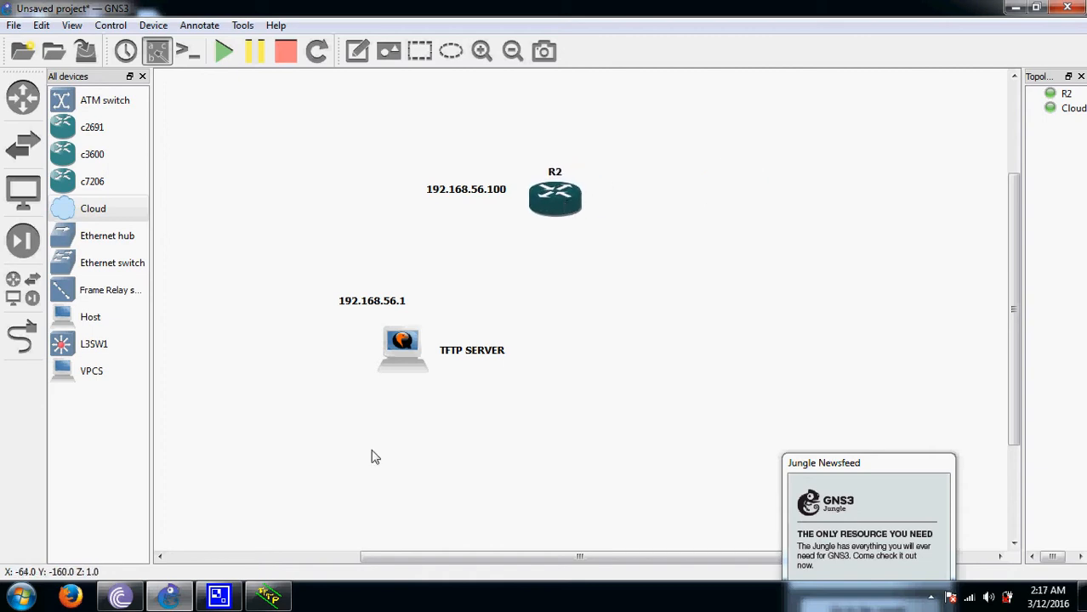
left_click(24, 337)
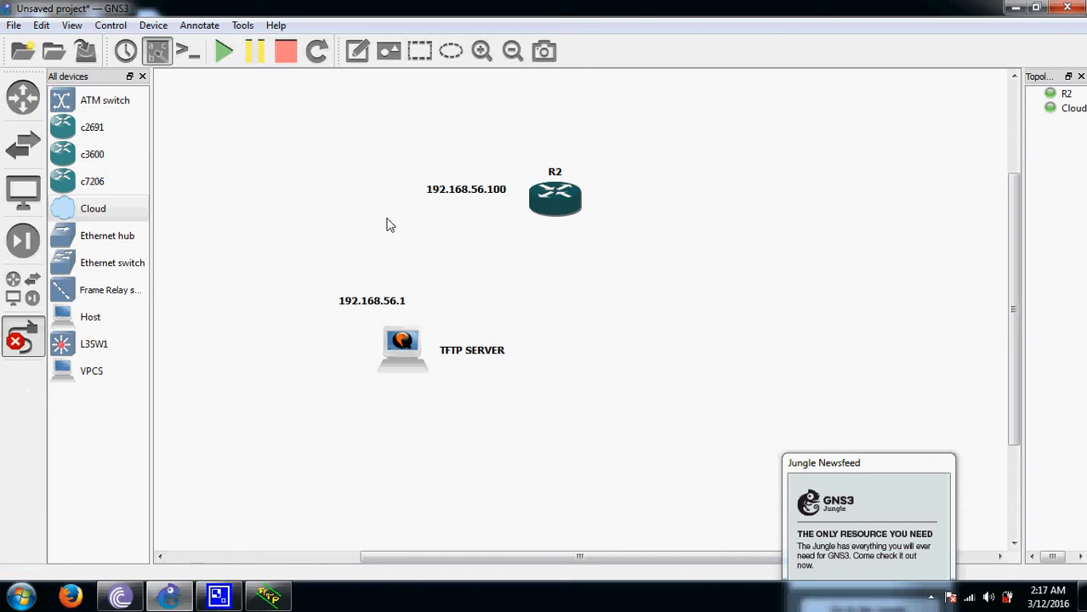
left_click(551, 211)
left_click(587, 216)
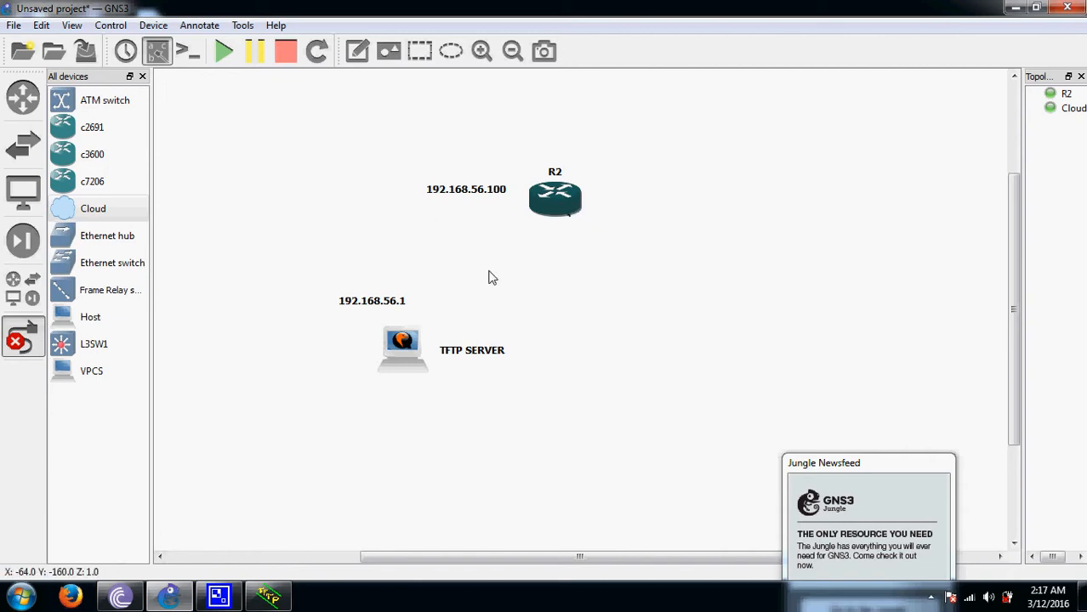
left_click(404, 356)
left_click(404, 357)
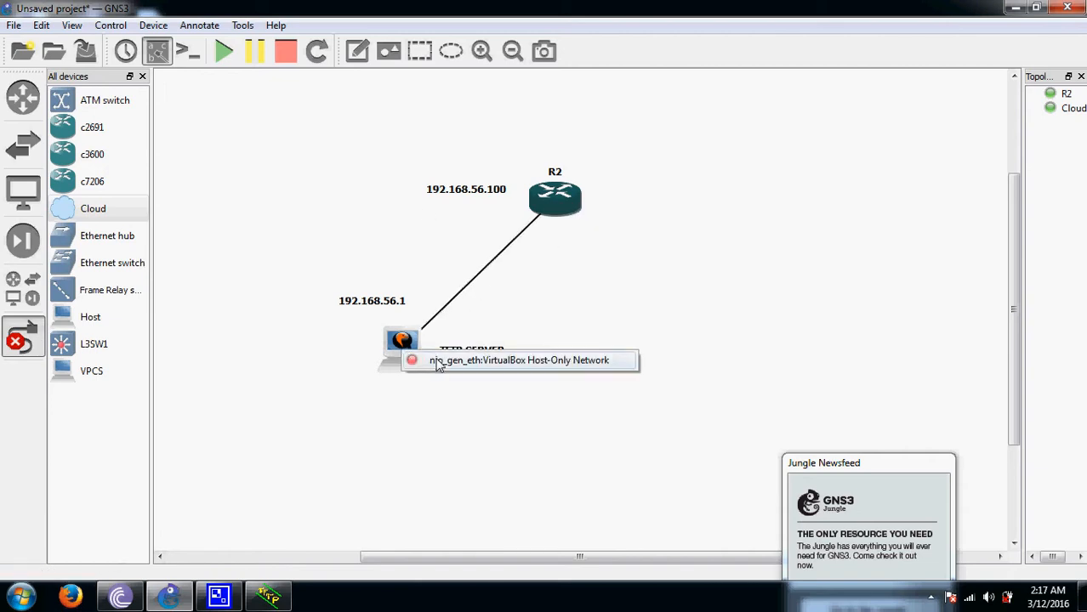
left_click(439, 362)
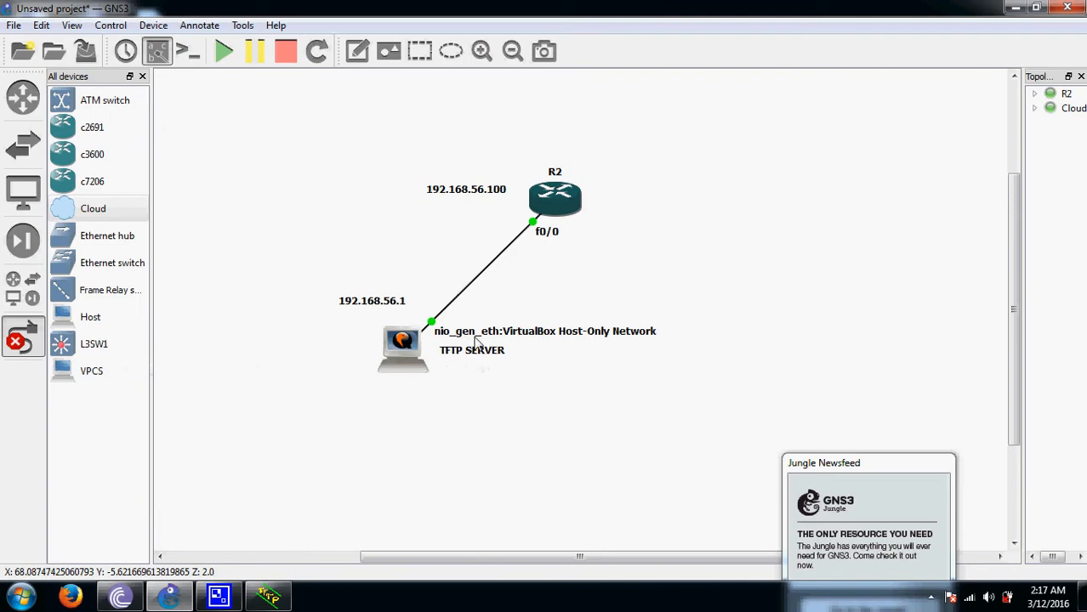
left_click(23, 348)
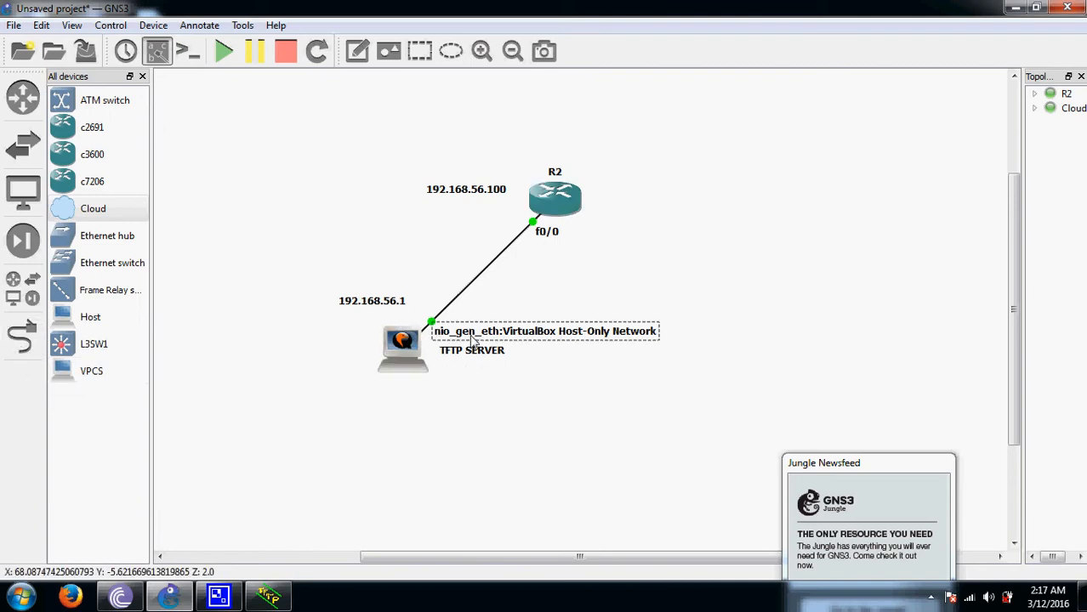
Move the nio_gen_eth:VirtualBox Host-Only Network label down into empty canvas space and select R2's f0/0 label.
left_click_drag(475, 341, 635, 538)
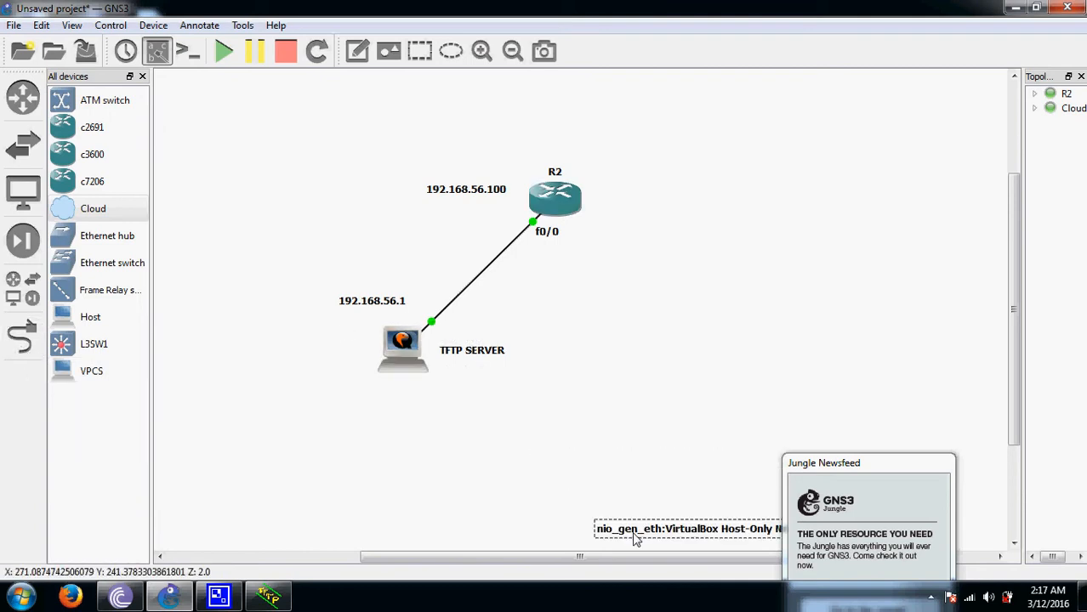
left_click_drag(495, 207, 553, 252)
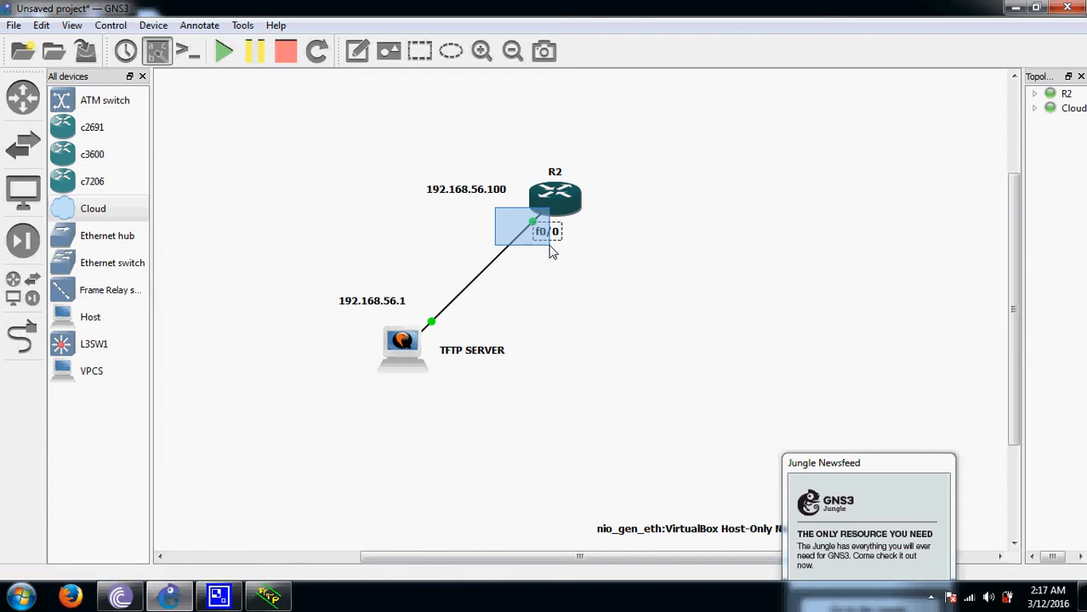
left_click_drag(552, 252, 551, 251)
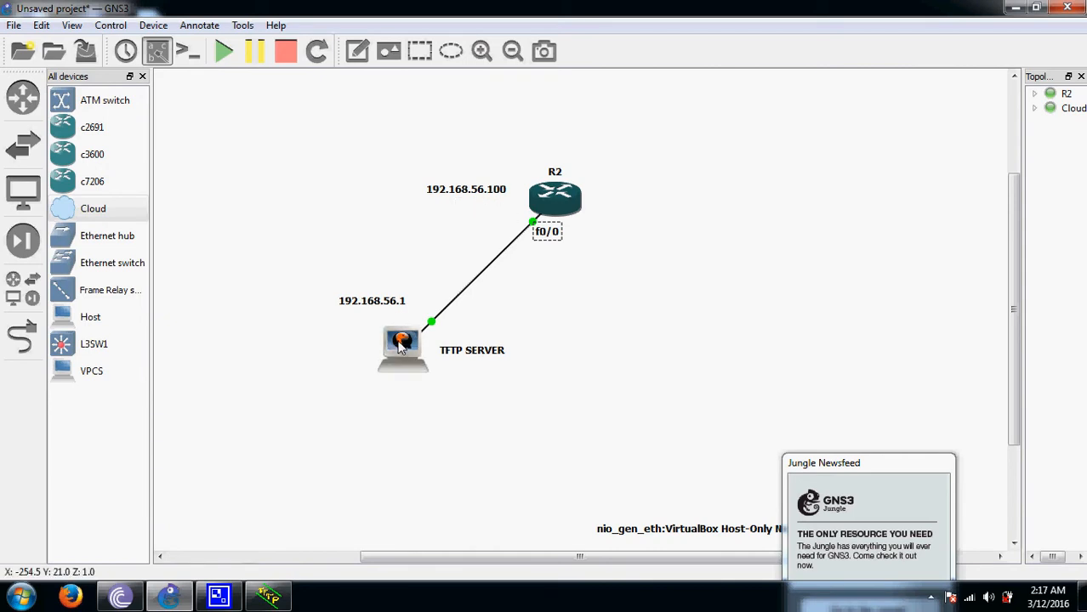
Open R2's console, place it beside the topology diagram and bring up fresh command prompts.
right_click(560, 209)
left_click(591, 272)
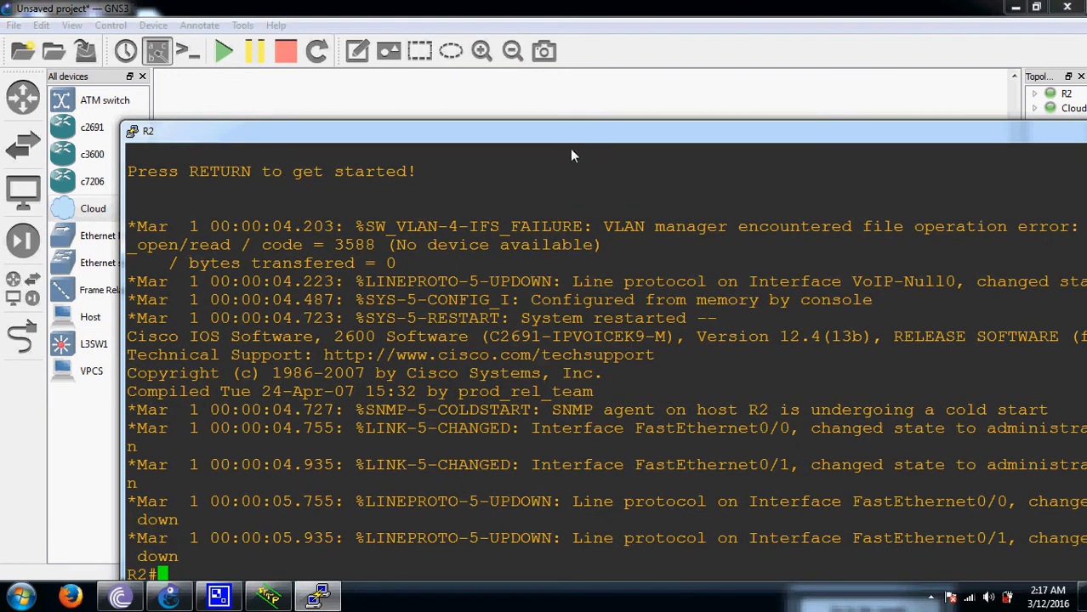
left_click_drag(583, 148, 1073, 68)
key("Return")
key("Return")
key("Return")
key("Return")
key("Return")
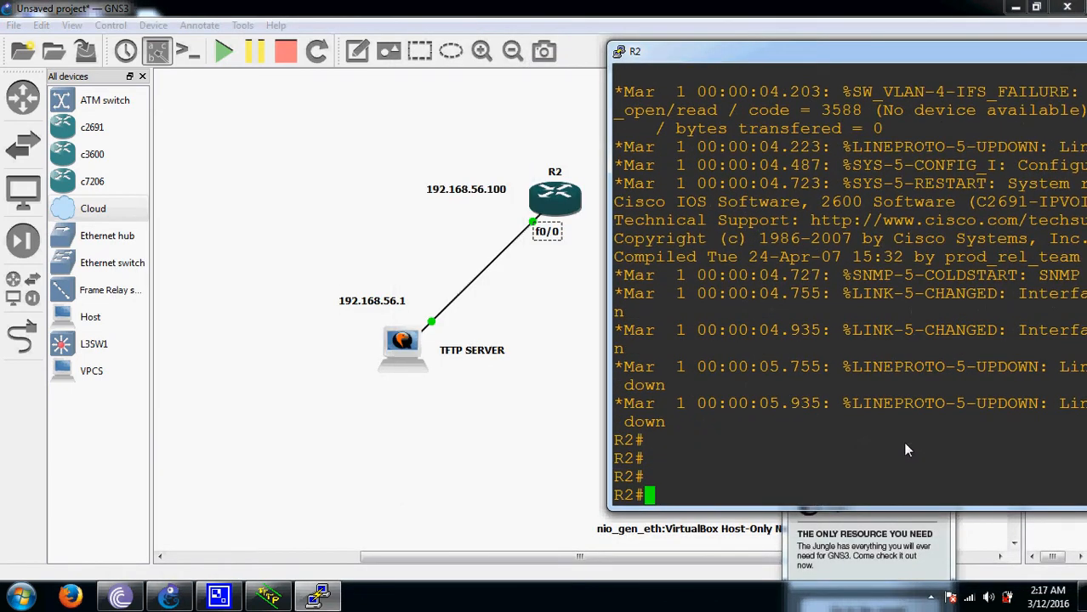
Enter global configuration mode on R2 and open interface fastEthernet 0/0 for configuration.
type("conf t")
key("Return")
type("in")
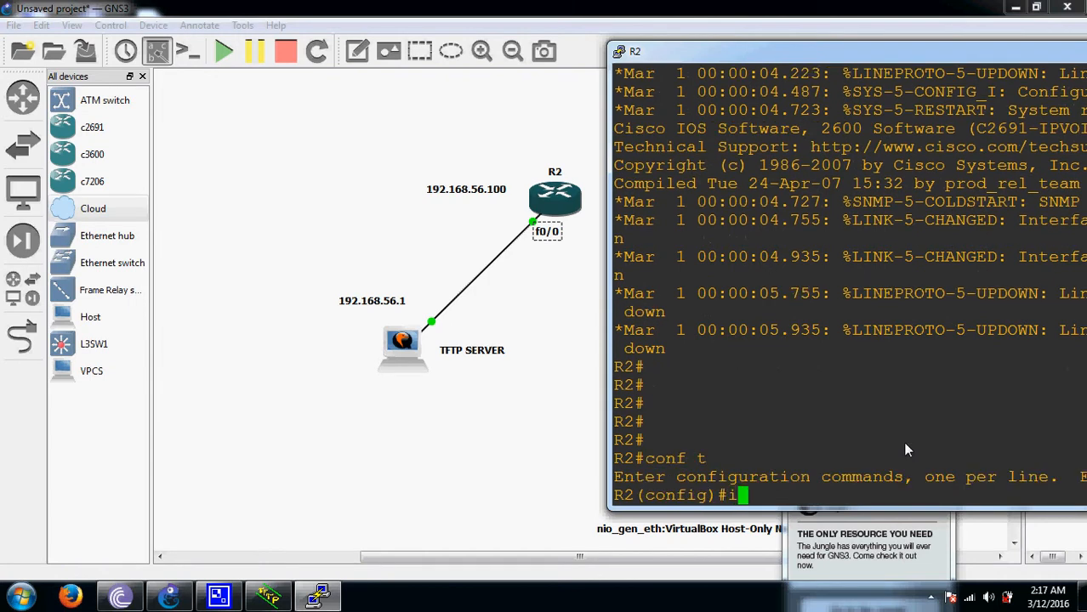
key("Tab")
type("f")
key("Tab")
type("0/0")
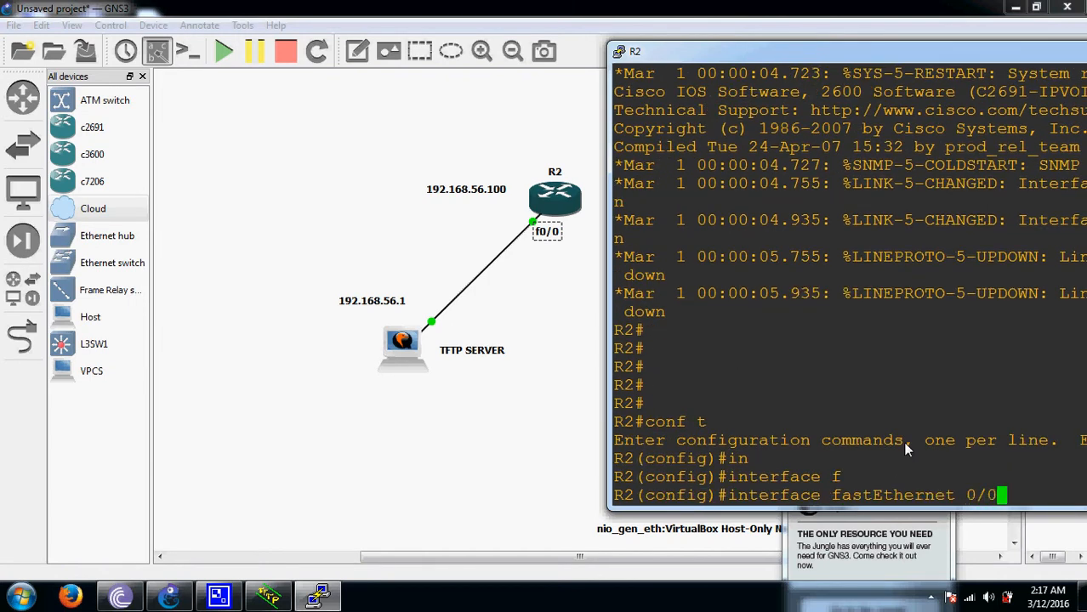
key("Return")
Assign IP address 192.168.56.100 with subnet mask 255.255.255.0 to R2's fastEthernet 0/0 interface.
type("ip add")
key("Tab")
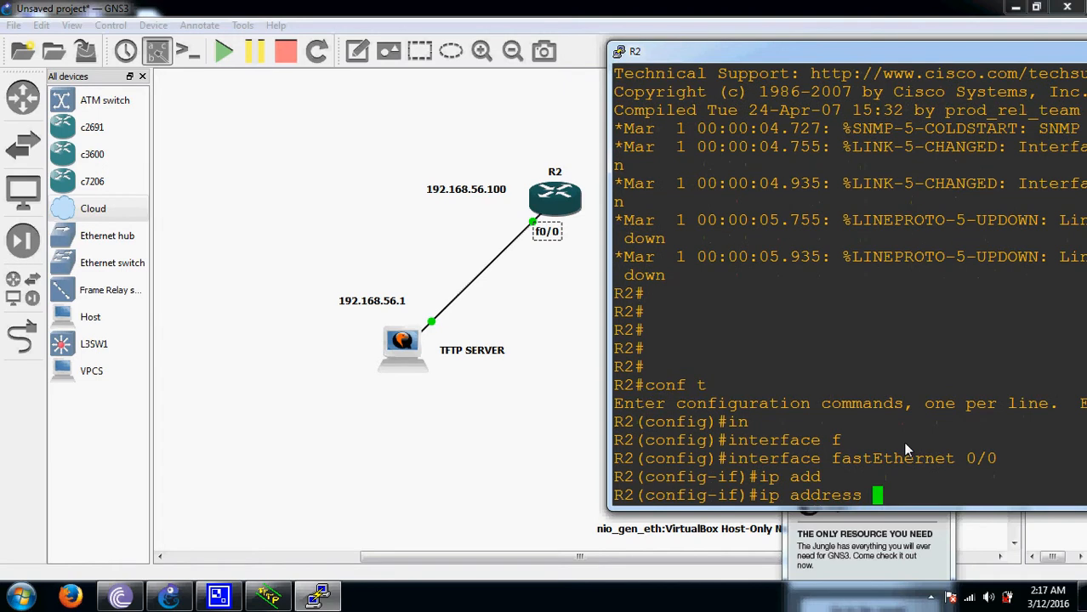
type("192.168.")
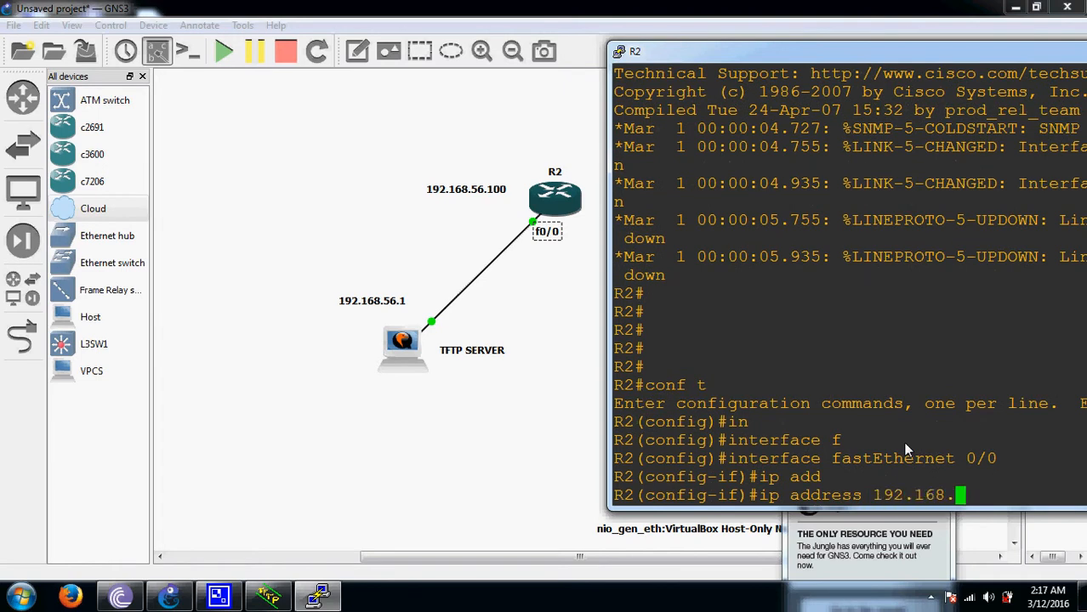
type("56.100")
type("255.25")
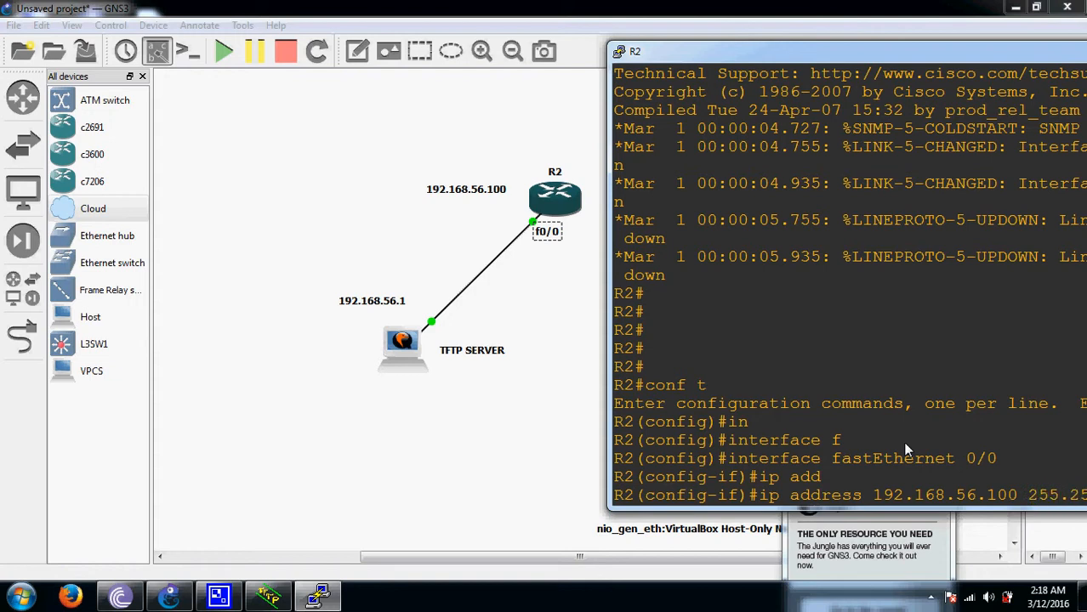
type("5.255")
left_click_drag(1008, 58, 754, 65)
type(".0")
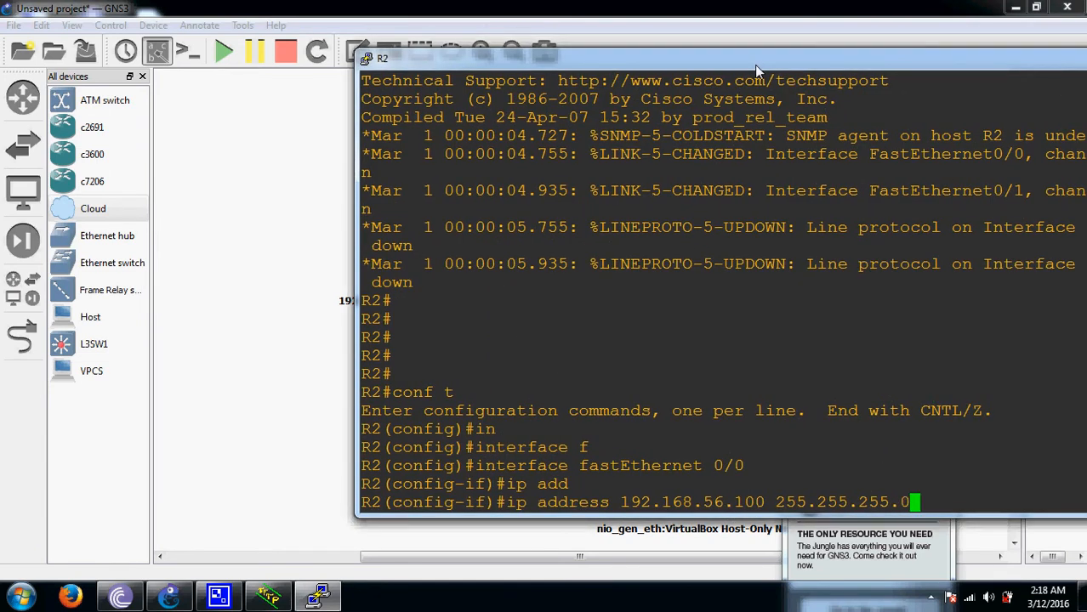
key("Return")
Enable R2's fastEthernet 0/0 interface with the no shutdown command.
type("no sh")
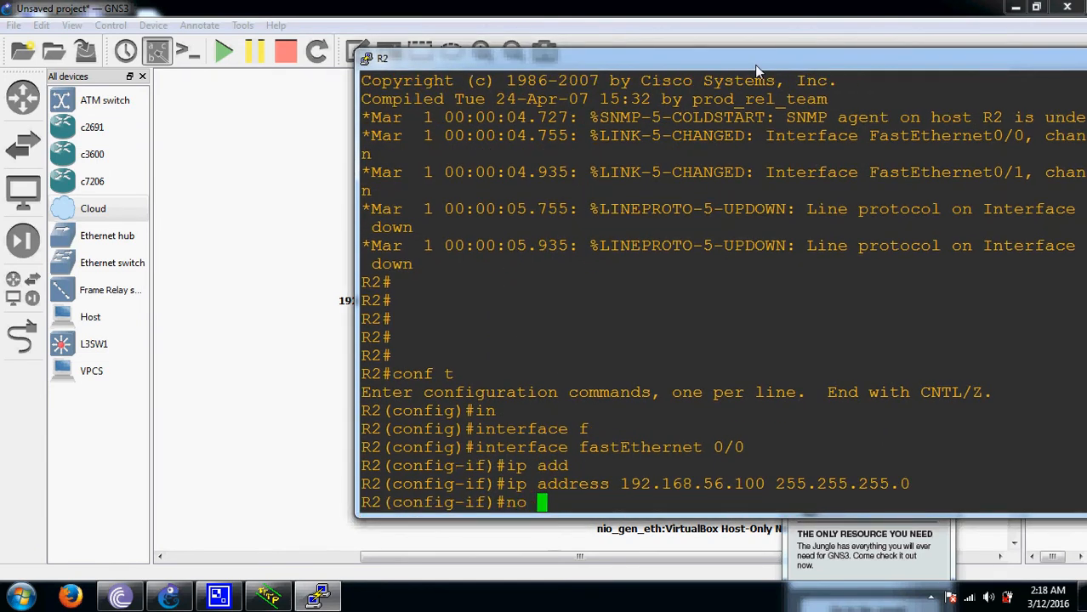
key("Tab")
key("Return")
key("Return")
key("Return")
key("Return")
key("Return")
key("Return")
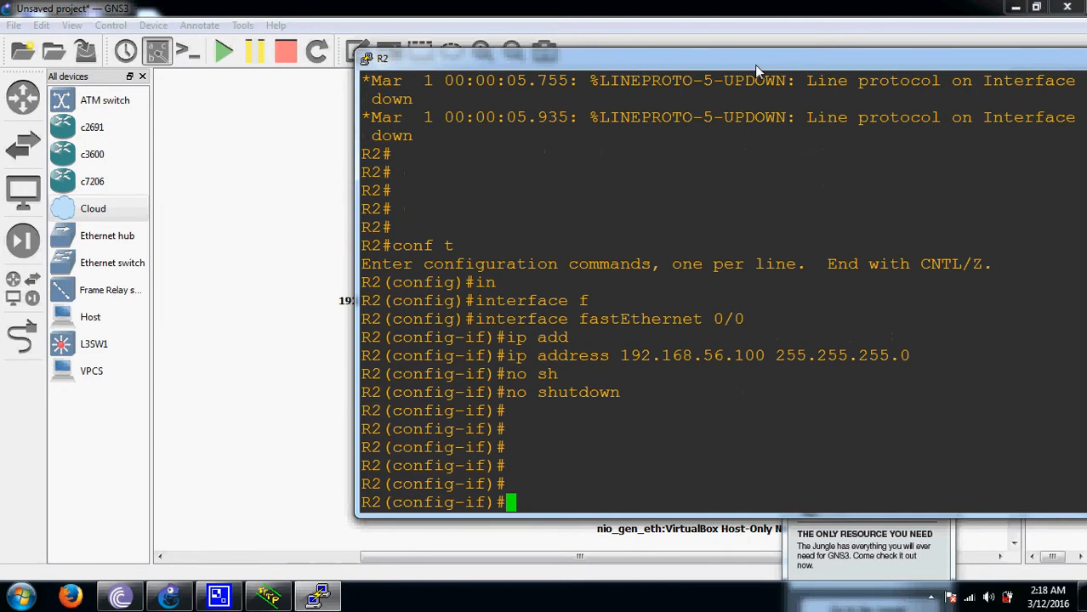
Move the R2 console clear of the topology and exit configuration mode to the privileged EXEC prompt.
left_click_drag(755, 65, 989, 51)
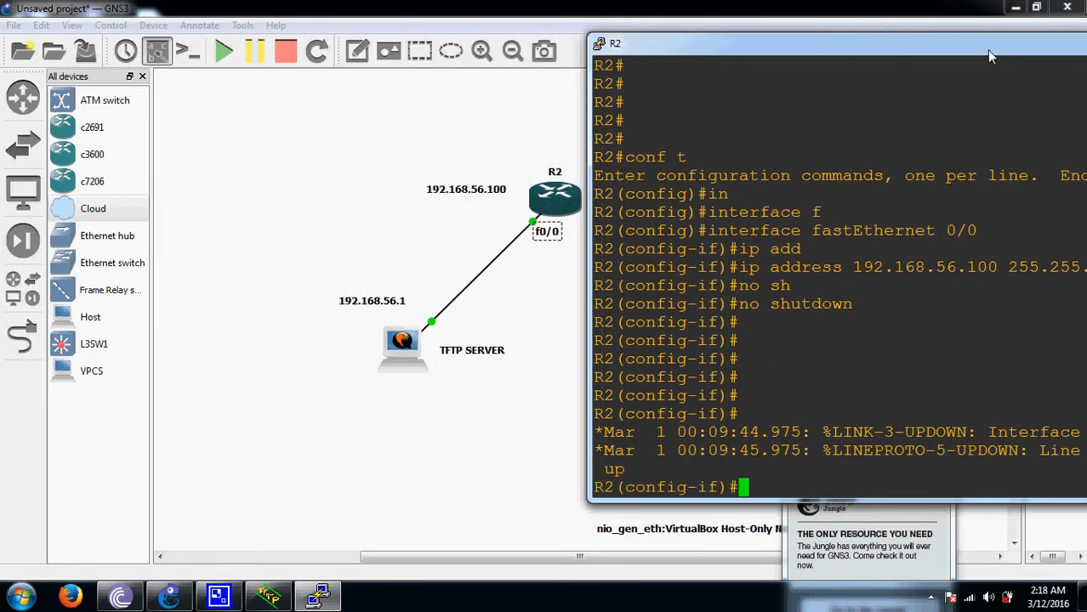
key("ctrl+z")
key("Return")
key("Return")
key("Return")
key("Return")
key("Return")
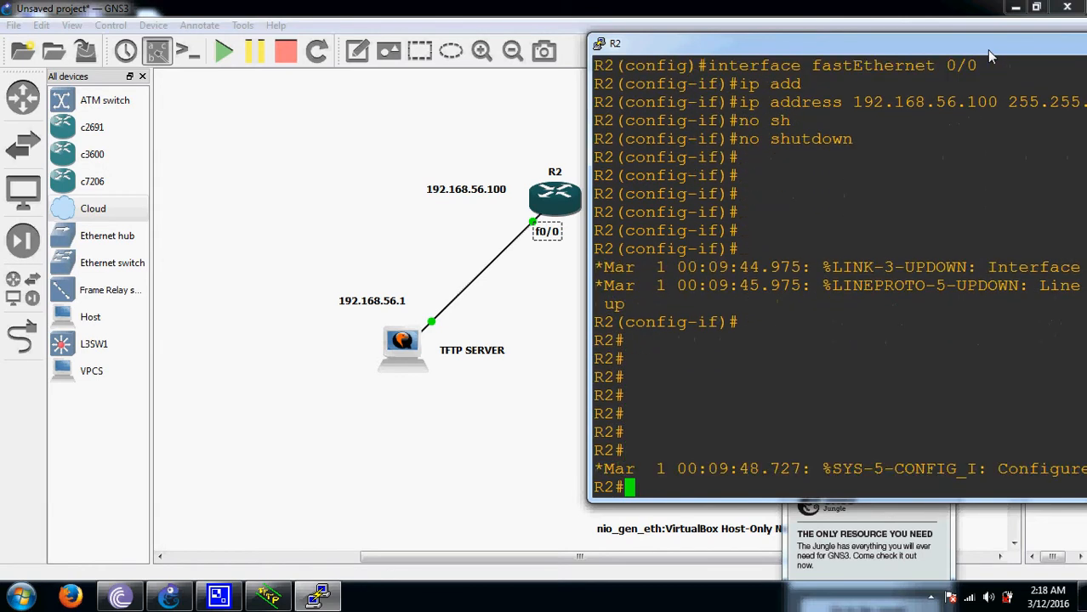
Ping the TFTP server at 192.168.56.1 from R2 to test connectivity.
key("Return")
key("Return")
key("Return")
type("ping ")
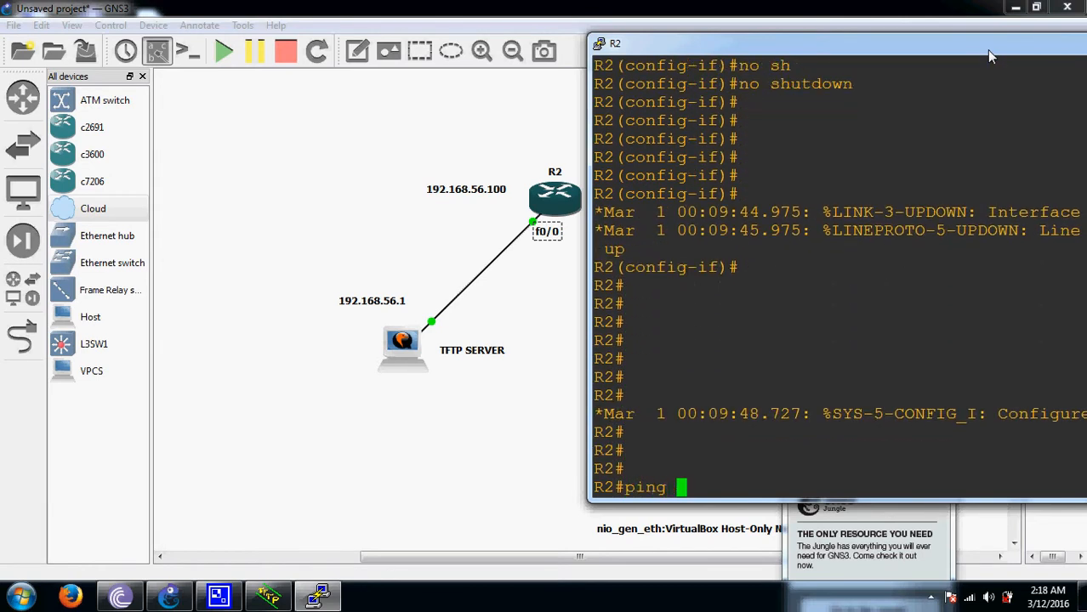
type("192.168.")
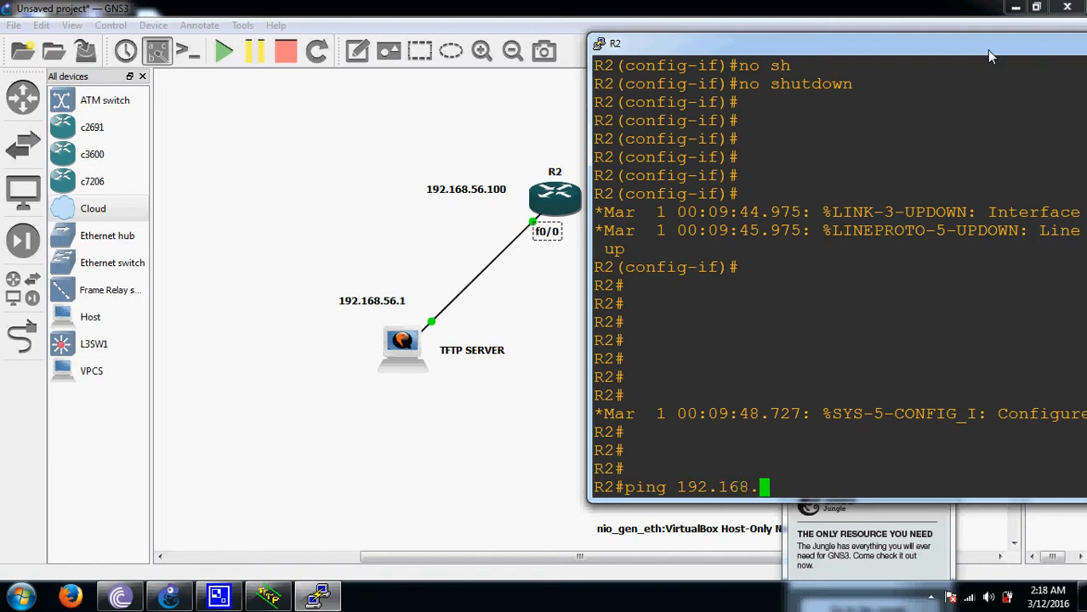
type("56.1")
key("Return")
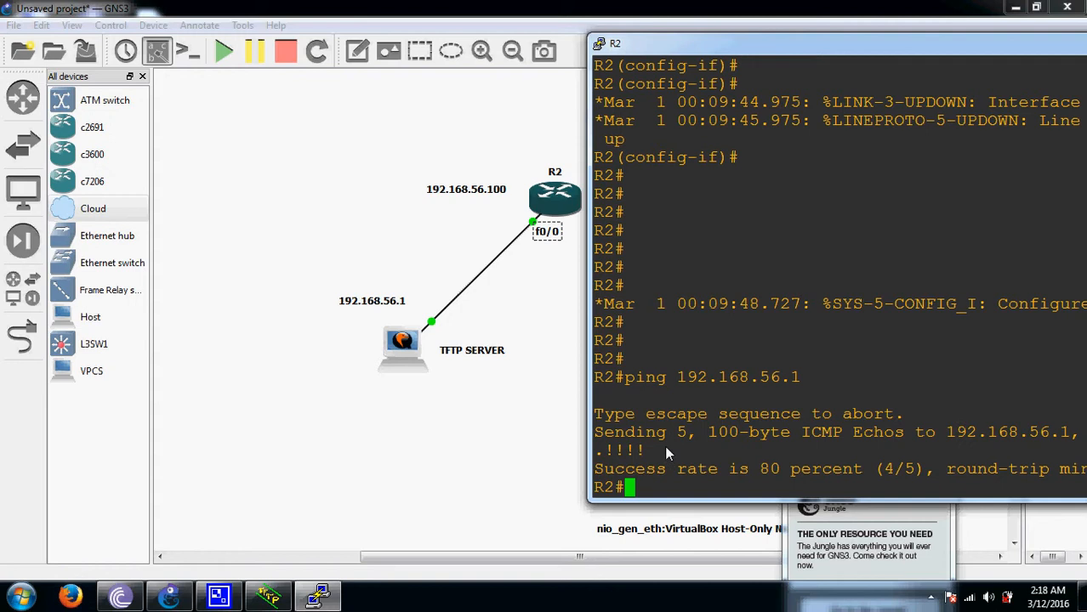
key("Return")
key("Return")
key("Return")
key("Return")
key("Return")
key("Return")
key("Return")
key("Return")
key("Return")
key("Return")
key("Return")
key("Return")
key("Return")
key("Return")
key("Return")
key("Return")
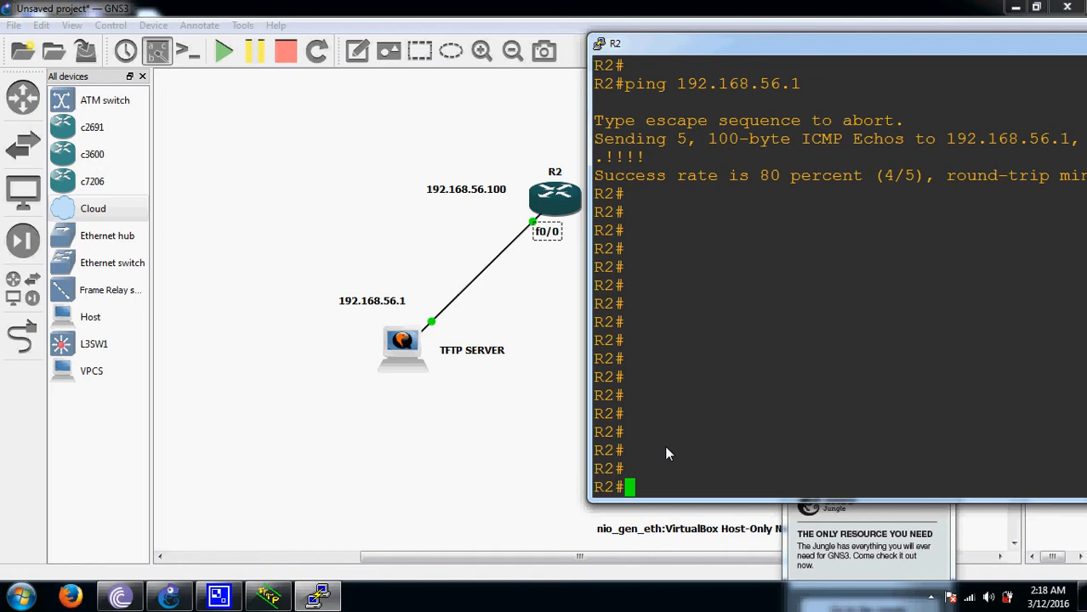
Start a copy from TFTP to the startup configuration on R2 with copy tftp: startup-config.
type("cop")
key("Tab")
type("t")
key("Tab")
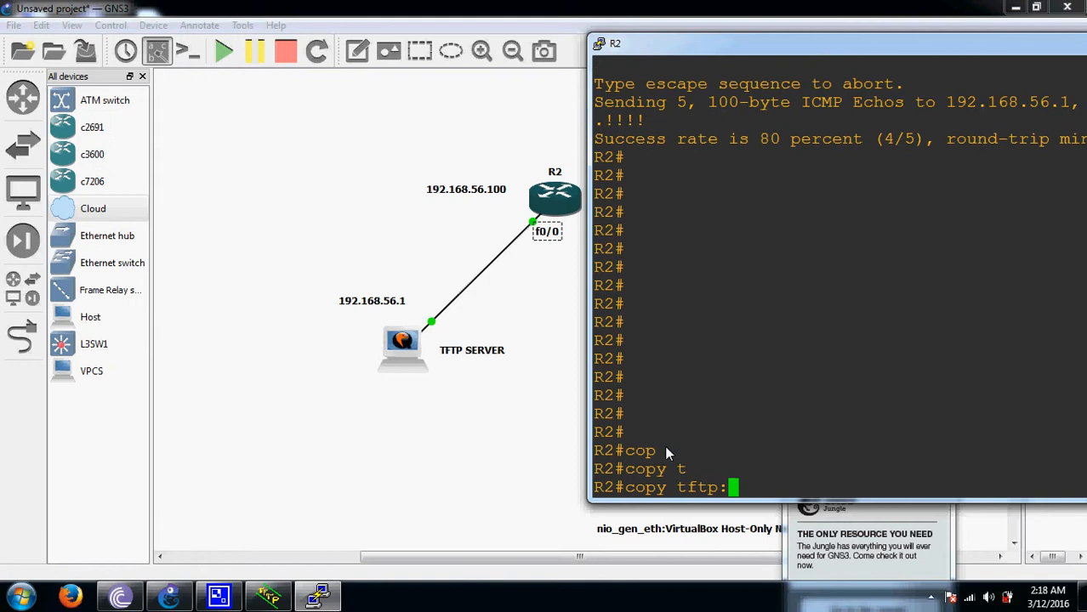
type("st")
key("Tab")
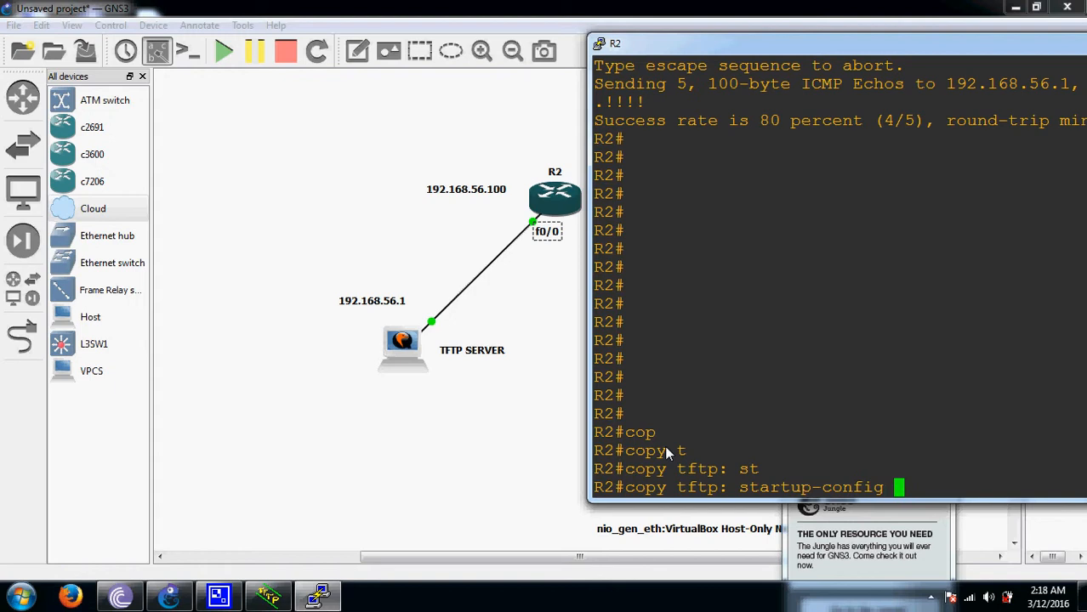
key("Return")
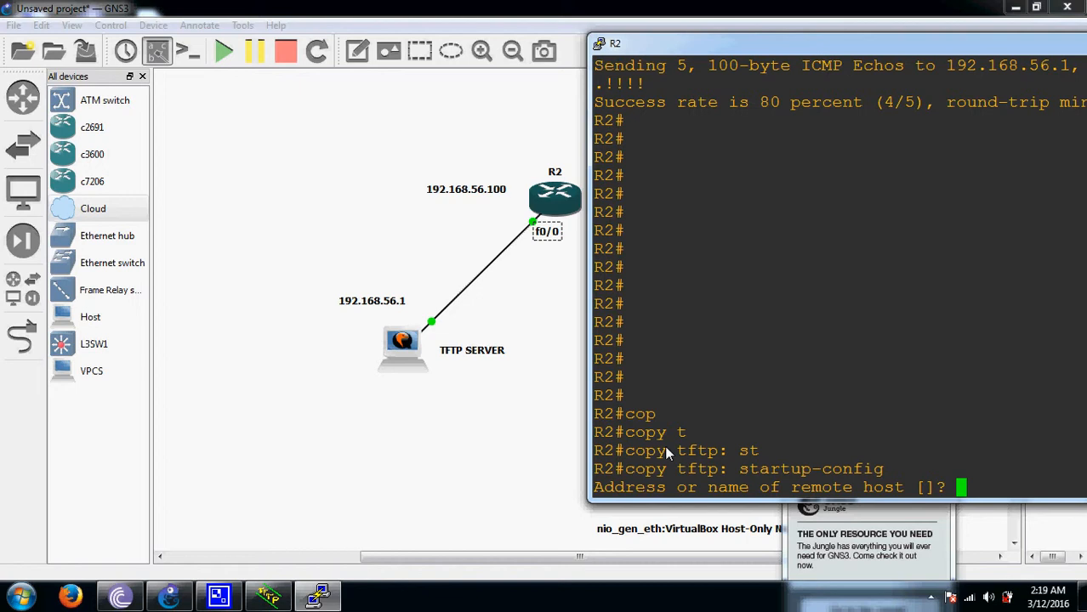
Give 192.168.56.1 as the remote host and bring the Tftpd32 window into view beside the R2 console.
type("192.168.")
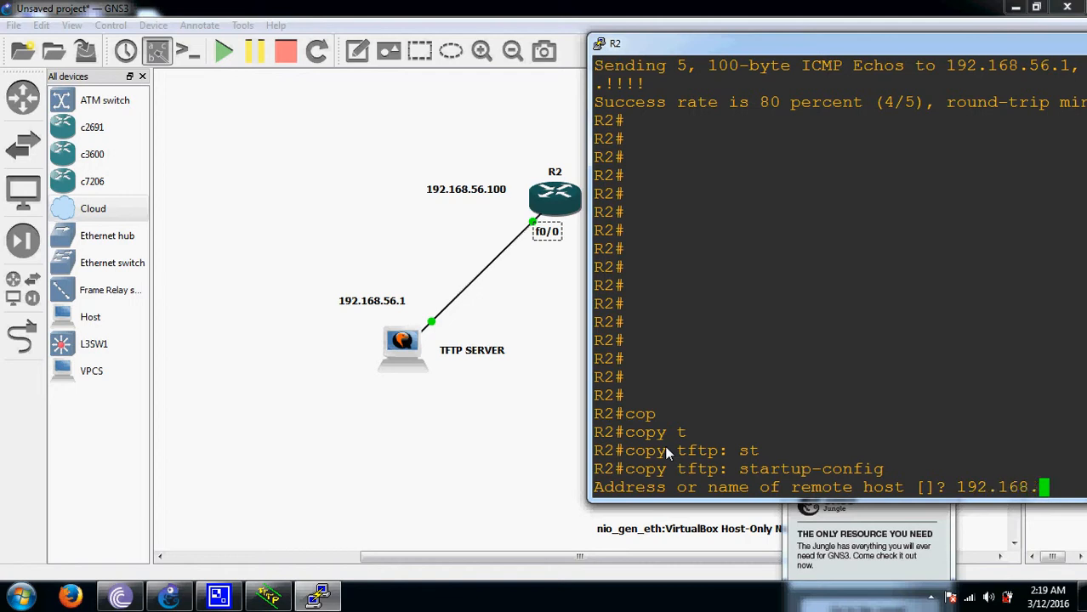
type("56.1")
left_click_drag(859, 56, 673, 50)
key("BackSpace")
key("BackSpace")
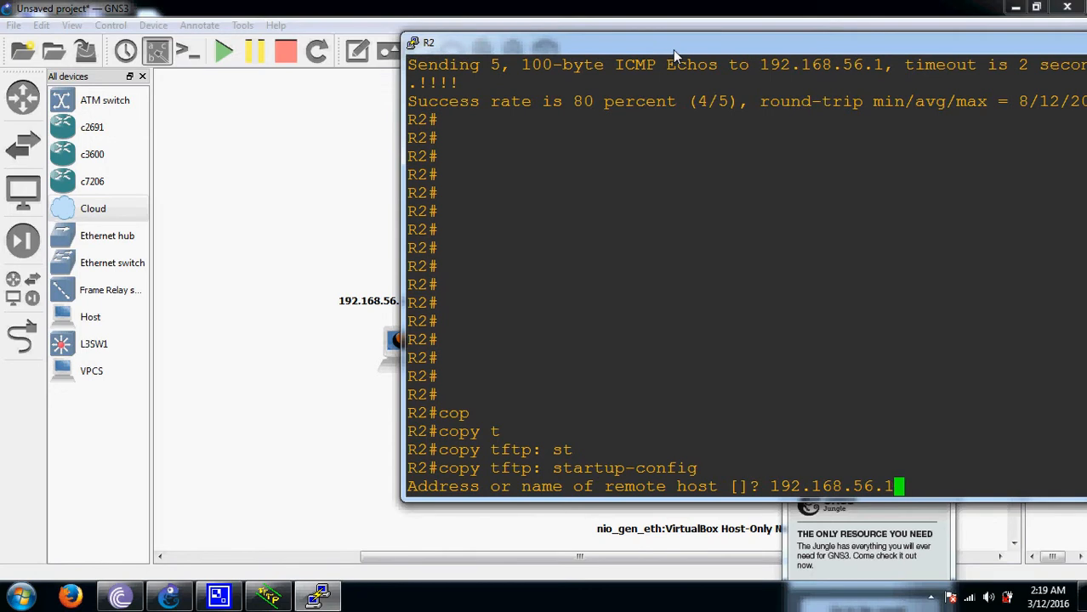
left_click(269, 599)
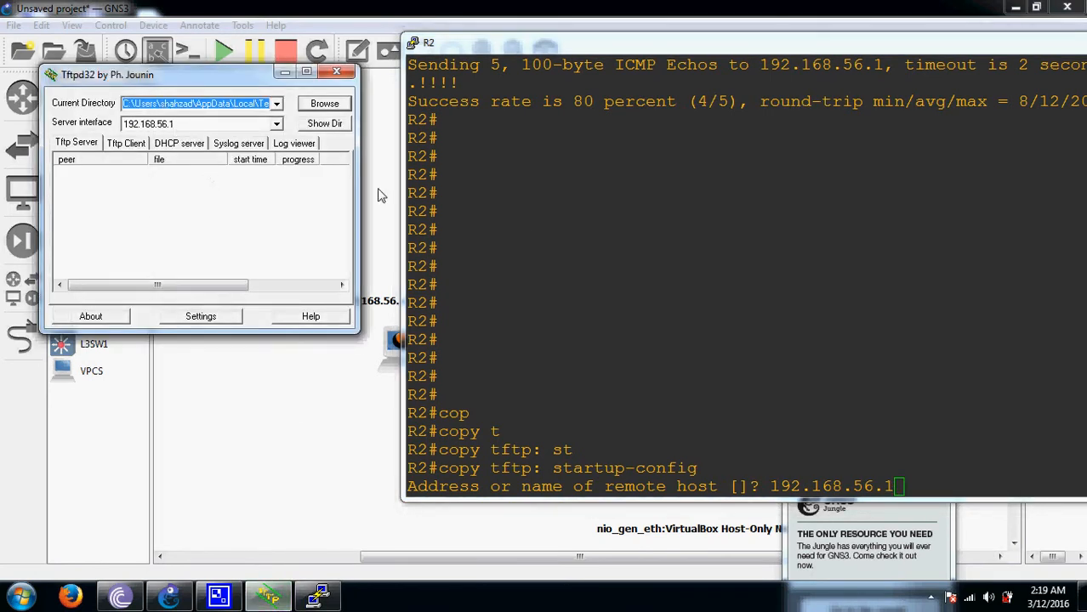
left_click(989, 490)
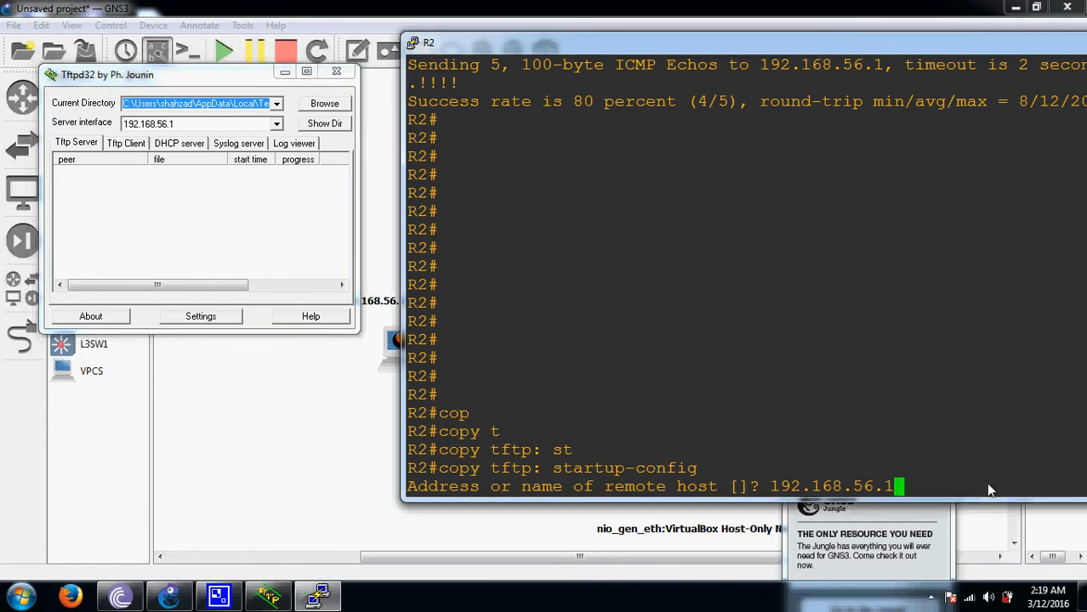
key("Return")
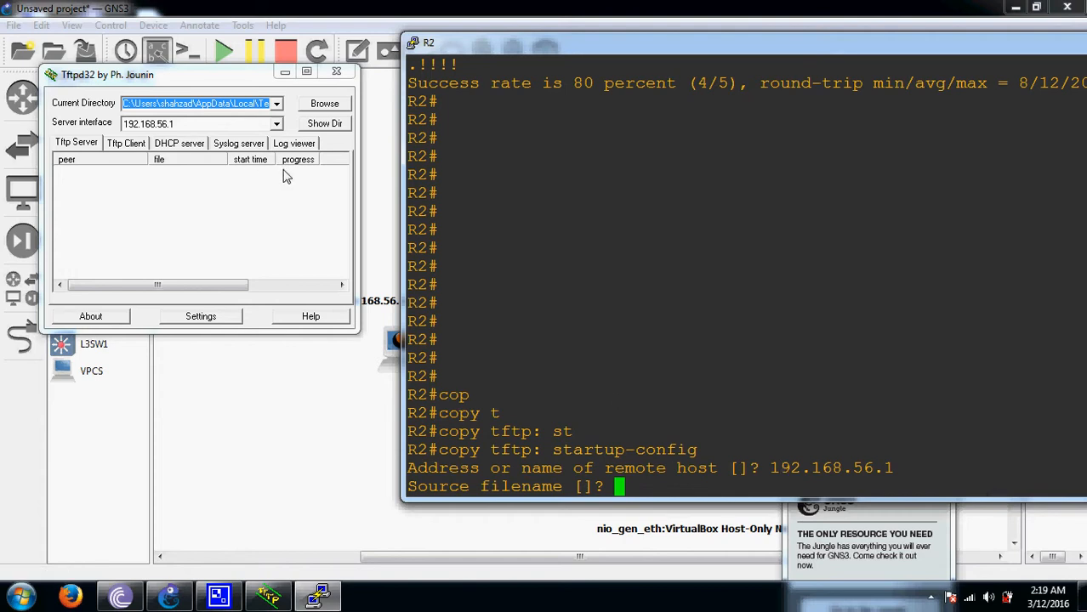
Open the Tftpd32 server directory in Explorer and copy the name can-confg from the backup file's properties, closing both windows.
left_click(330, 126)
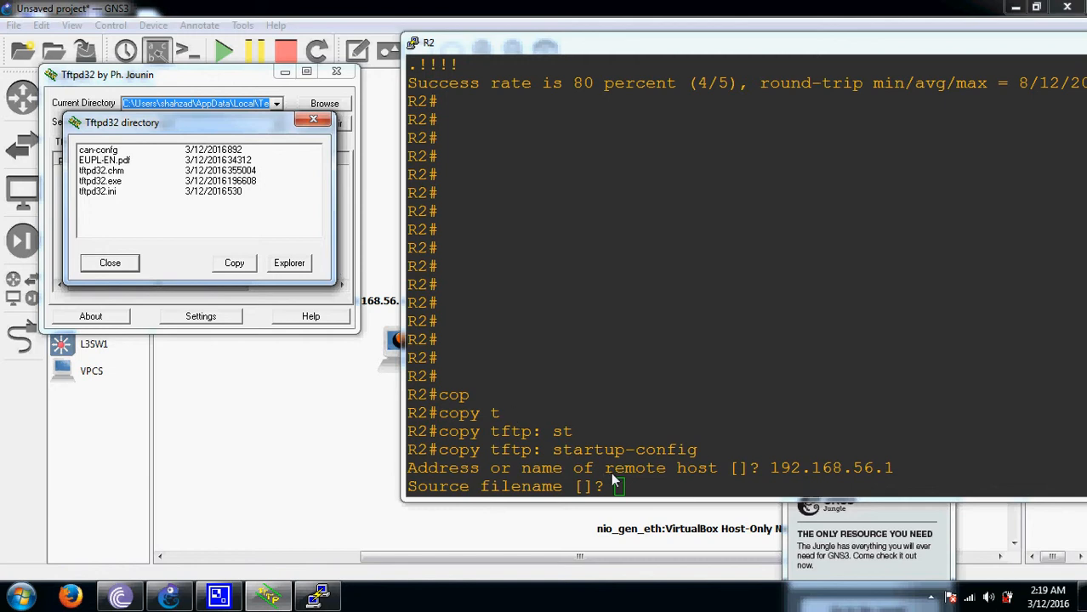
left_click(294, 267)
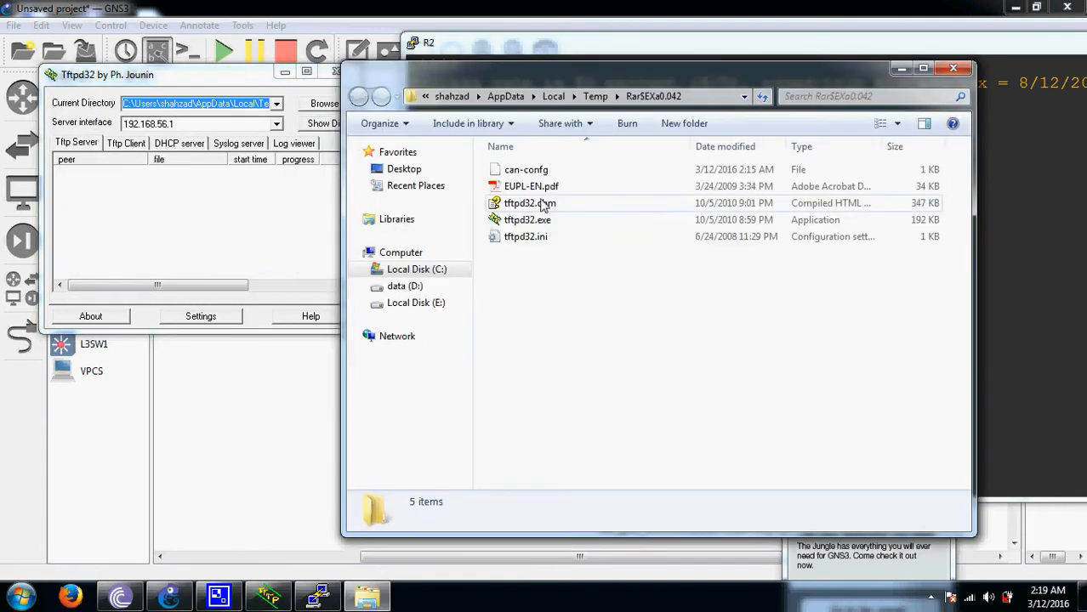
left_click(520, 170)
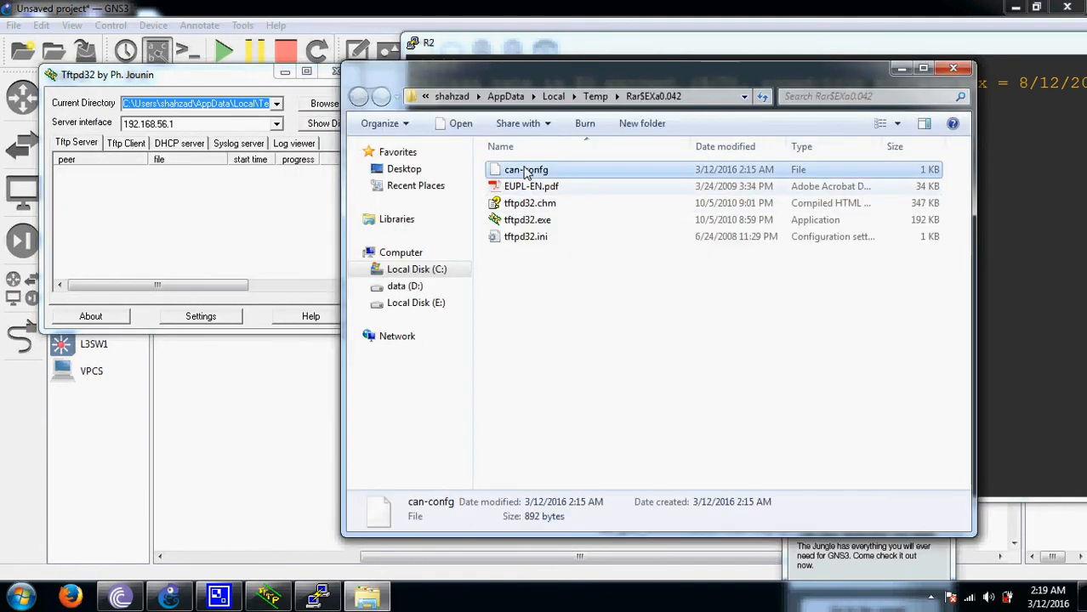
right_click(524, 169)
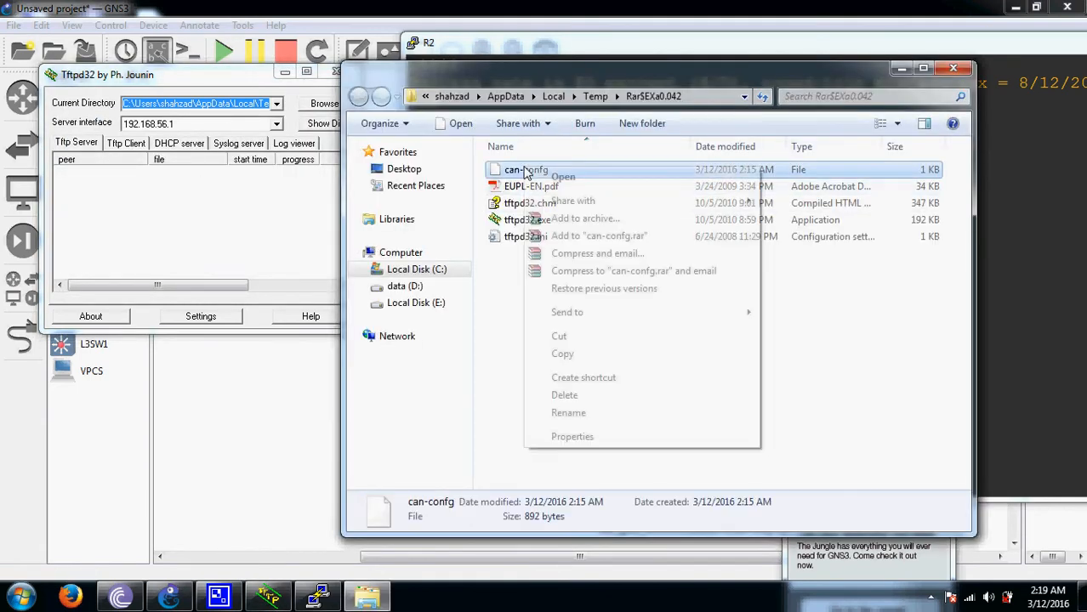
left_click(581, 437)
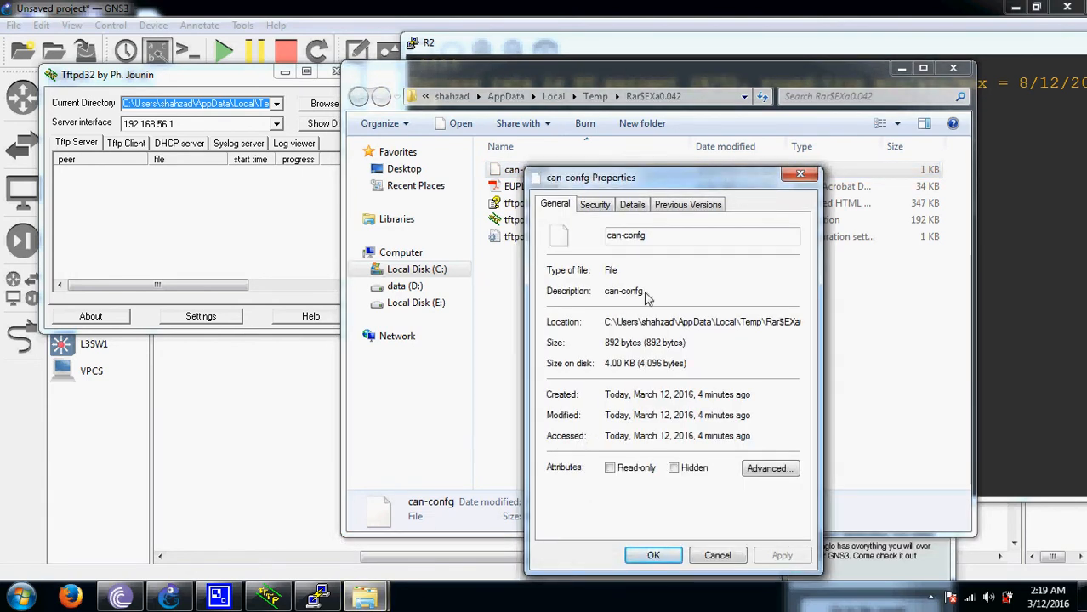
left_click_drag(645, 294, 604, 296)
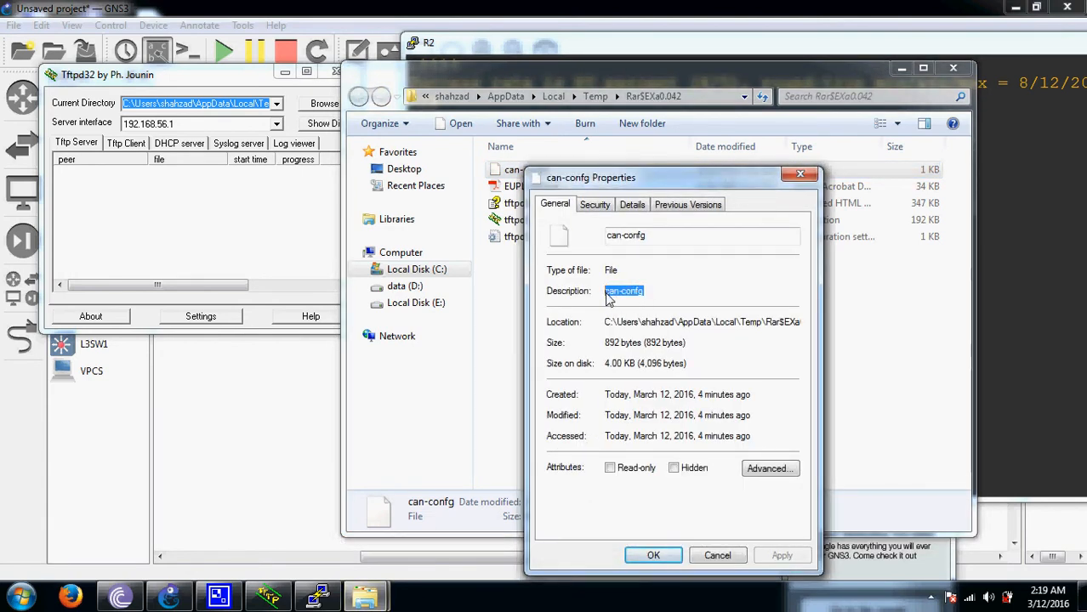
right_click(606, 295)
left_click(643, 345)
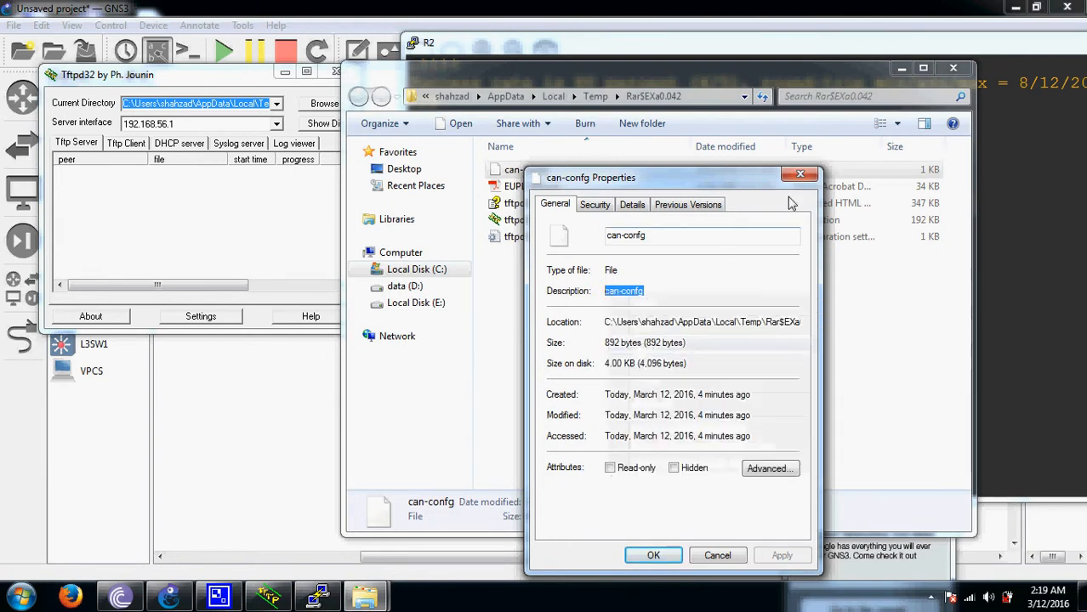
left_click(800, 175)
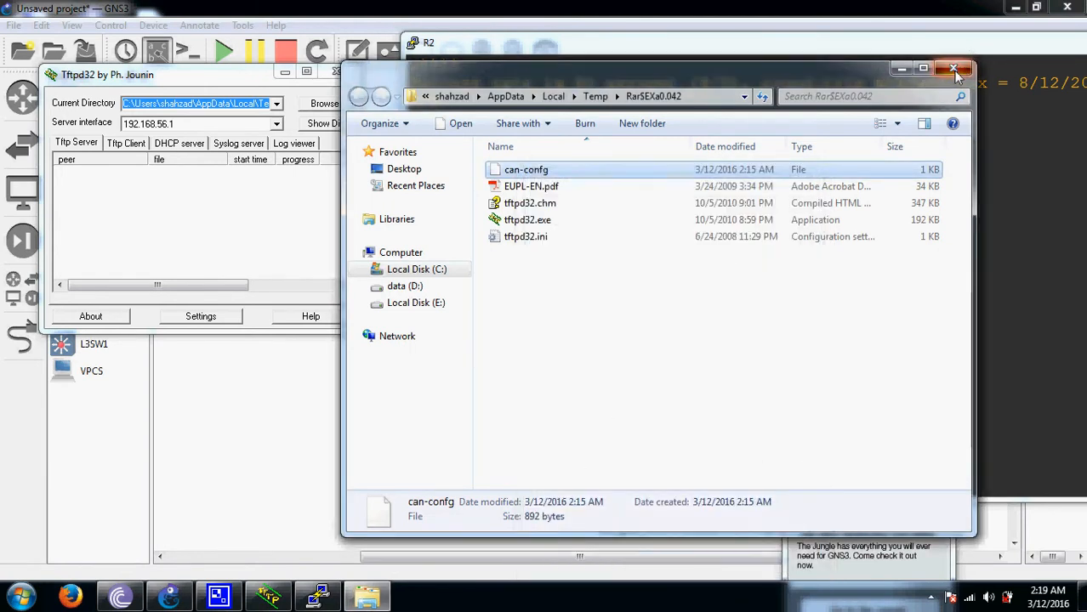
left_click(954, 68)
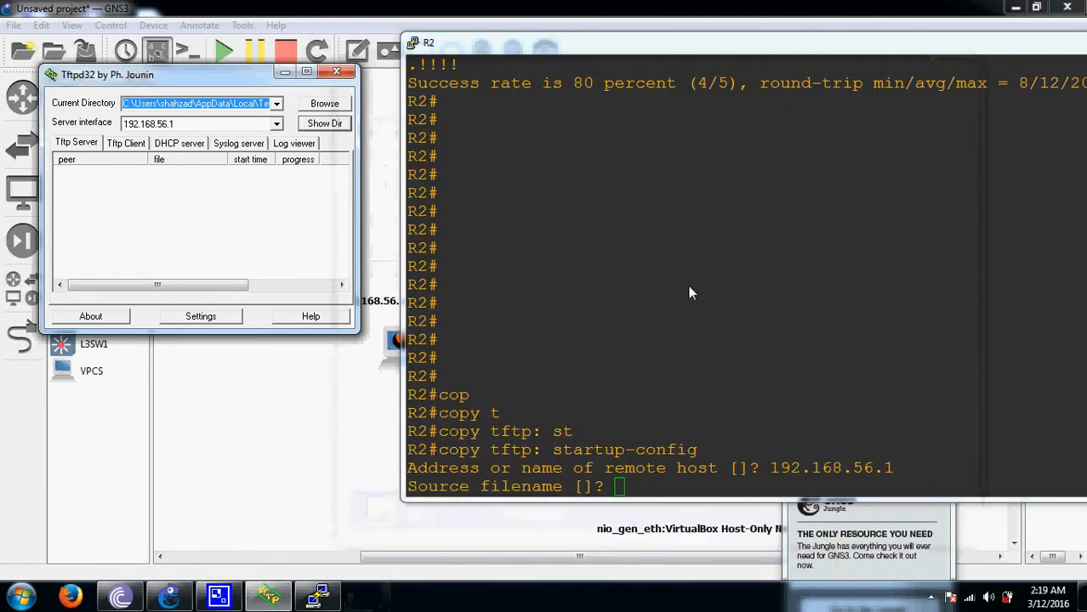
Paste can-confg as the source filename and accept startup-config as the destination to load the backup onto R2.
right_click(636, 489)
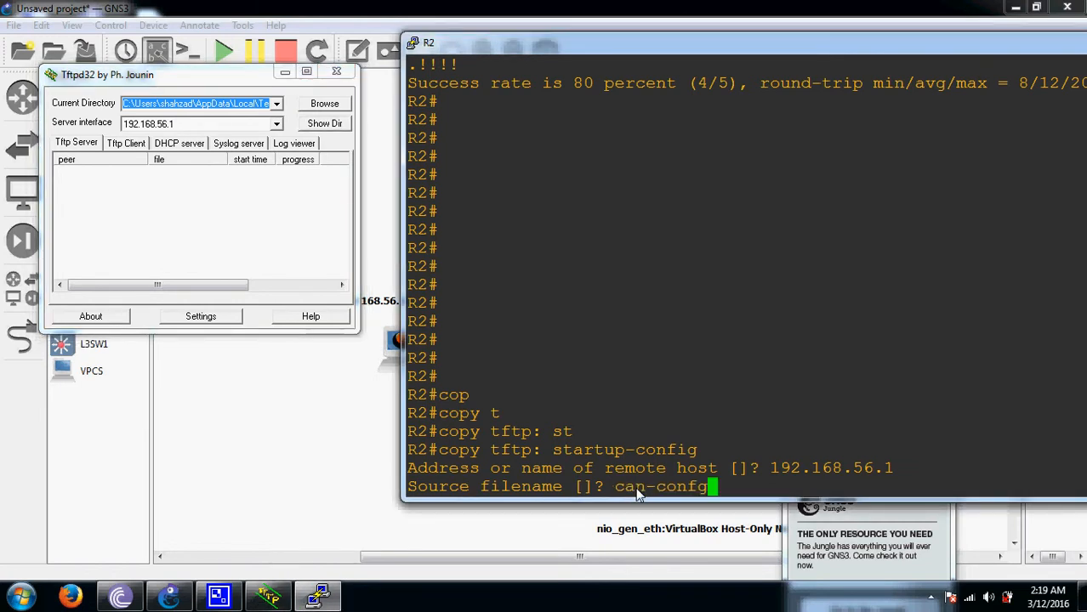
key("Return")
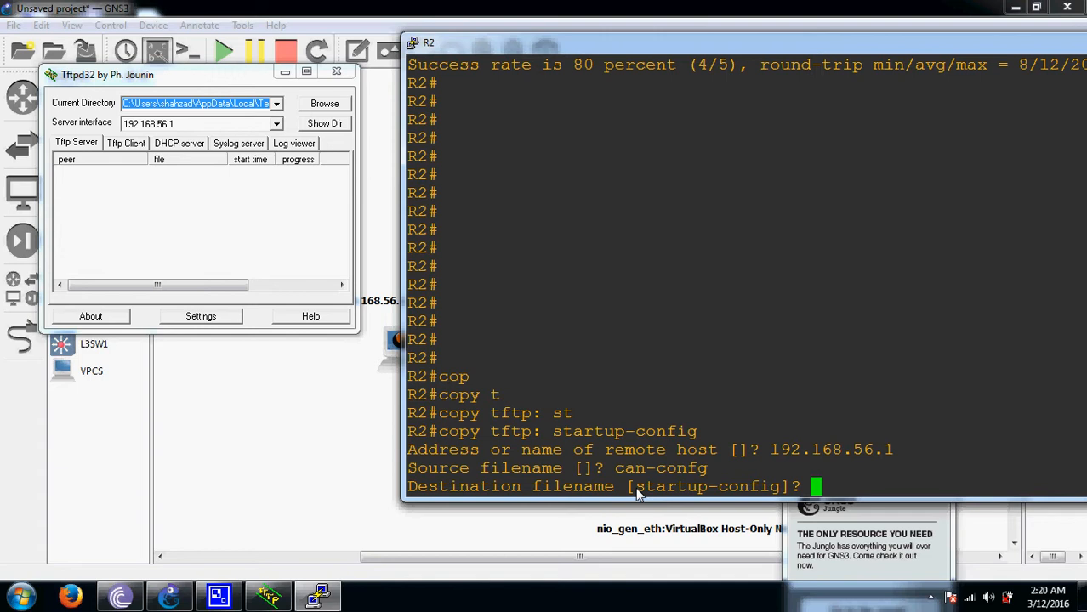
key("Return")
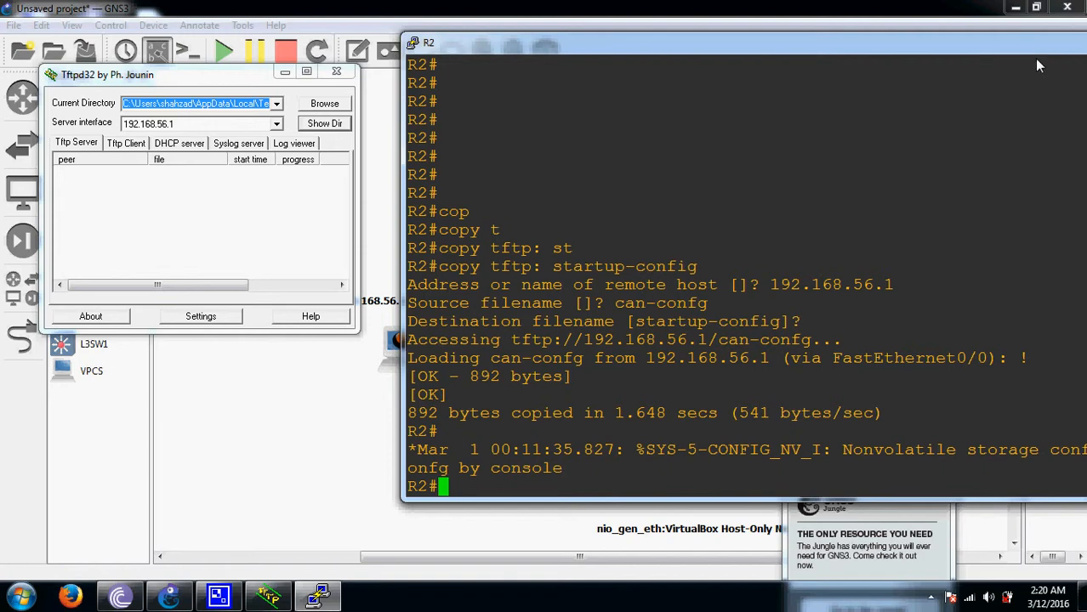
Maximize the R2 console window and add blank prompt lines to separate the copy output.
left_click_drag(1040, 49, 629, 42)
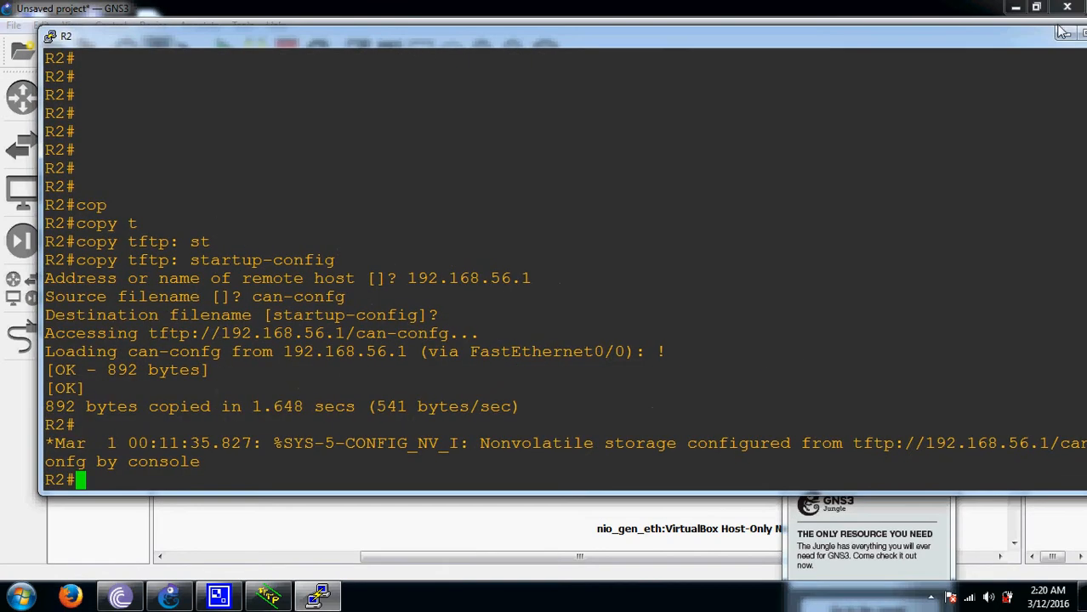
left_click(1062, 32)
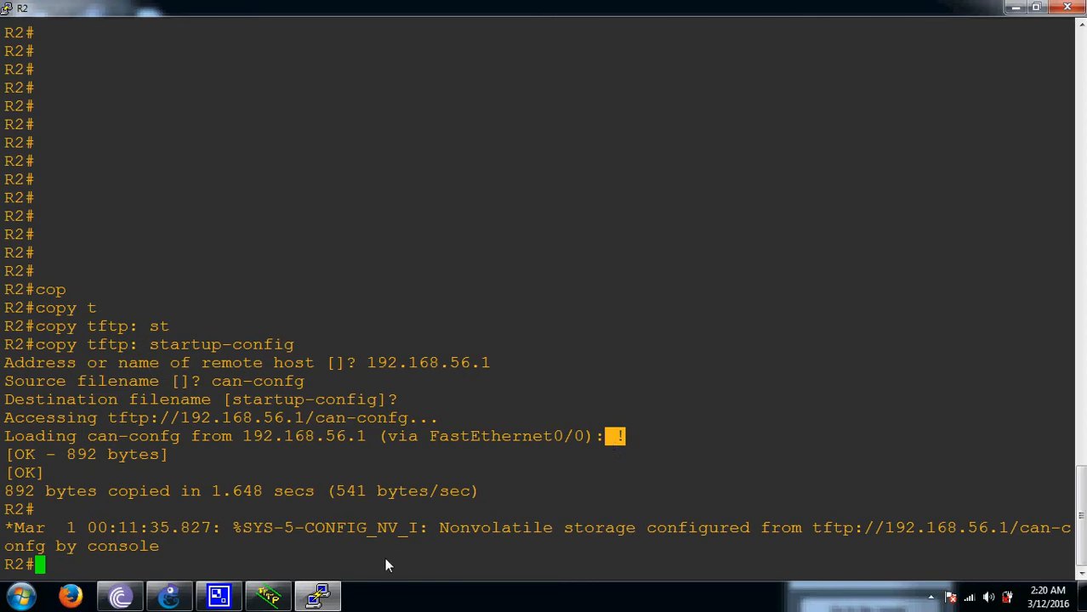
key("Return")
key("Return")
key("Return")
key("Return")
key("Return")
key("Return")
key("Return")
key("Return")
key("Return")
key("Return")
key("Return")
key("Return")
key("Return")
key("Return")
key("Return")
key("Return")
key("Return")
key("Return")
key("Return")
key("Return")
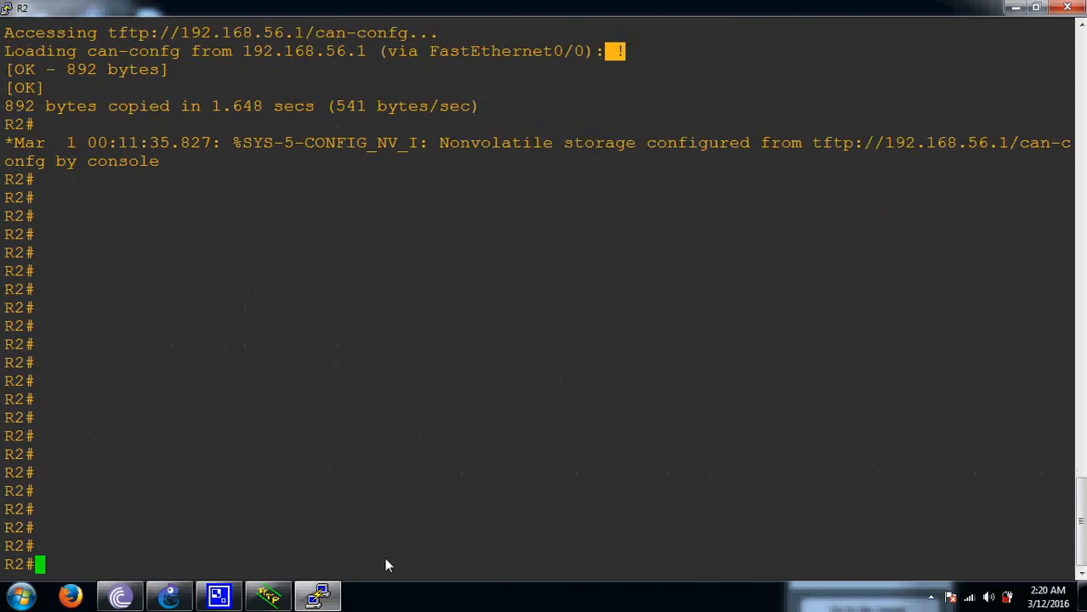
Display R2's saved configuration with show startup-config.
type("sh")
key("Tab")
type("star")
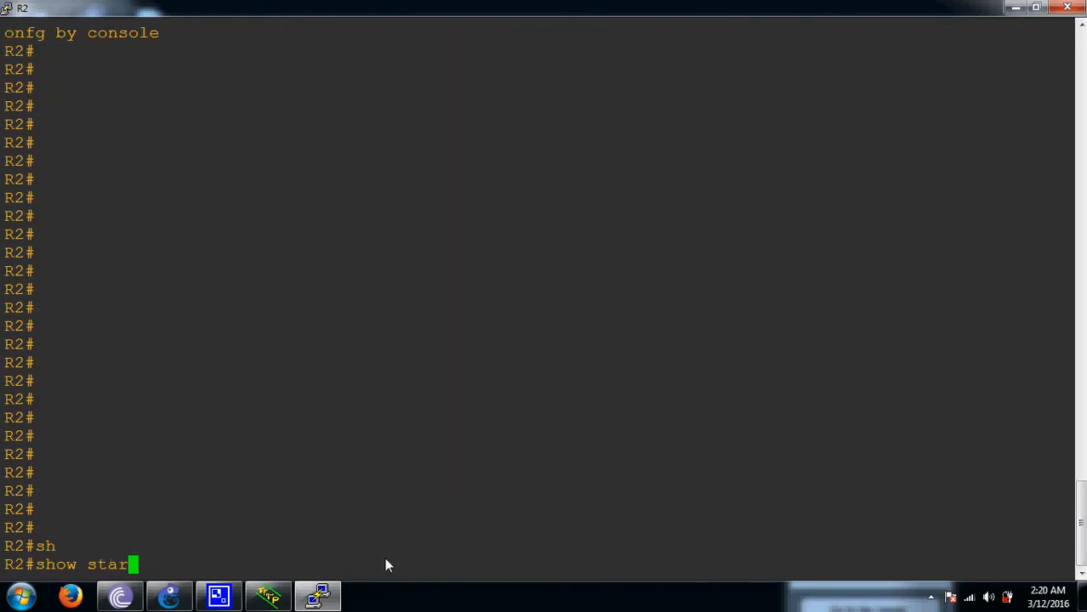
key("Tab")
key("Return")
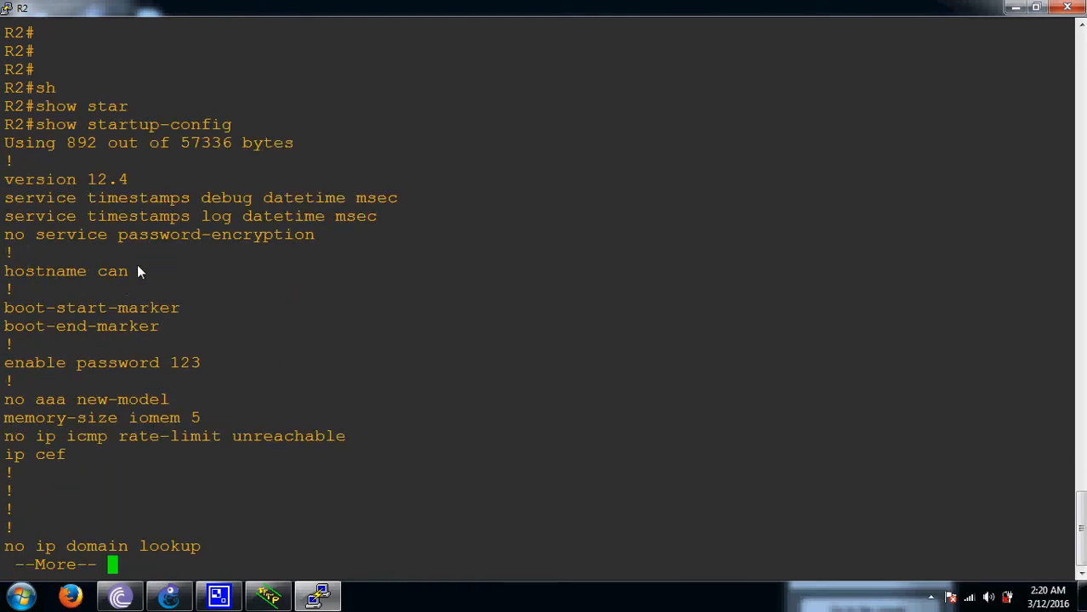
Examine the hostname and enable password lines, and page through the interface, access-list and line settings of the startup configuration.
left_click_drag(137, 266, 108, 272)
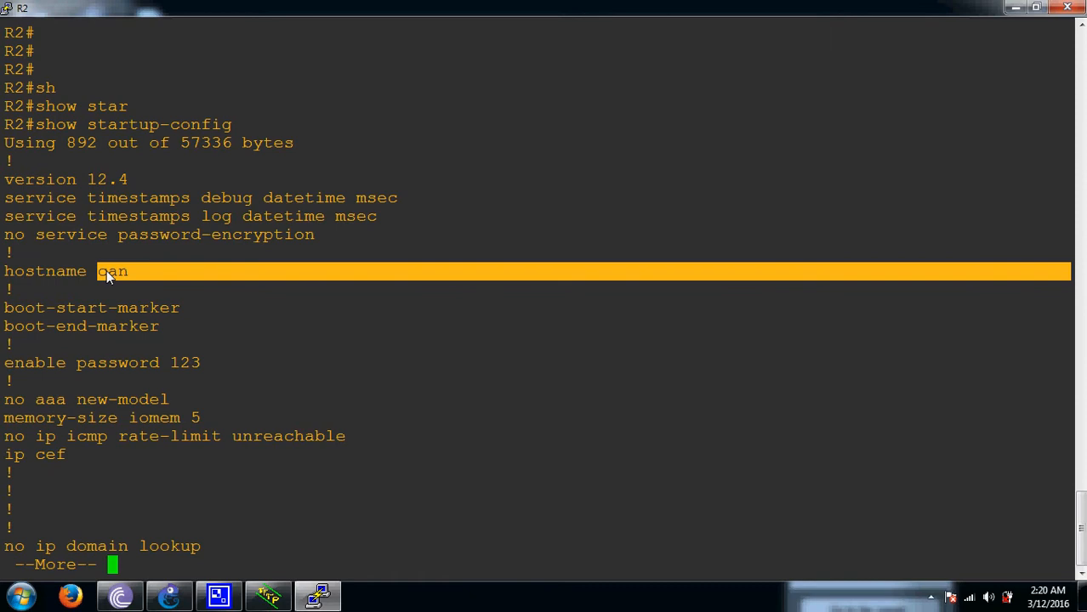
left_click_drag(202, 360, 183, 358)
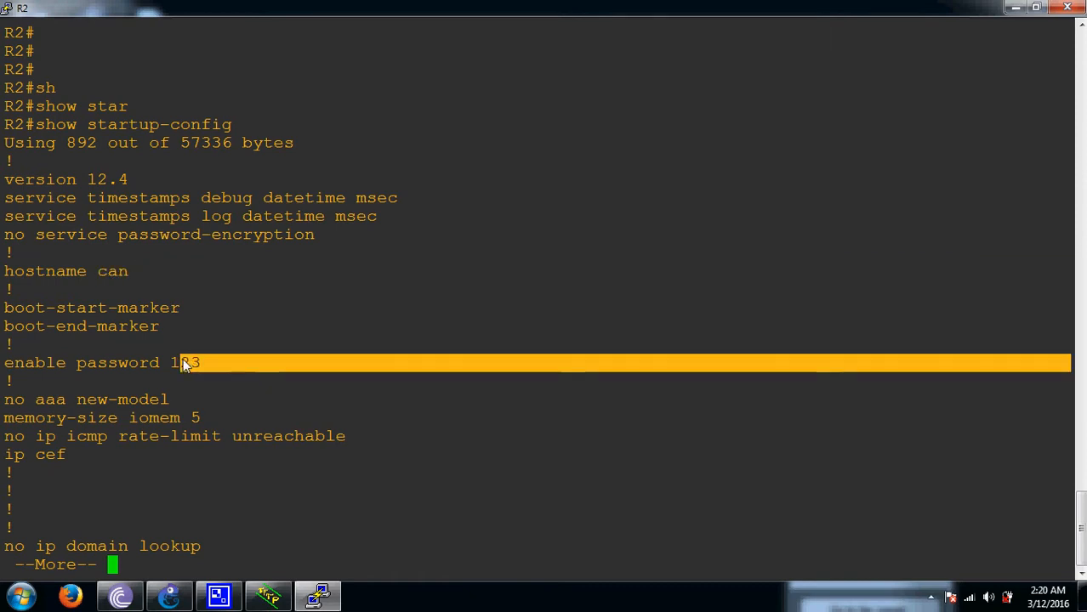
left_click(224, 381)
key("Return")
key("Return")
key("Return")
key("Return")
key("Return")
key("Return")
key("Return")
key("Return")
key("Return")
key("Return")
key("Return")
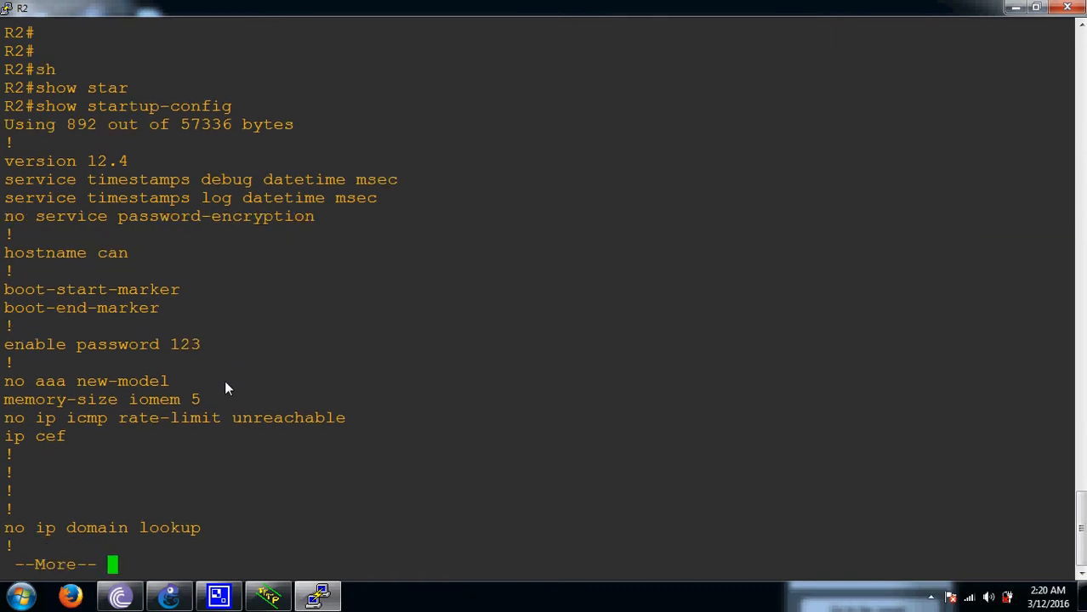
key("Return")
key("Return")
key("Return")
key("Return")
key("Return")
key("Return")
key("space")
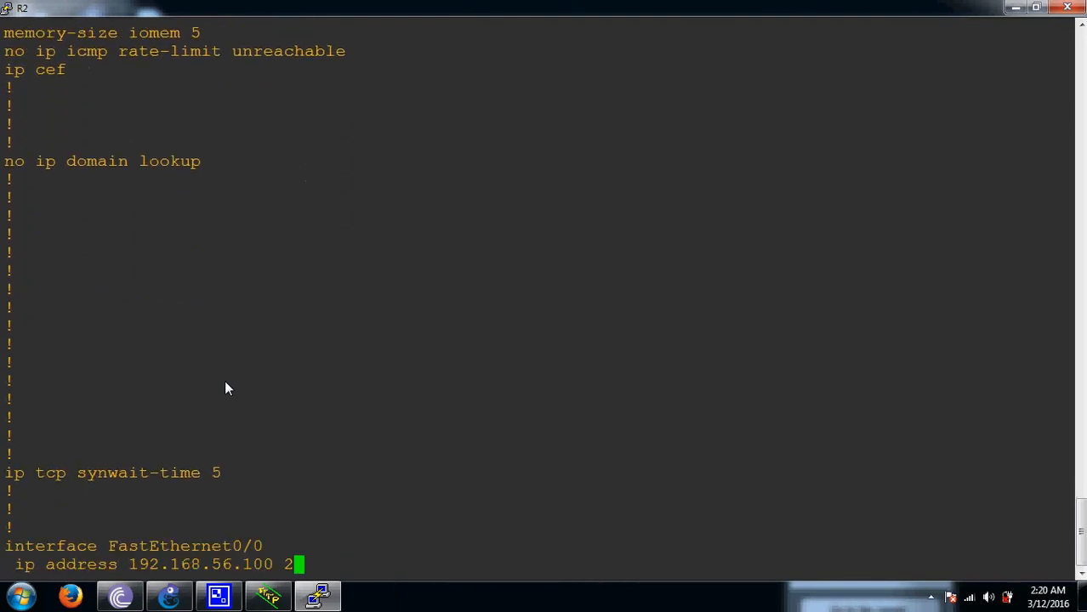
key("space")
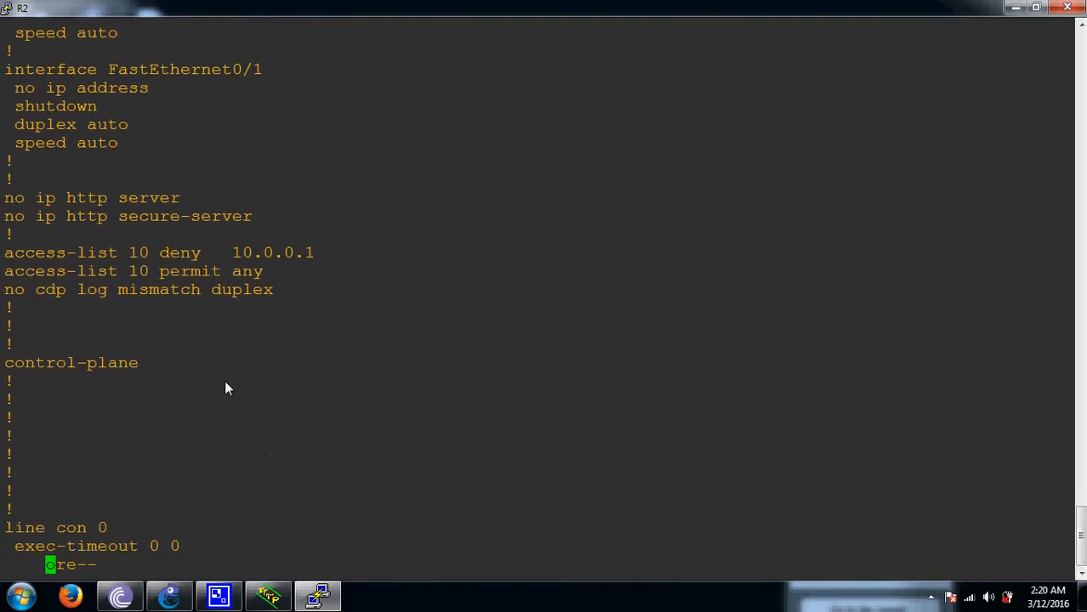
key("Return")
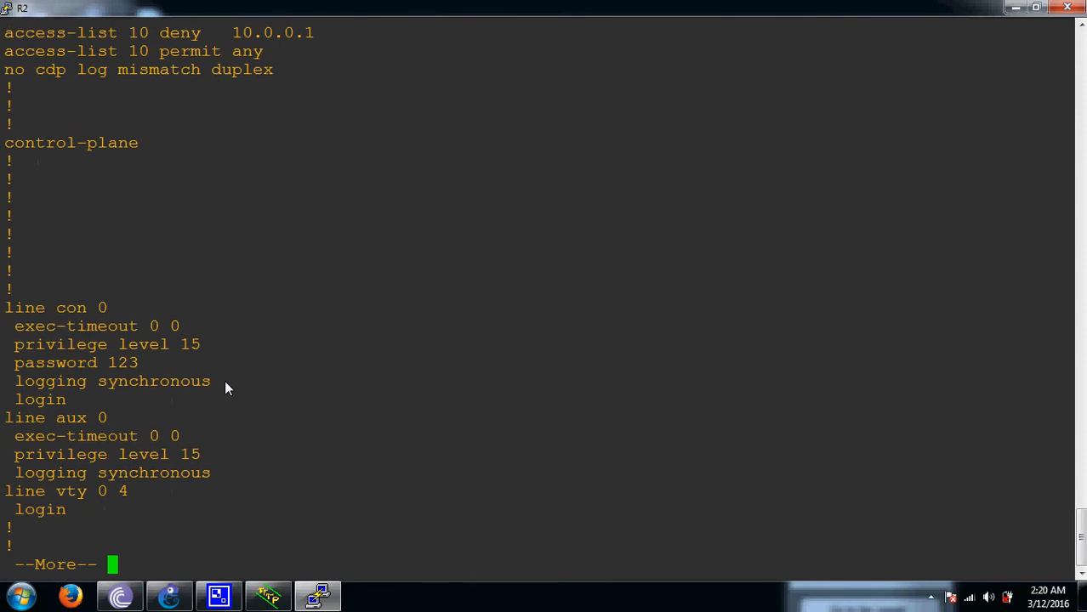
Examine the access-list 10 entries and line settings, and page through the rest of the startup configuration back to the R2 prompt.
left_click_drag(7, 36, 194, 104)
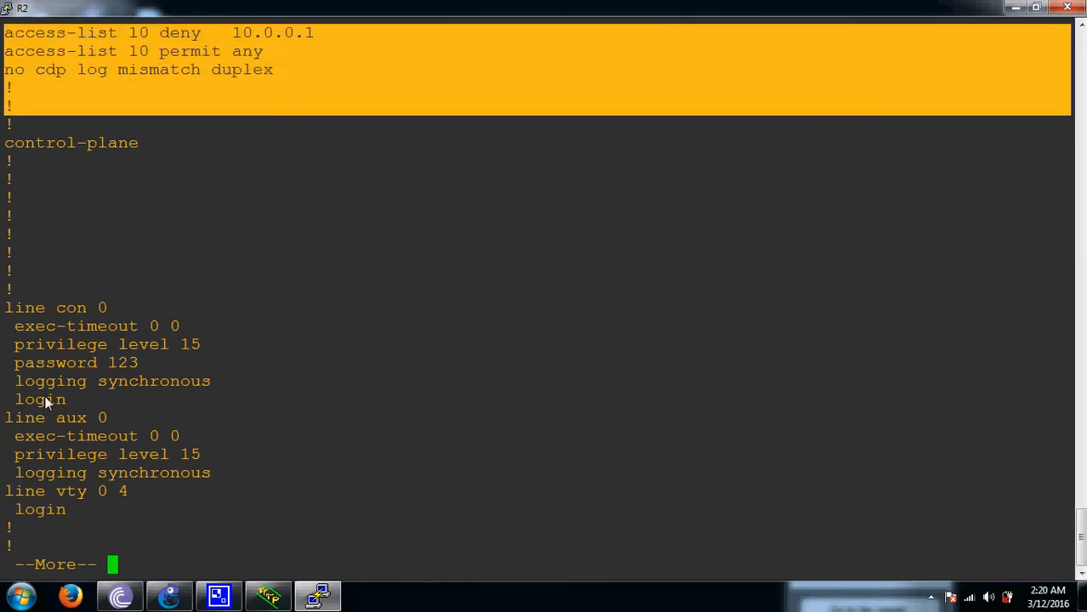
left_click(170, 413)
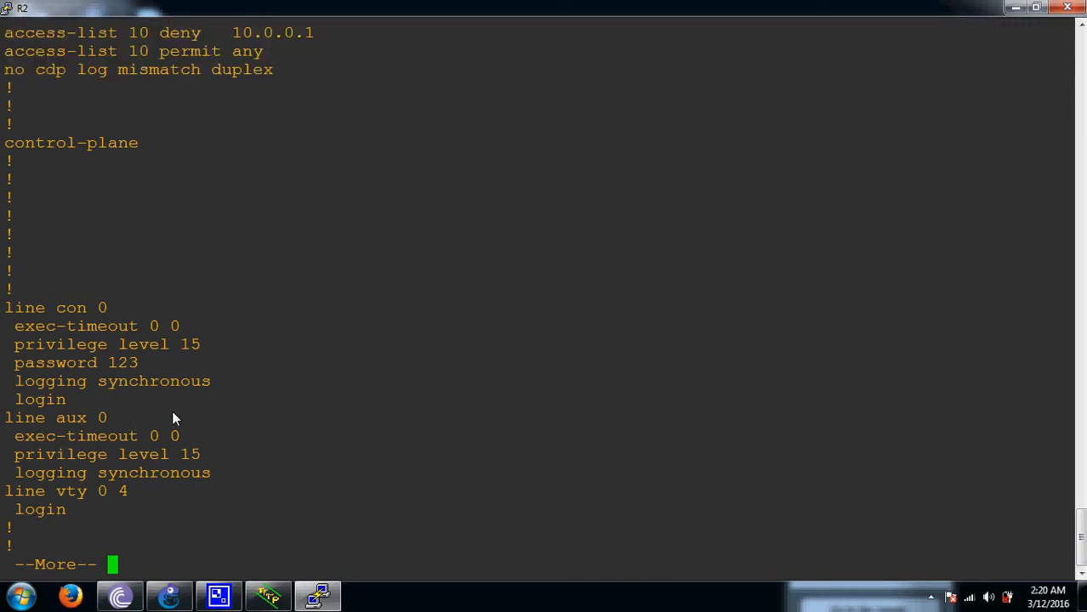
key("Return")
key("Return")
key("Return")
key("Return")
key("Return")
key("Return")
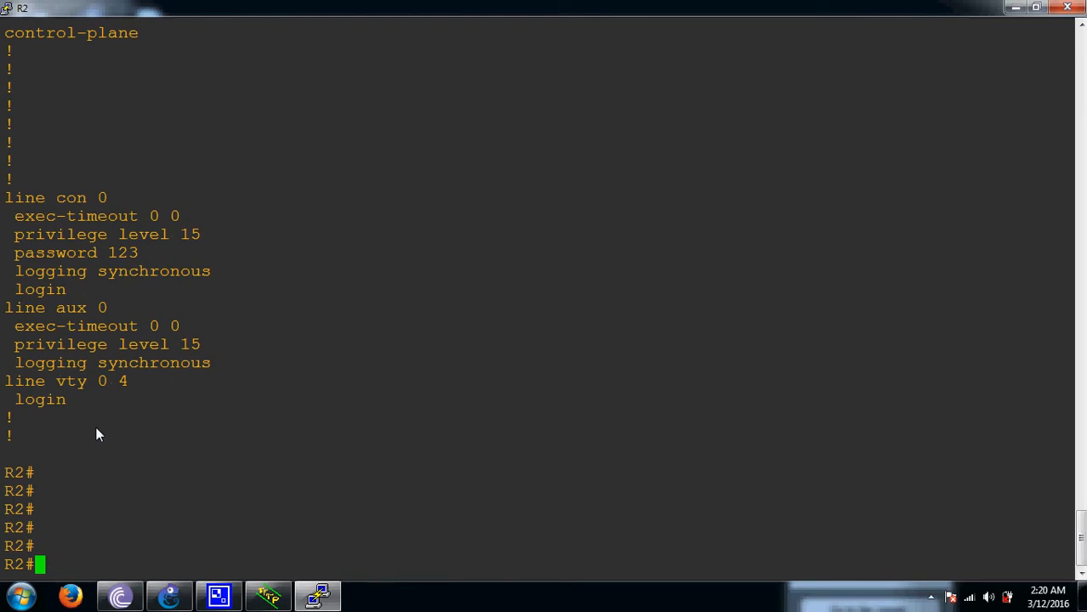
Issue the reload command at the R2 prompt.
left_click_drag(23, 482, 8, 479)
left_click(57, 568)
type("reload")
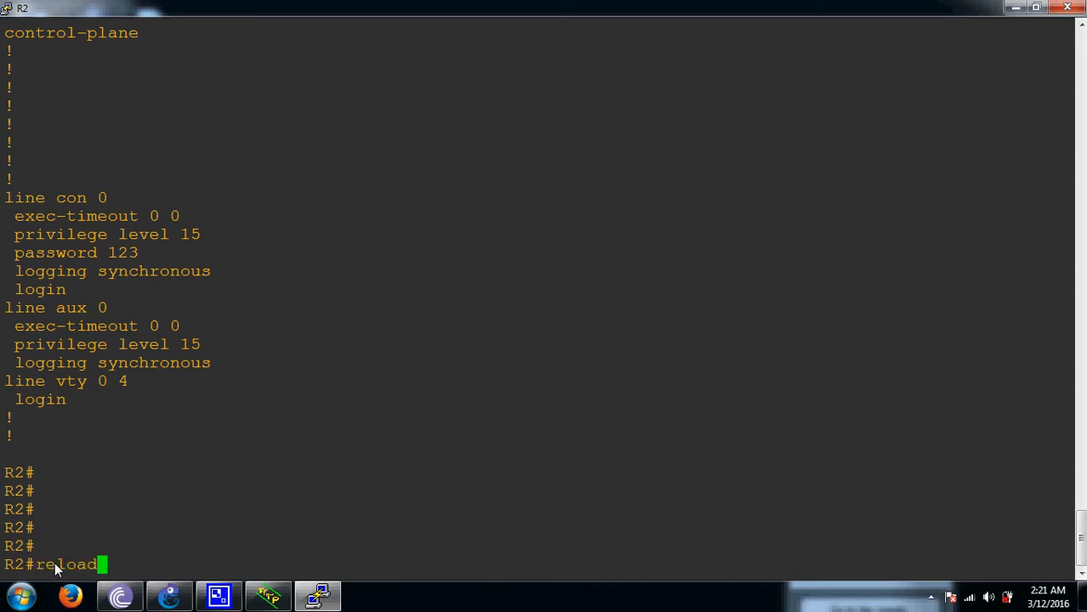
key("Return")
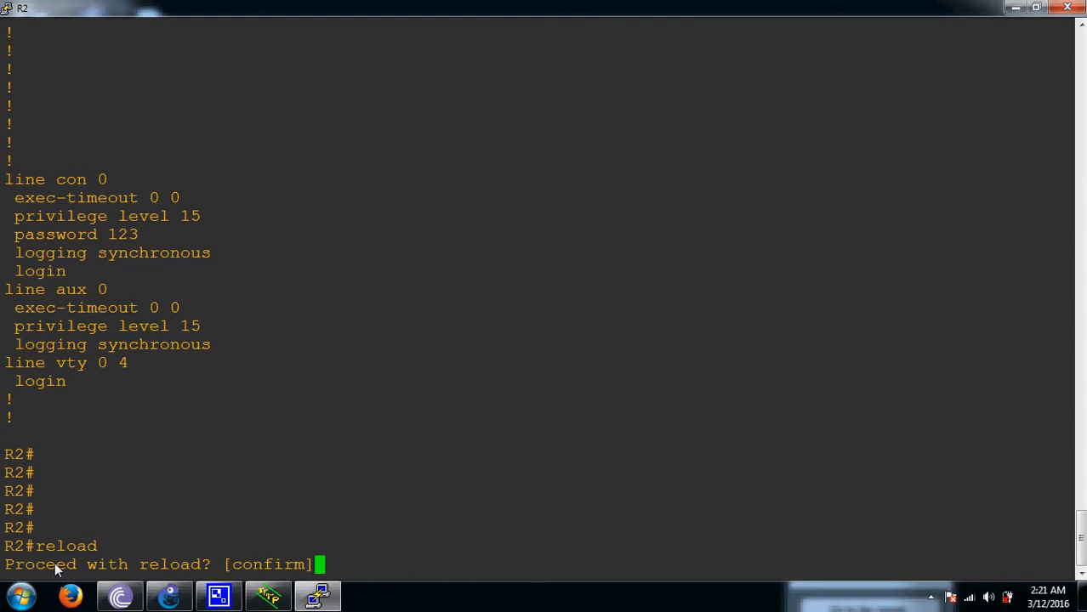
Minimize the R2 console and GNS3 windows and close the Tftpd32 server.
left_click(219, 597)
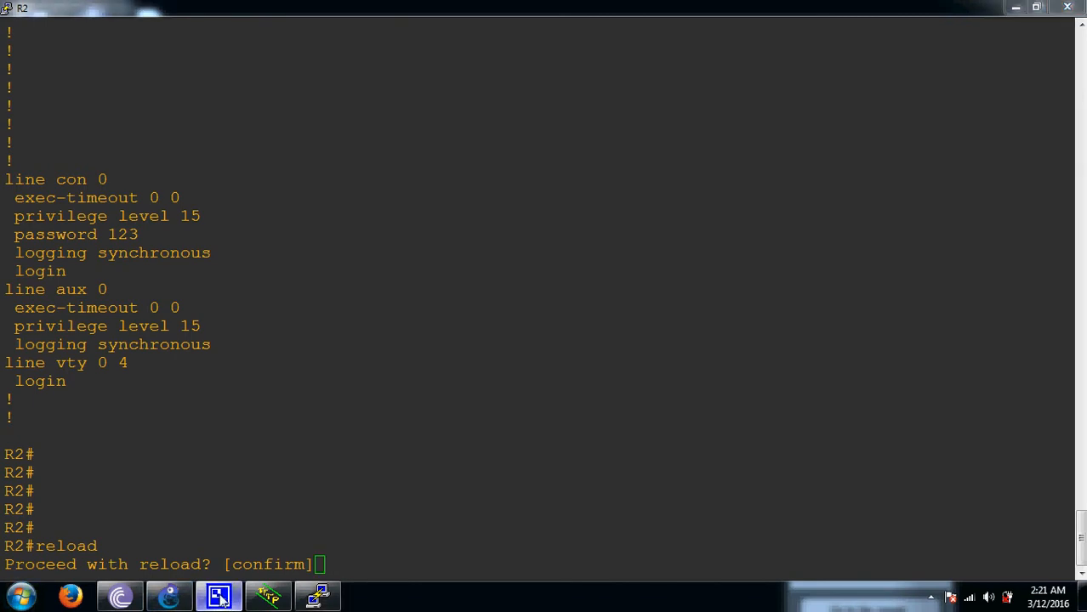
left_click(1016, 7)
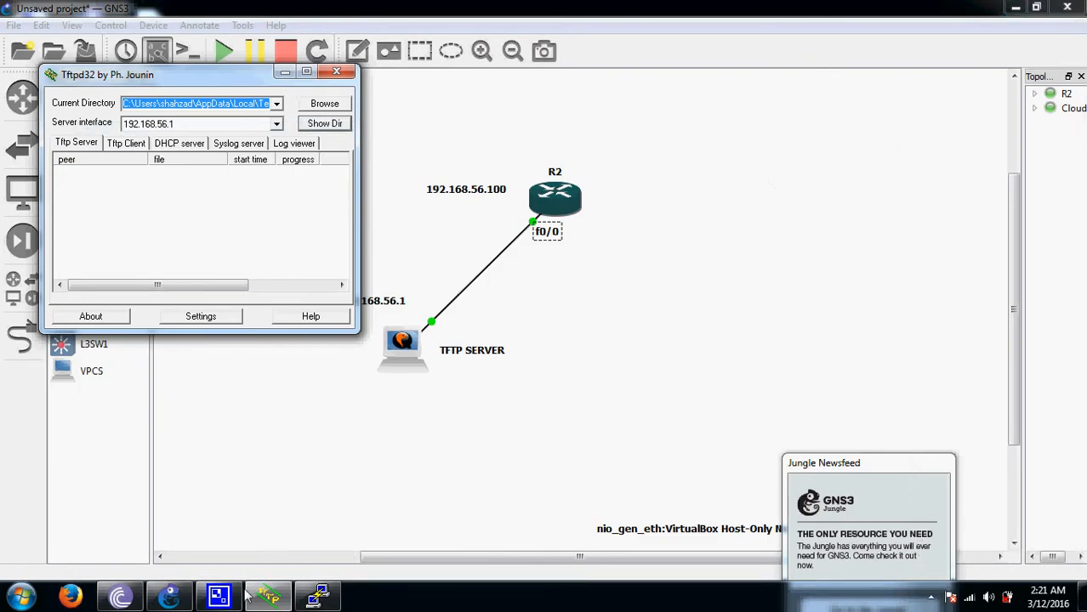
left_click(218, 597)
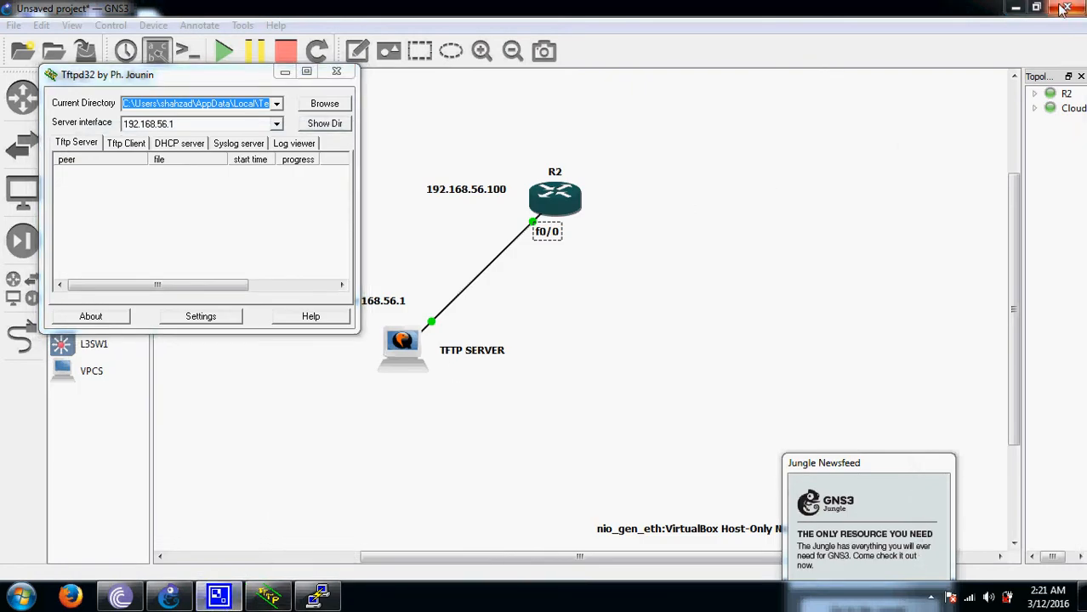
left_click(1015, 8)
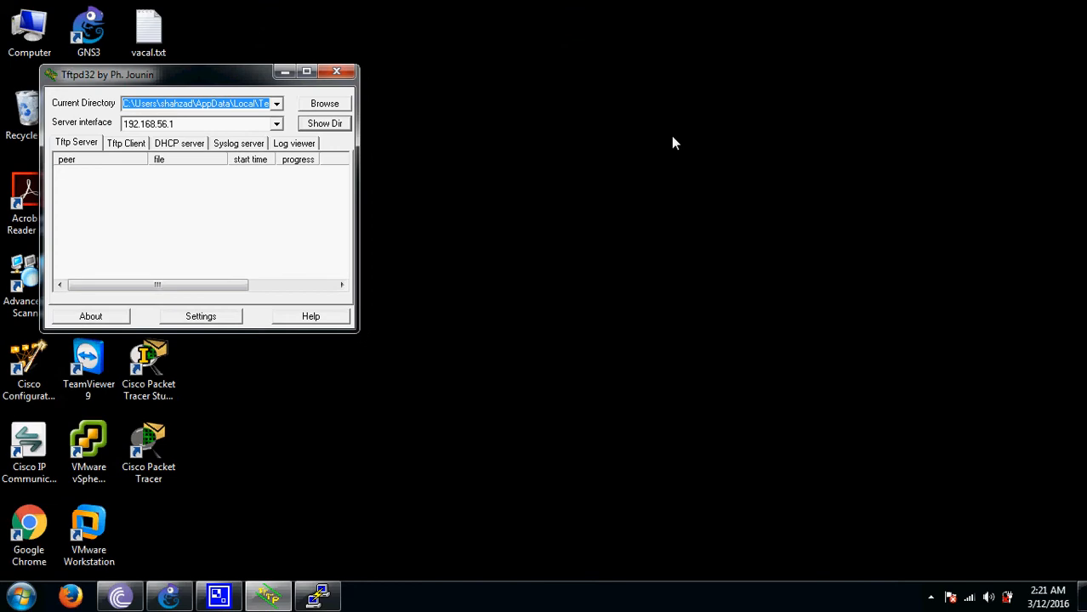
left_click(333, 73)
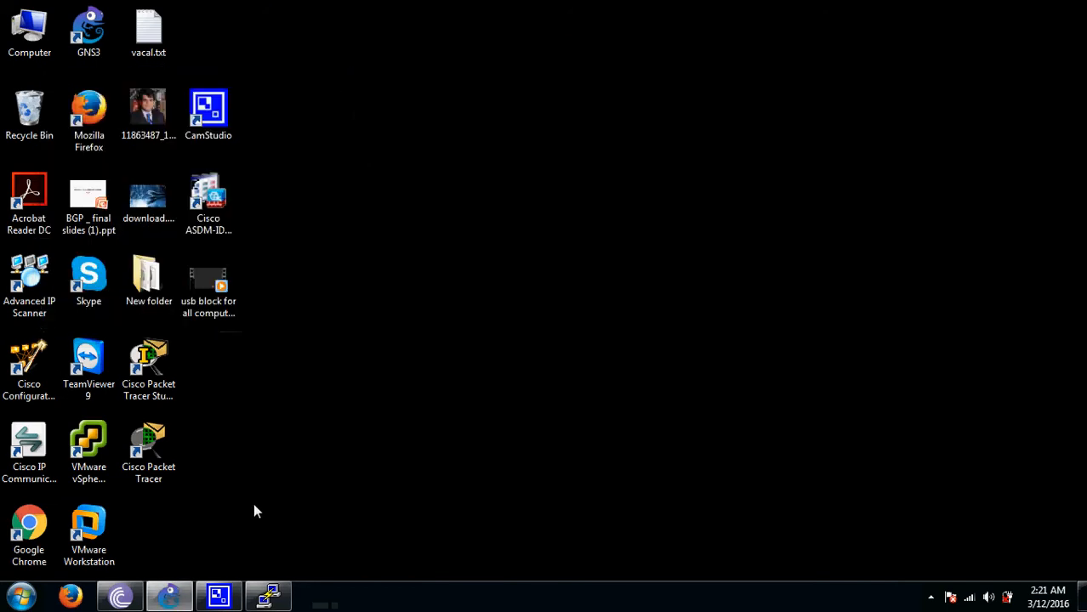
right_click(214, 602)
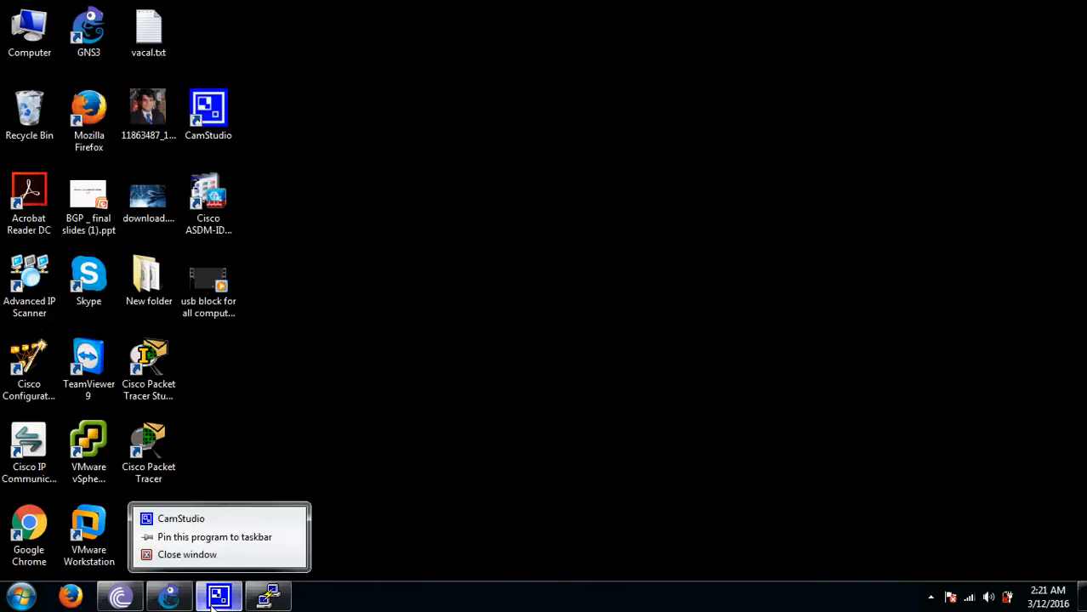
left_click(167, 518)
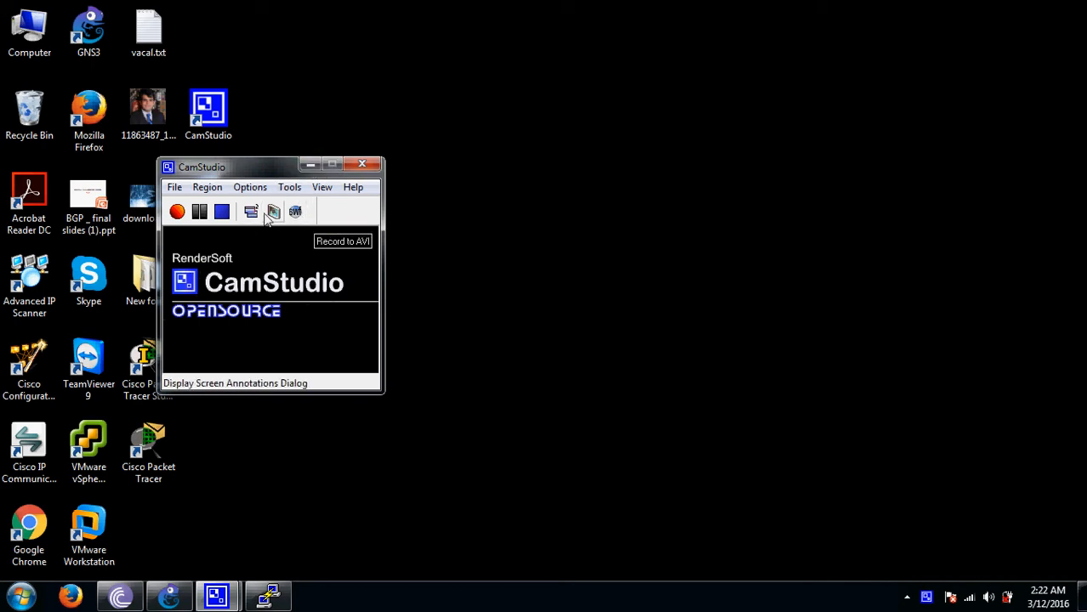
left_click(222, 212)
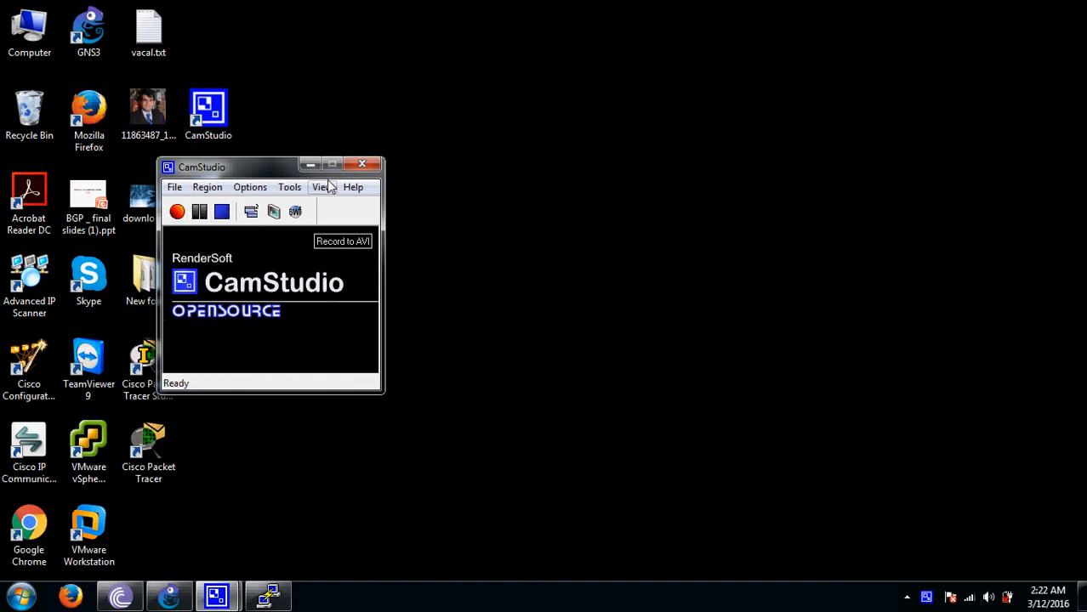
left_click(177, 215)
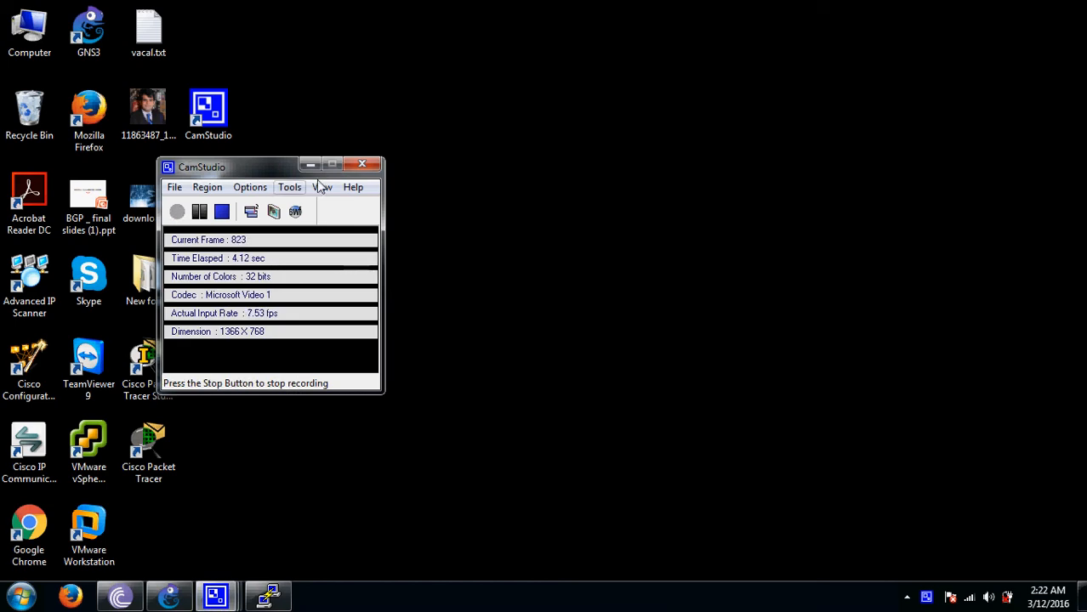
left_click(361, 167)
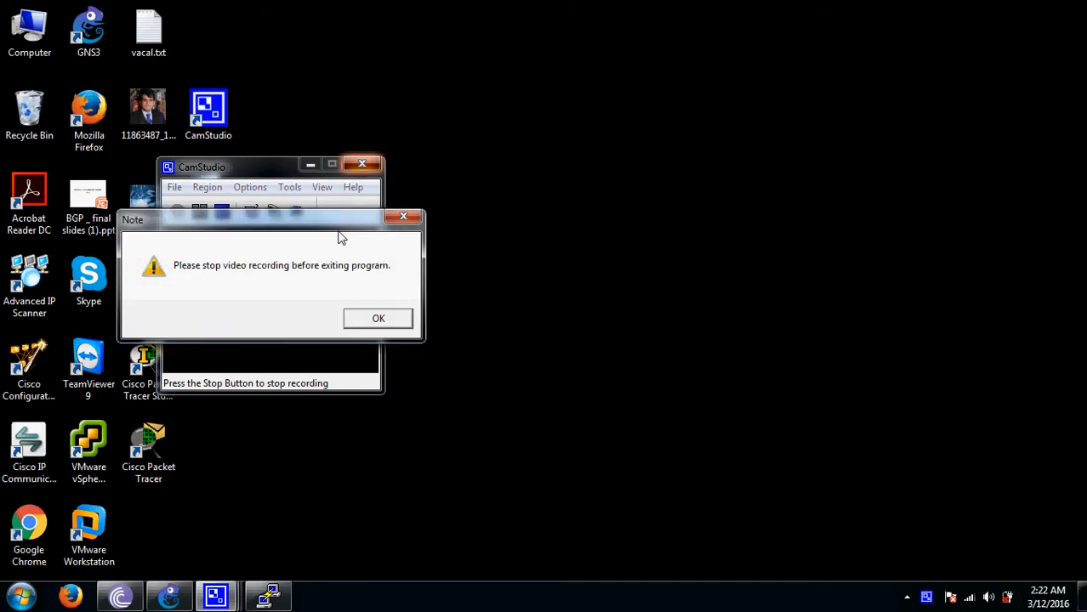
left_click(375, 319)
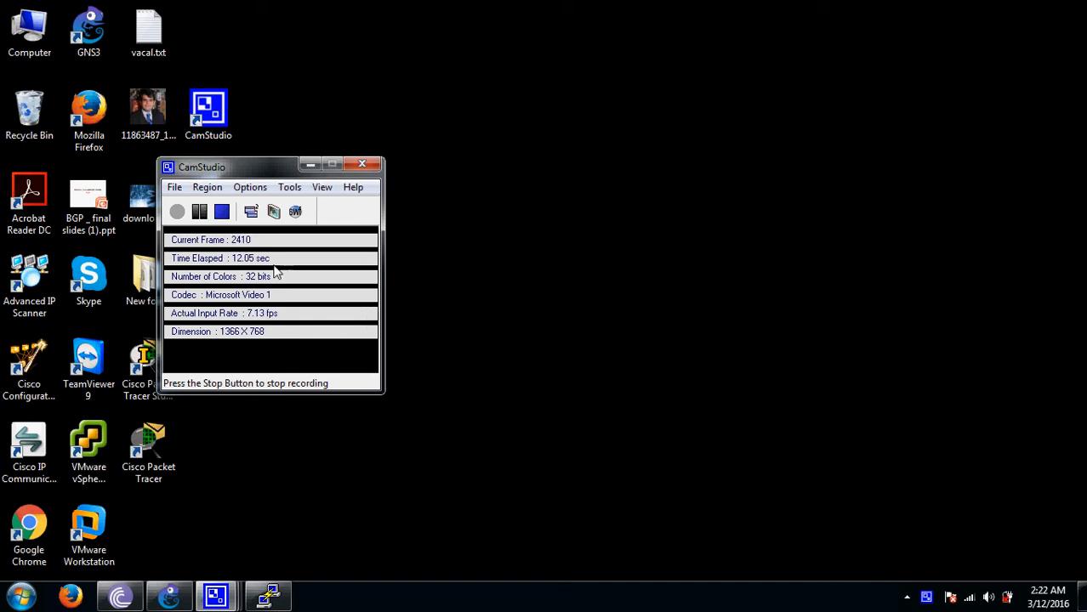
left_click(224, 216)
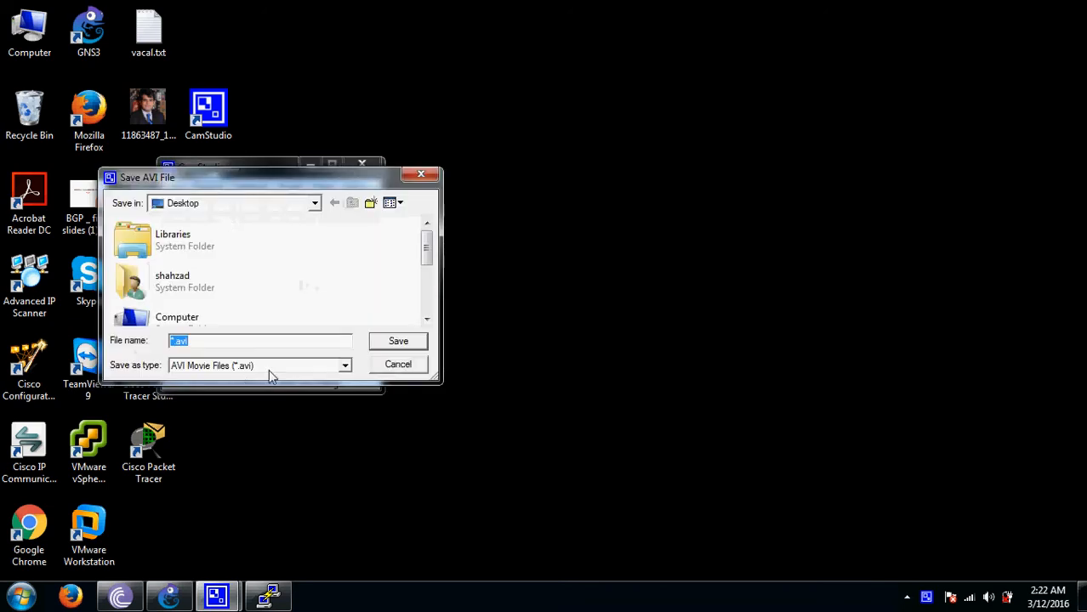
left_click(424, 176)
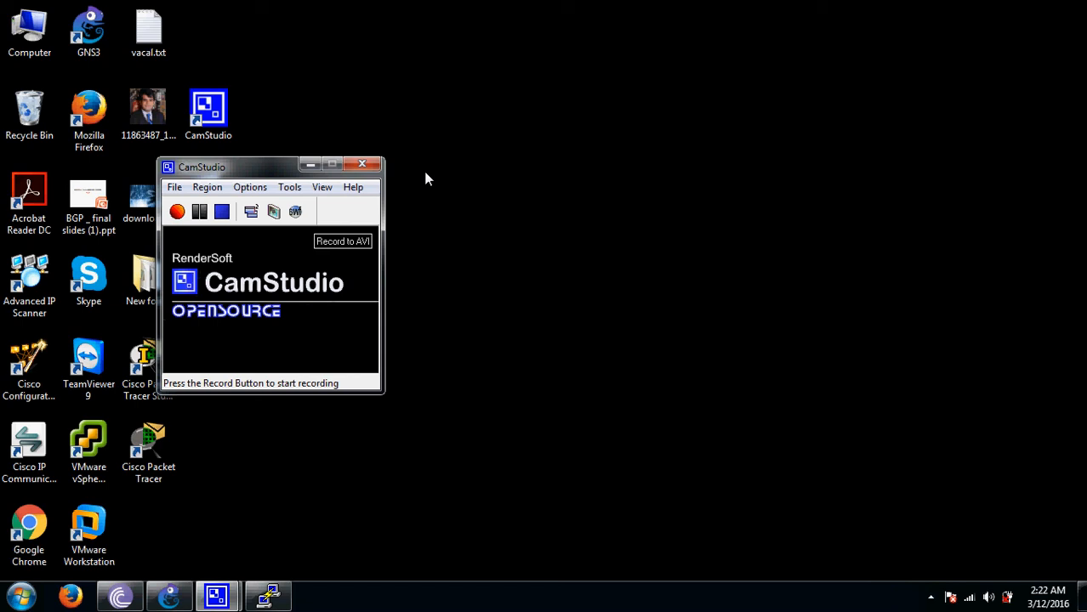
Restore the already recording CamStudio instance from its hidden notification-area icon.
left_click(931, 598)
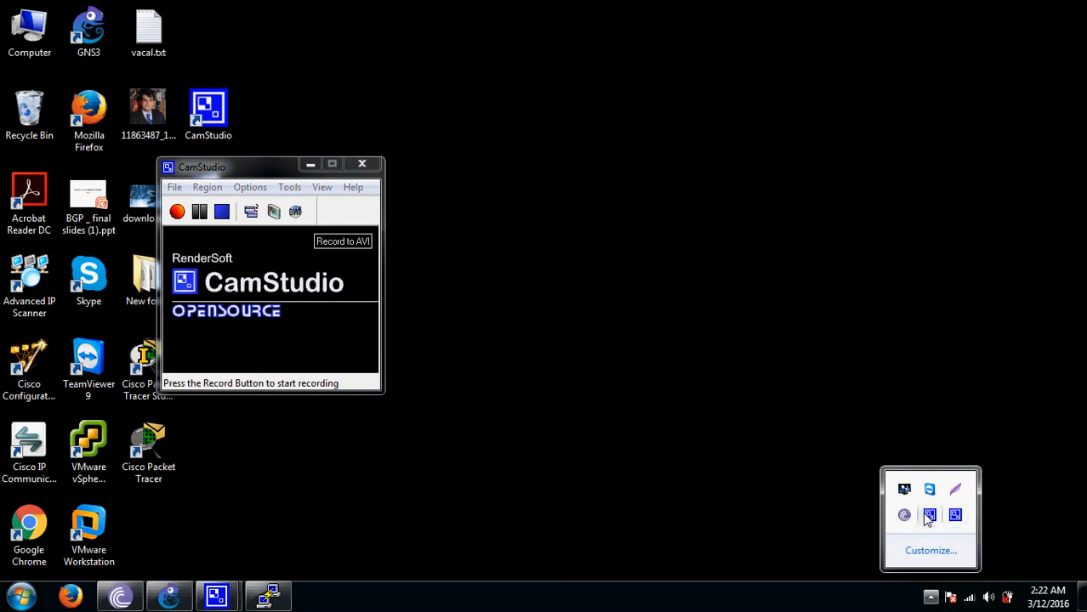
left_click(928, 516)
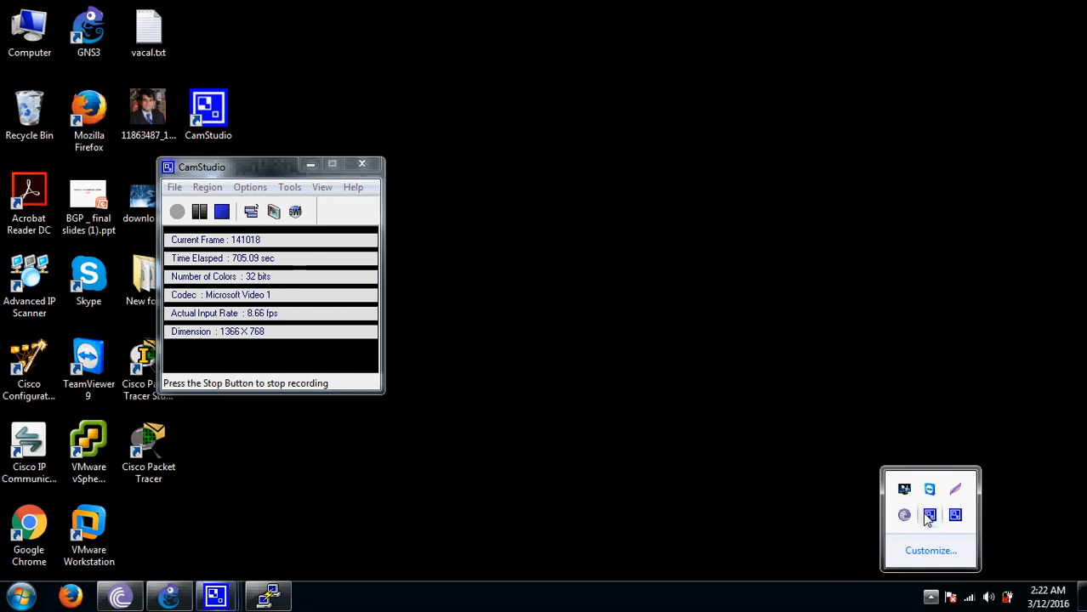